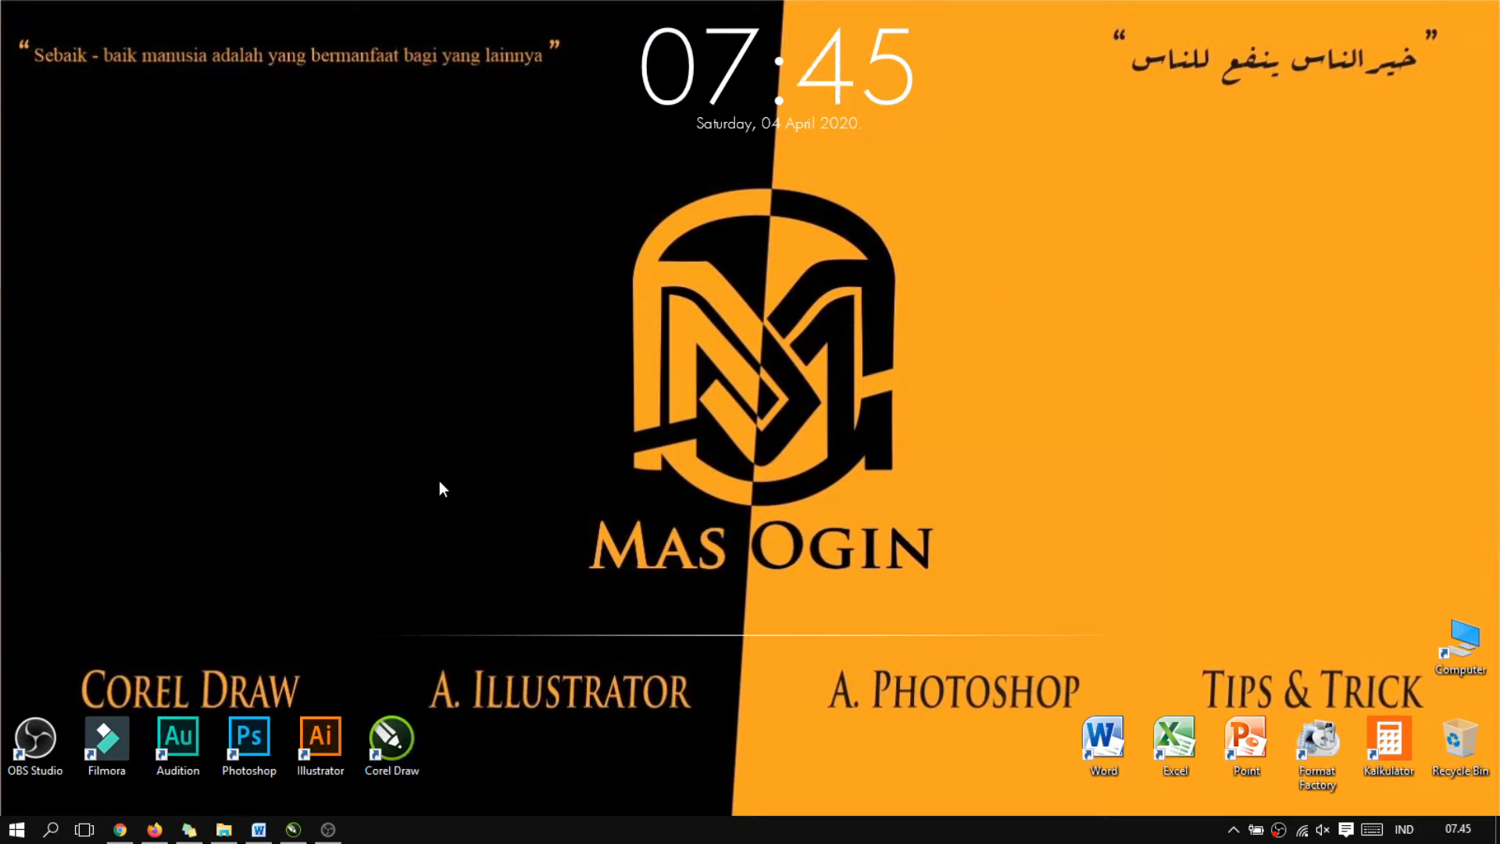
Switch to CorelDRAW and activate the Pen tool
click(296, 832)
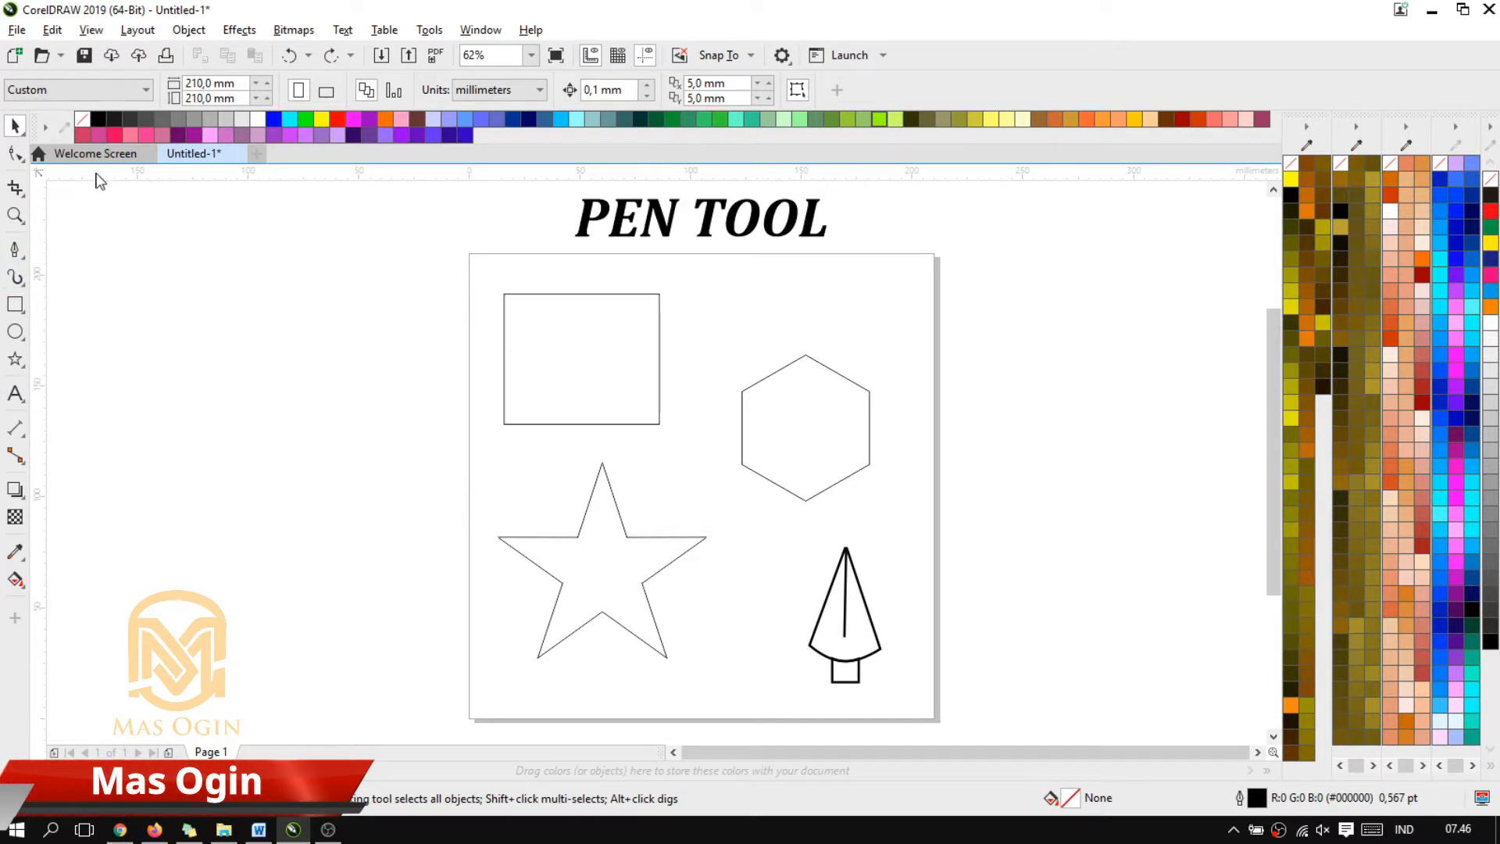
click(18, 262)
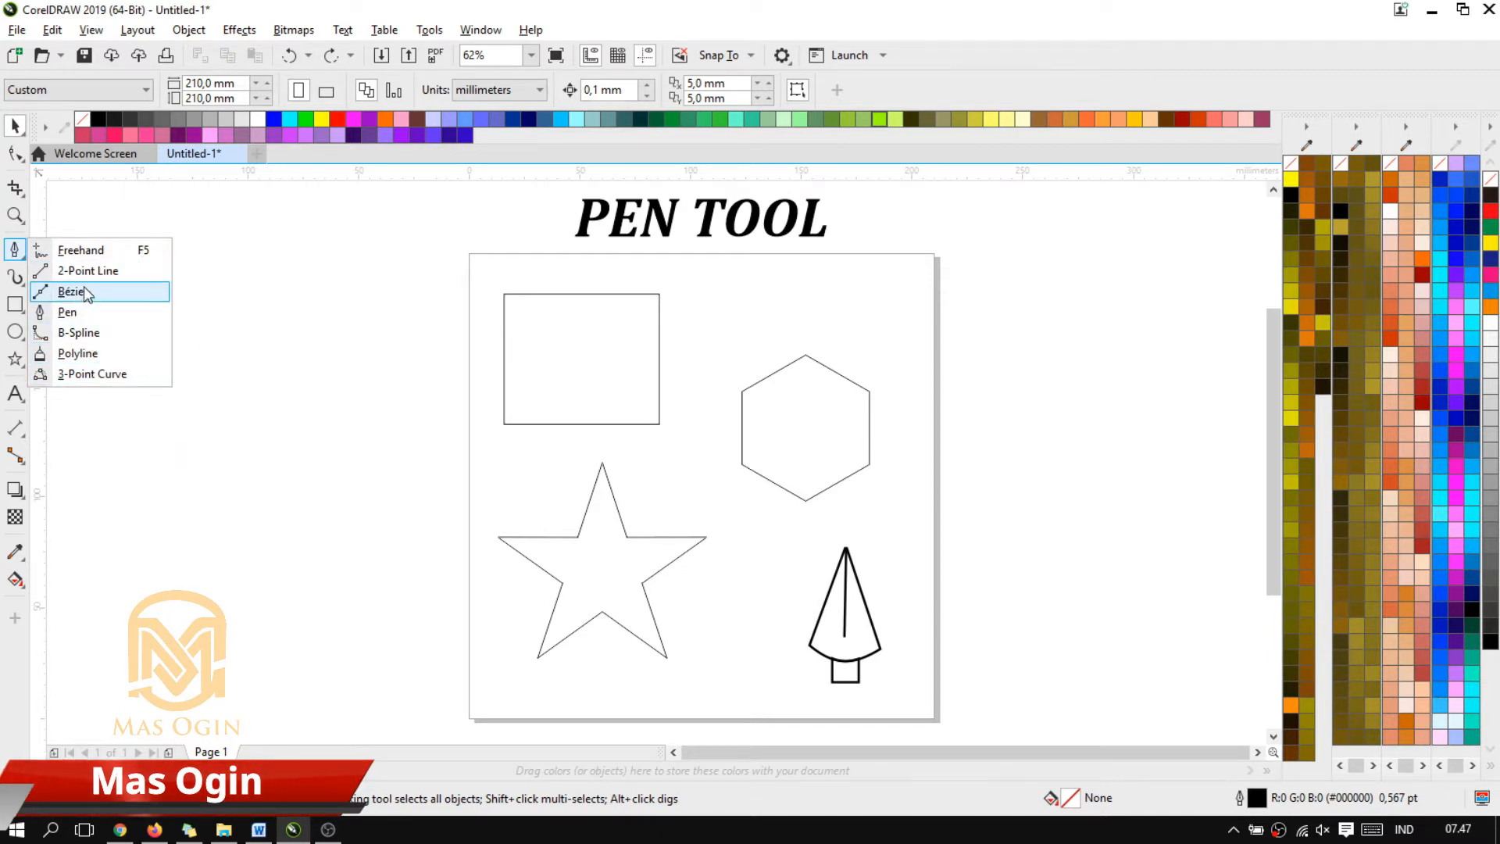
click(75, 316)
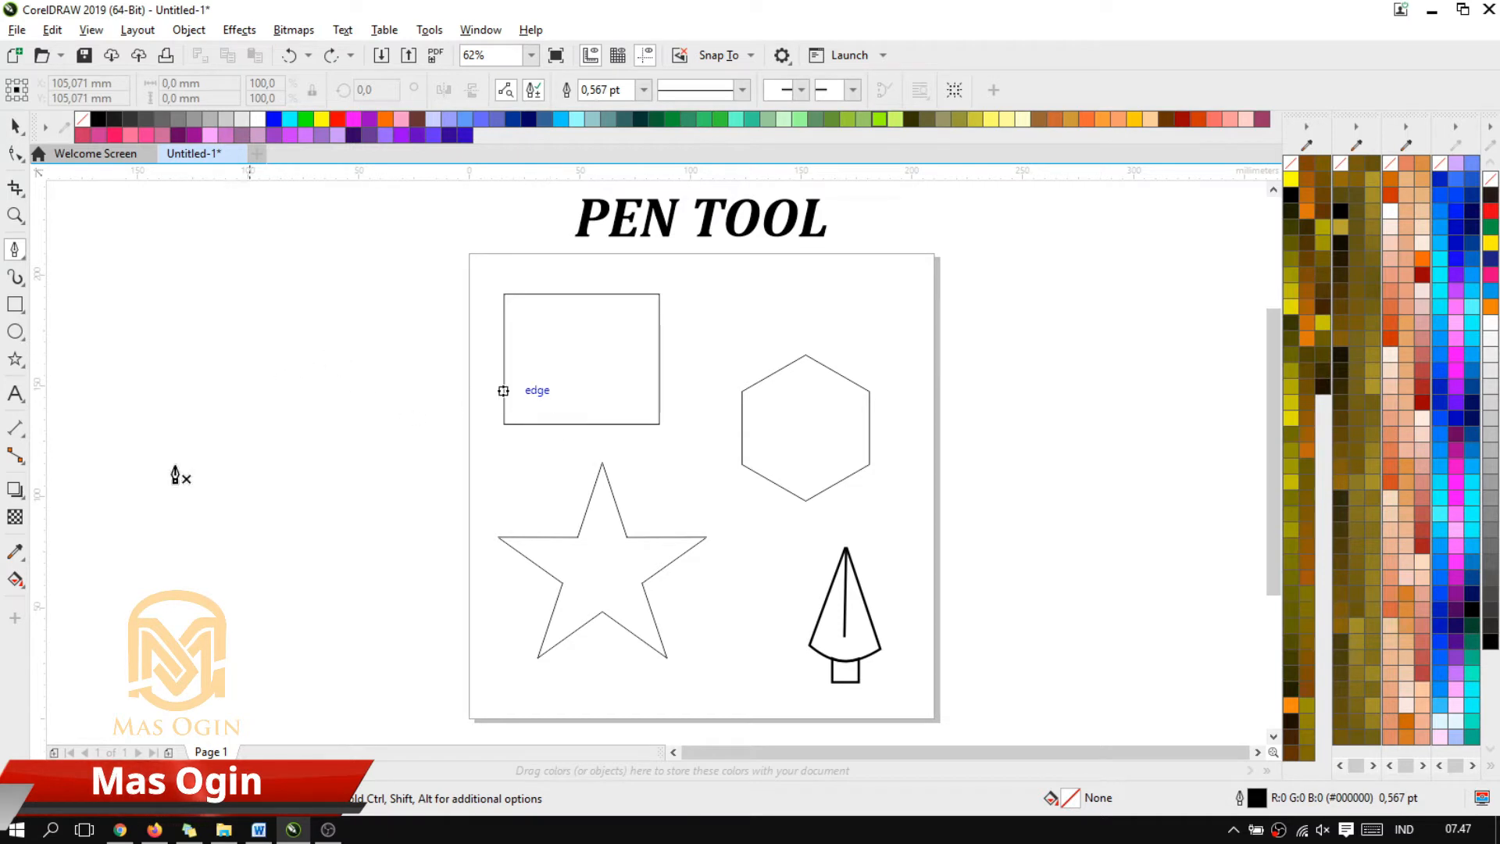
Draw a closed four-sided shape about 72 by 60 mm with straight Pen segments on the empty area left of the page
click(233, 282)
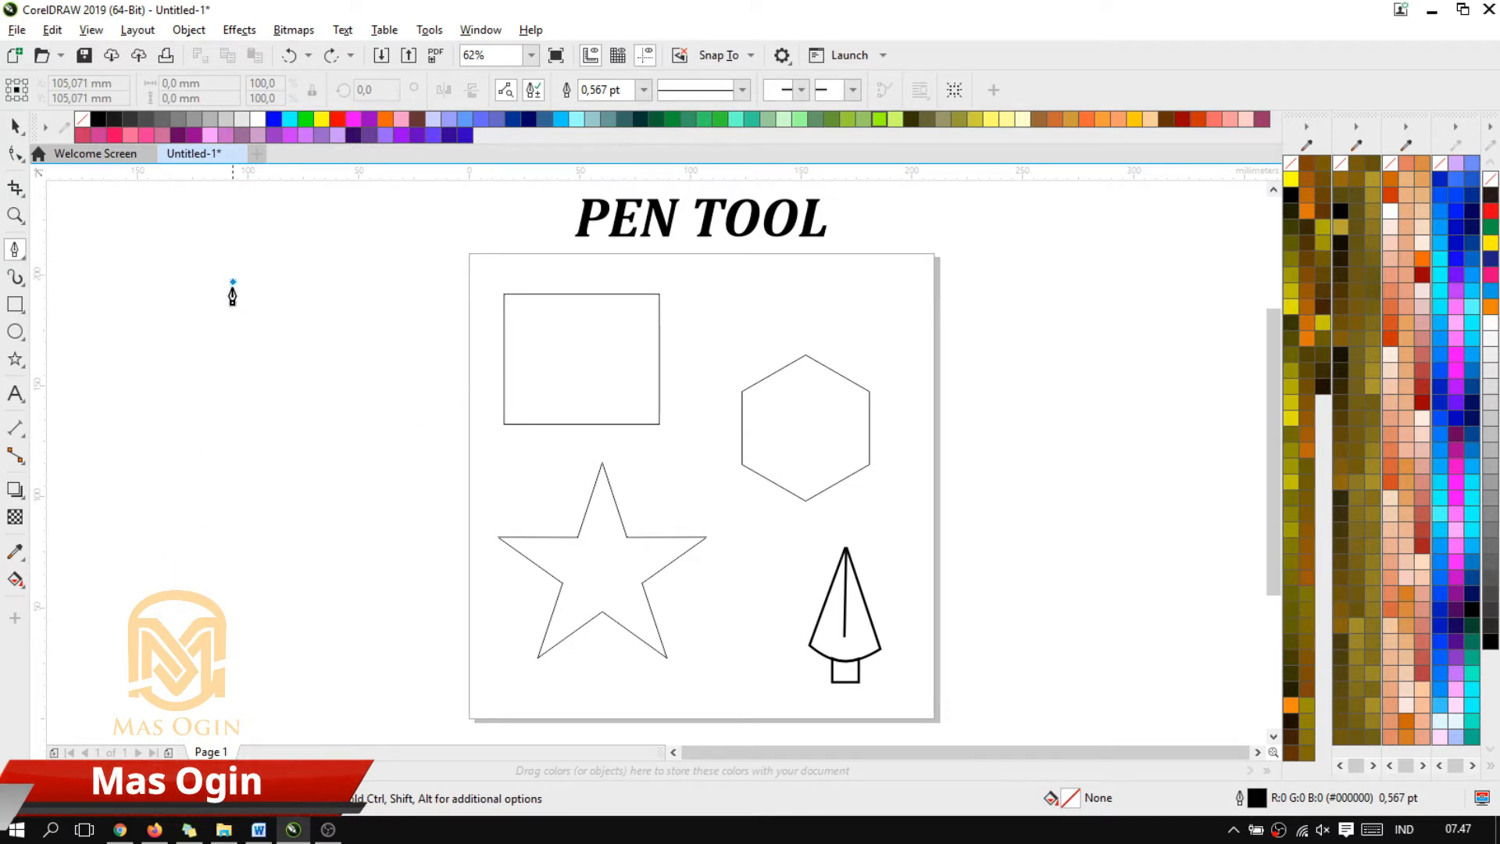
click(235, 415)
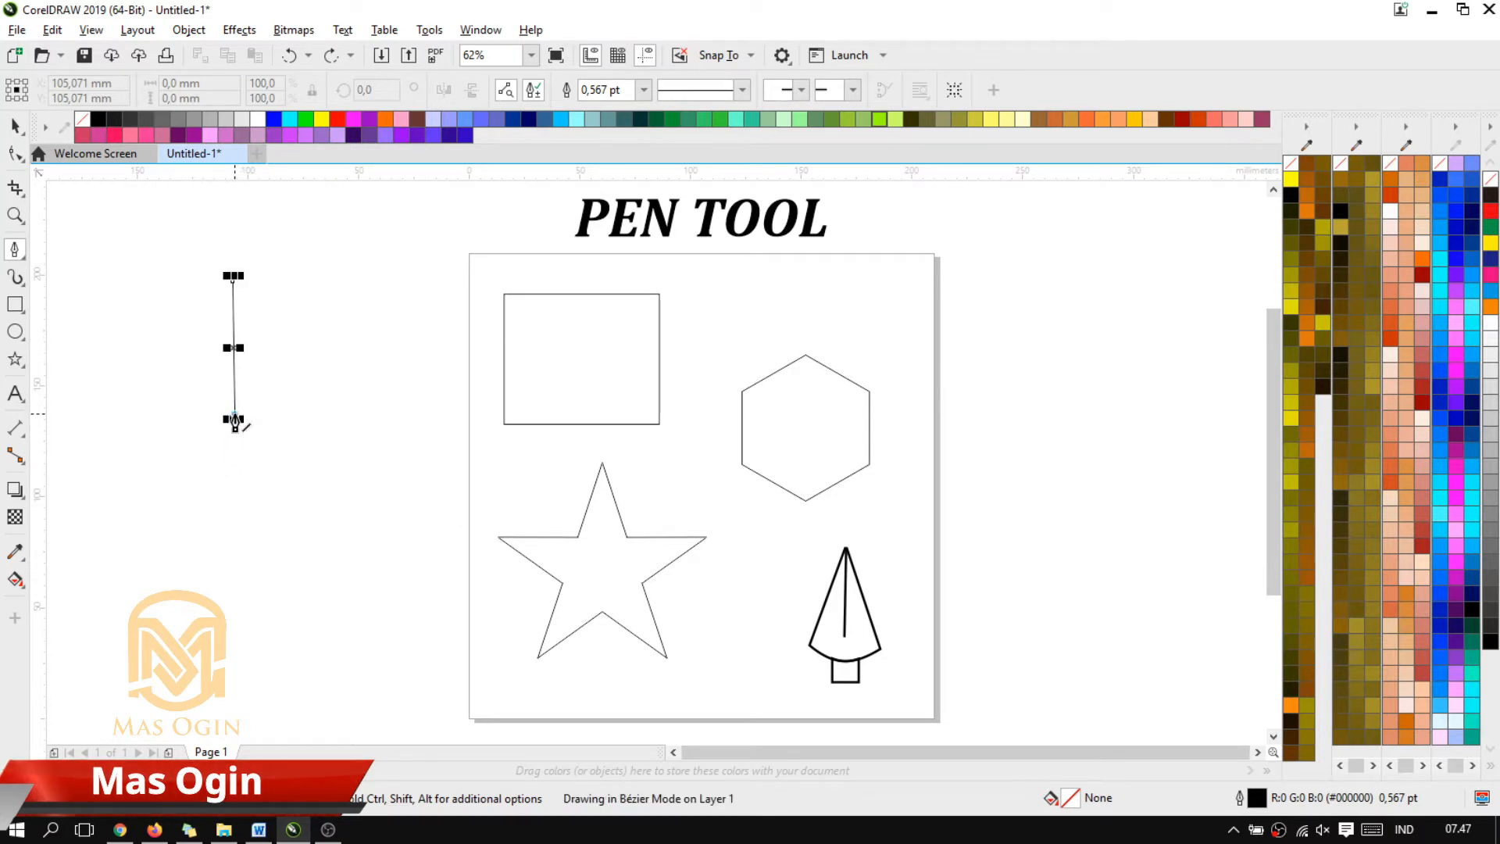
click(392, 415)
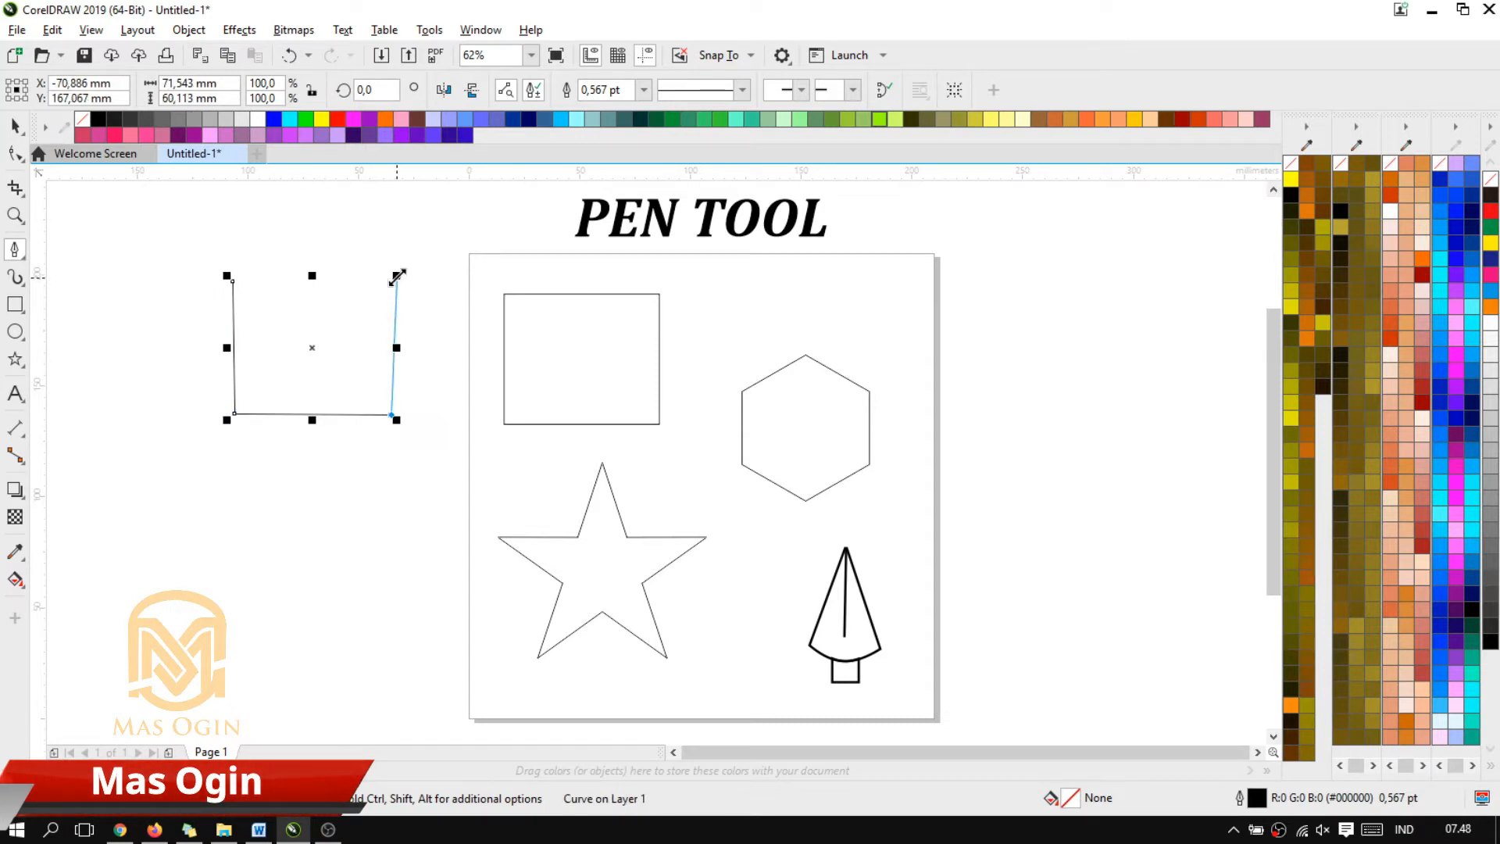
click(393, 280)
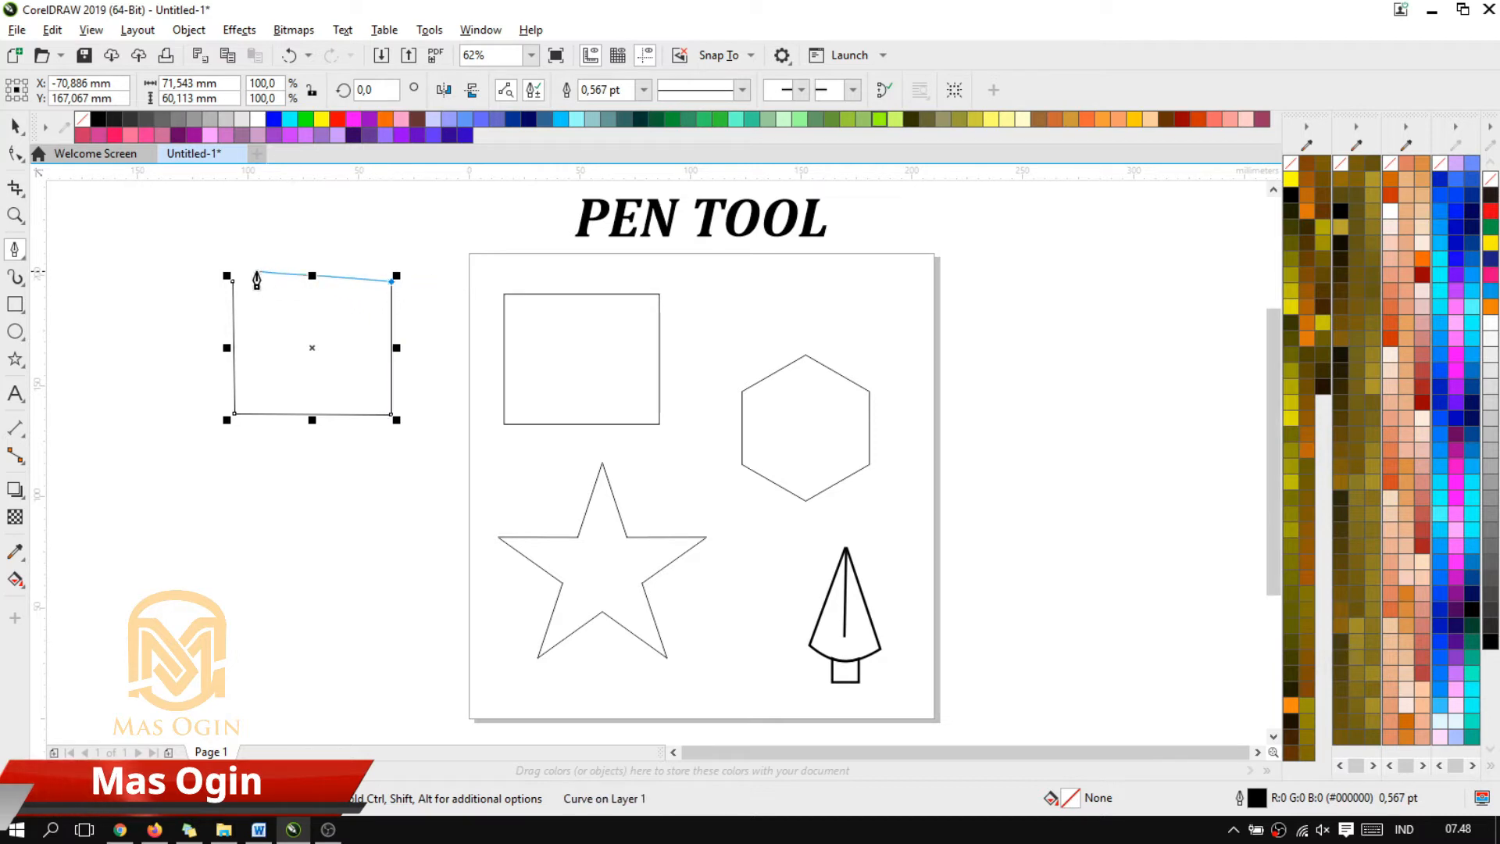
scroll(258, 277, up, 4)
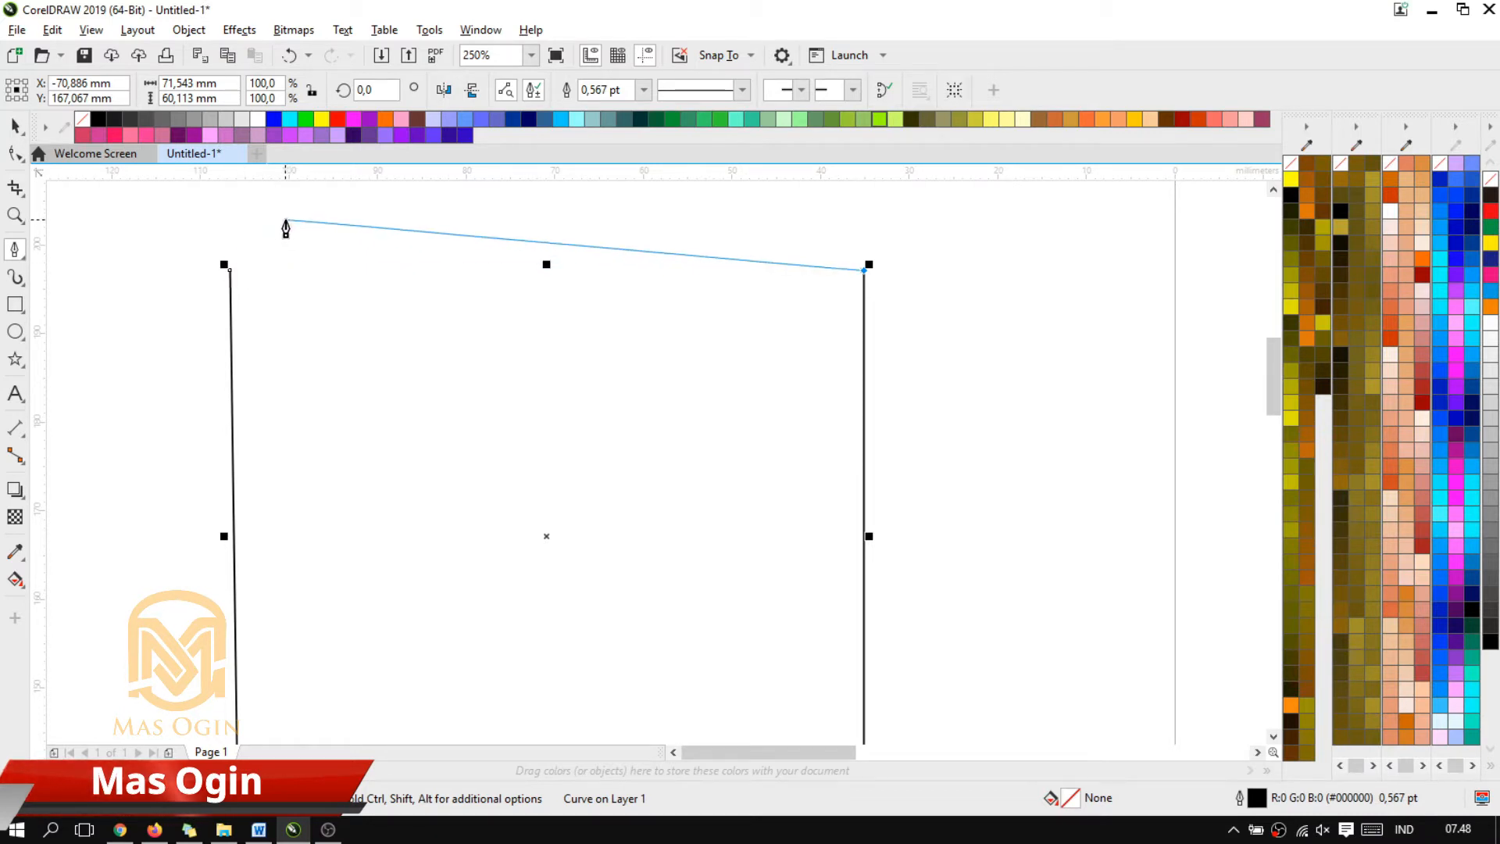
click(230, 266)
scroll(409, 258, down, 2)
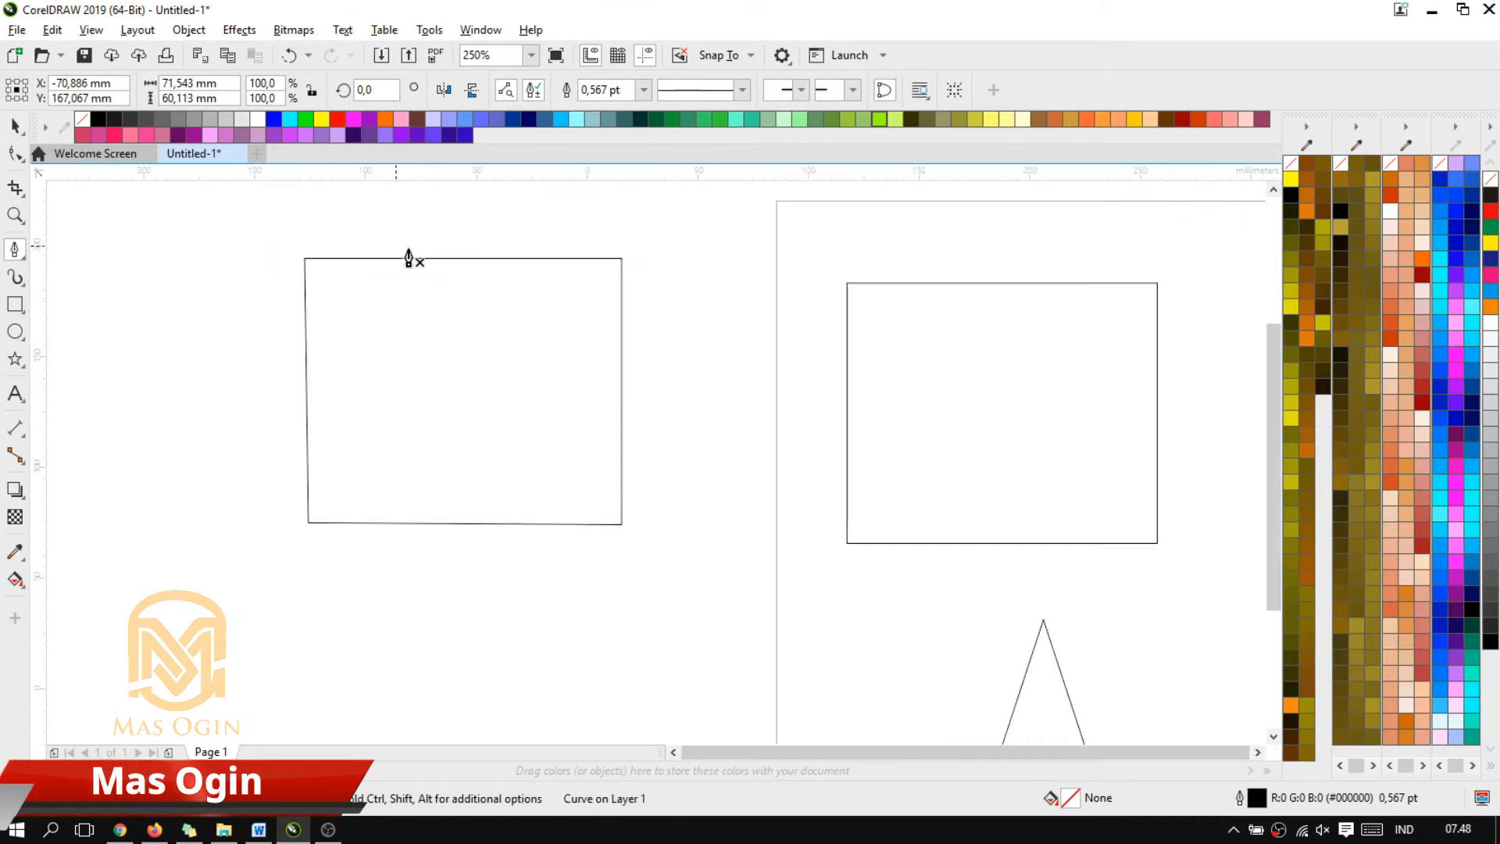
scroll(429, 338, down, 4)
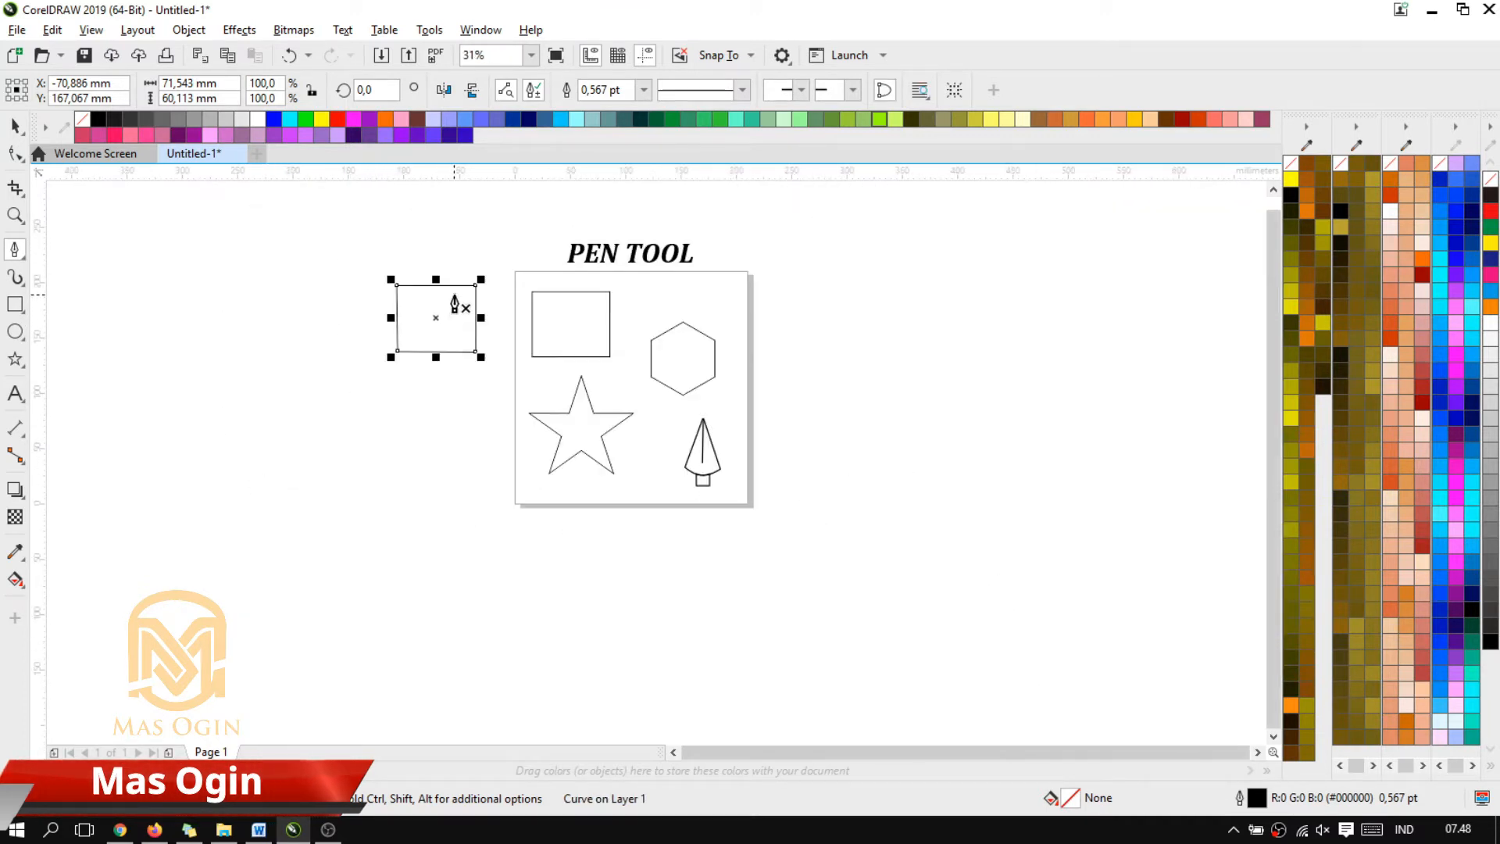
Move the freehand four-sided shape slightly lower beside the page, and delete it
scroll(455, 305, up, 2)
scroll(546, 322, down, 2)
scroll(496, 328, up, 2)
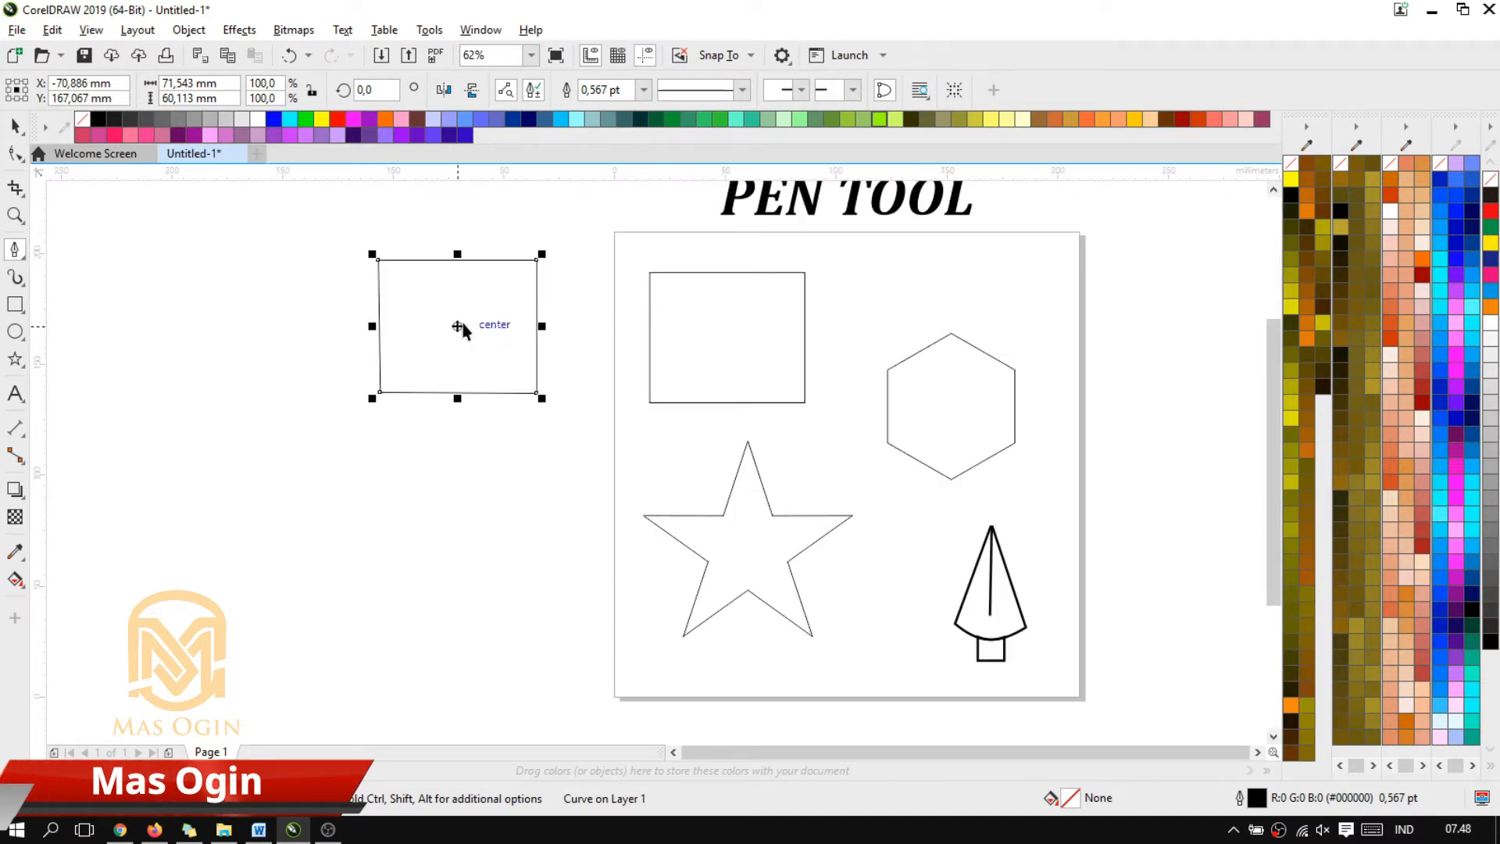
drag(457, 326, 467, 374)
scroll(589, 325, down, 2)
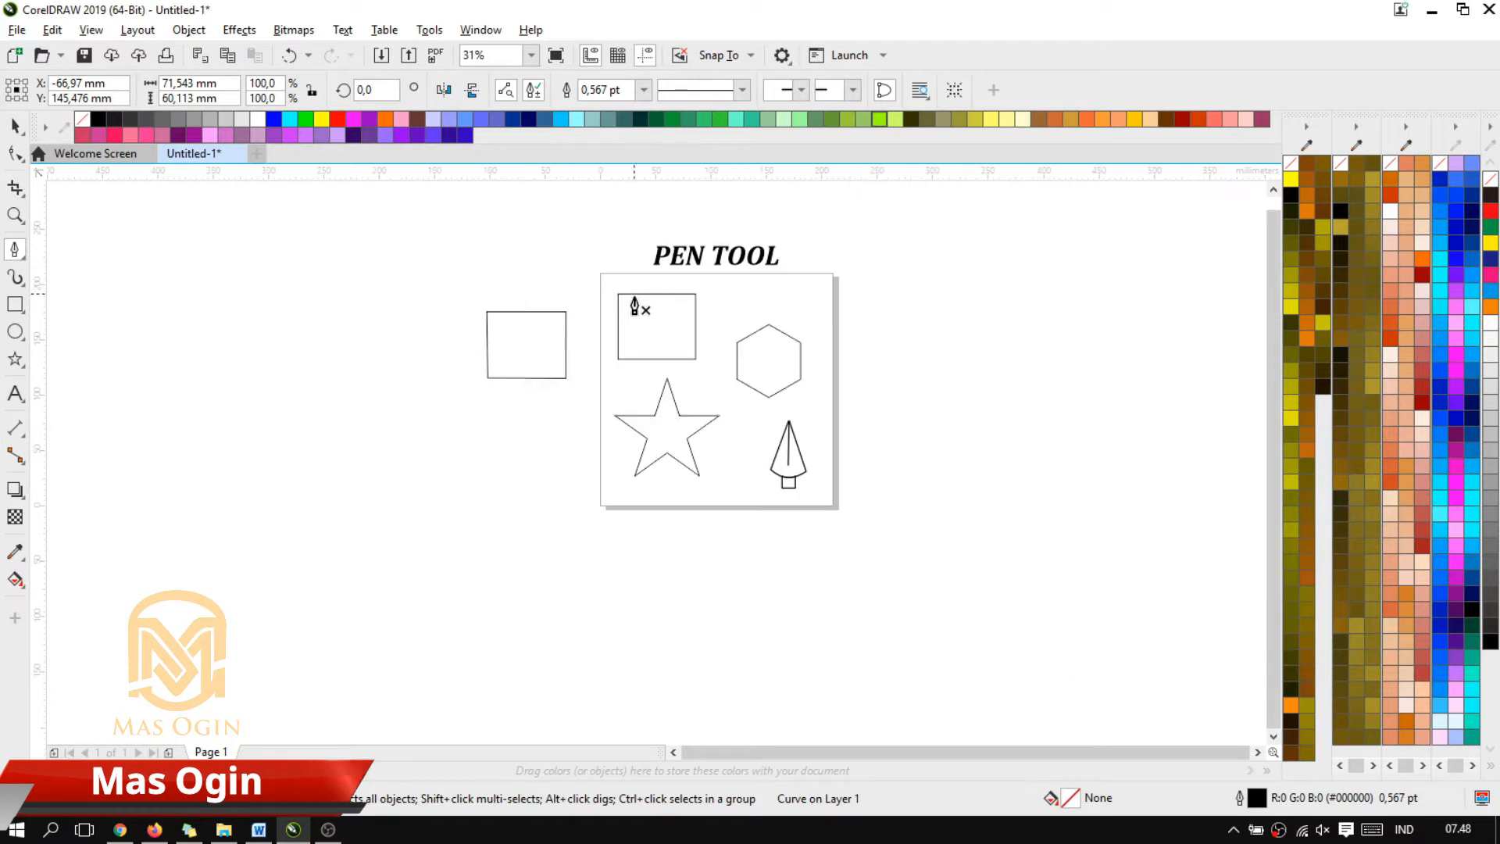
scroll(633, 305, up, 2)
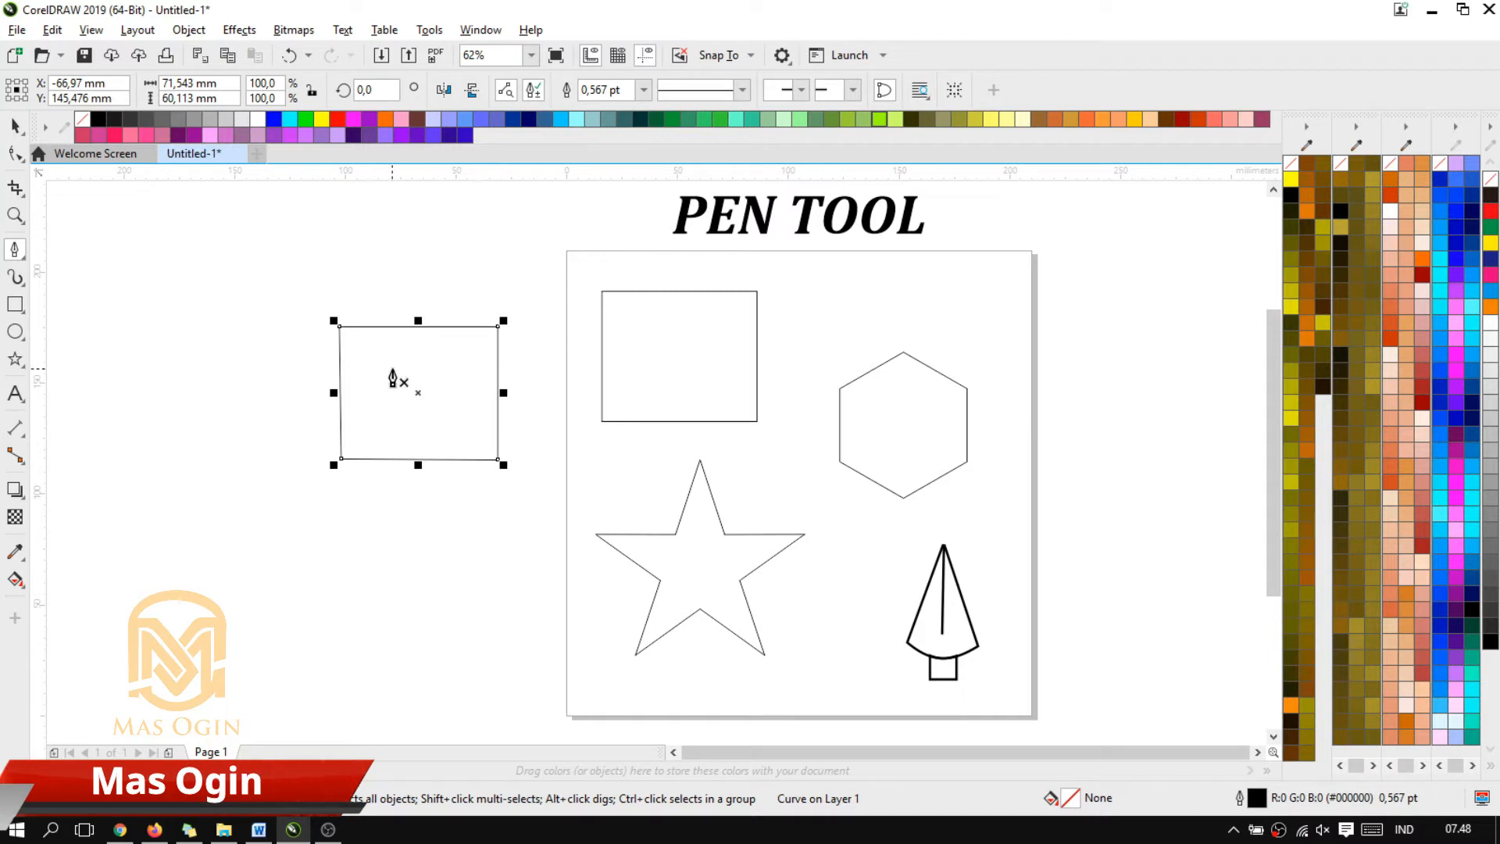
key(Delete)
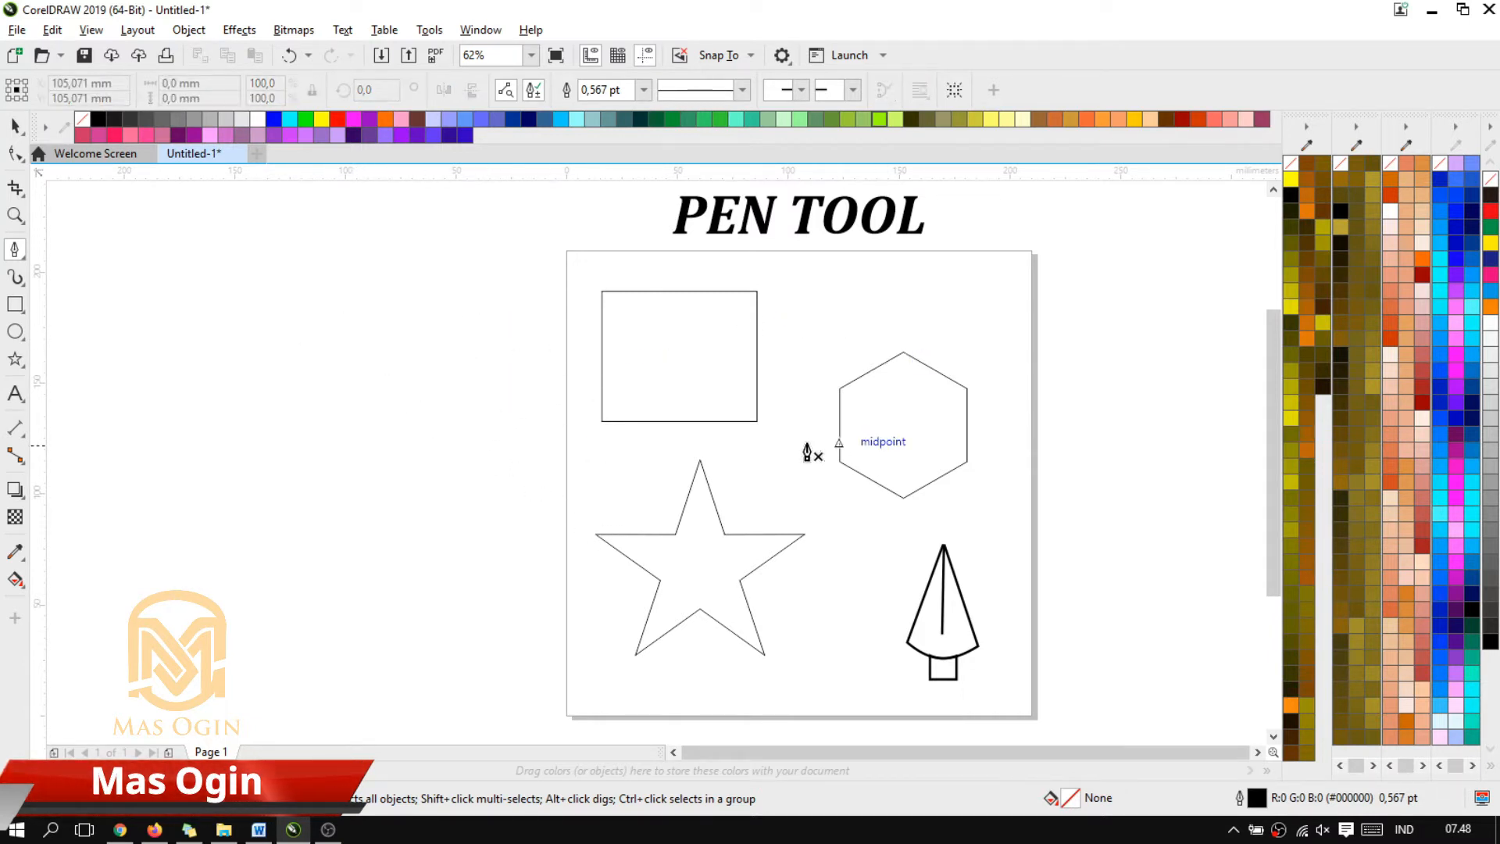
Trace the rectangle on the page corner by corner with the Pen tool, closing the path at its upper-left corner
scroll(948, 335, down, 4)
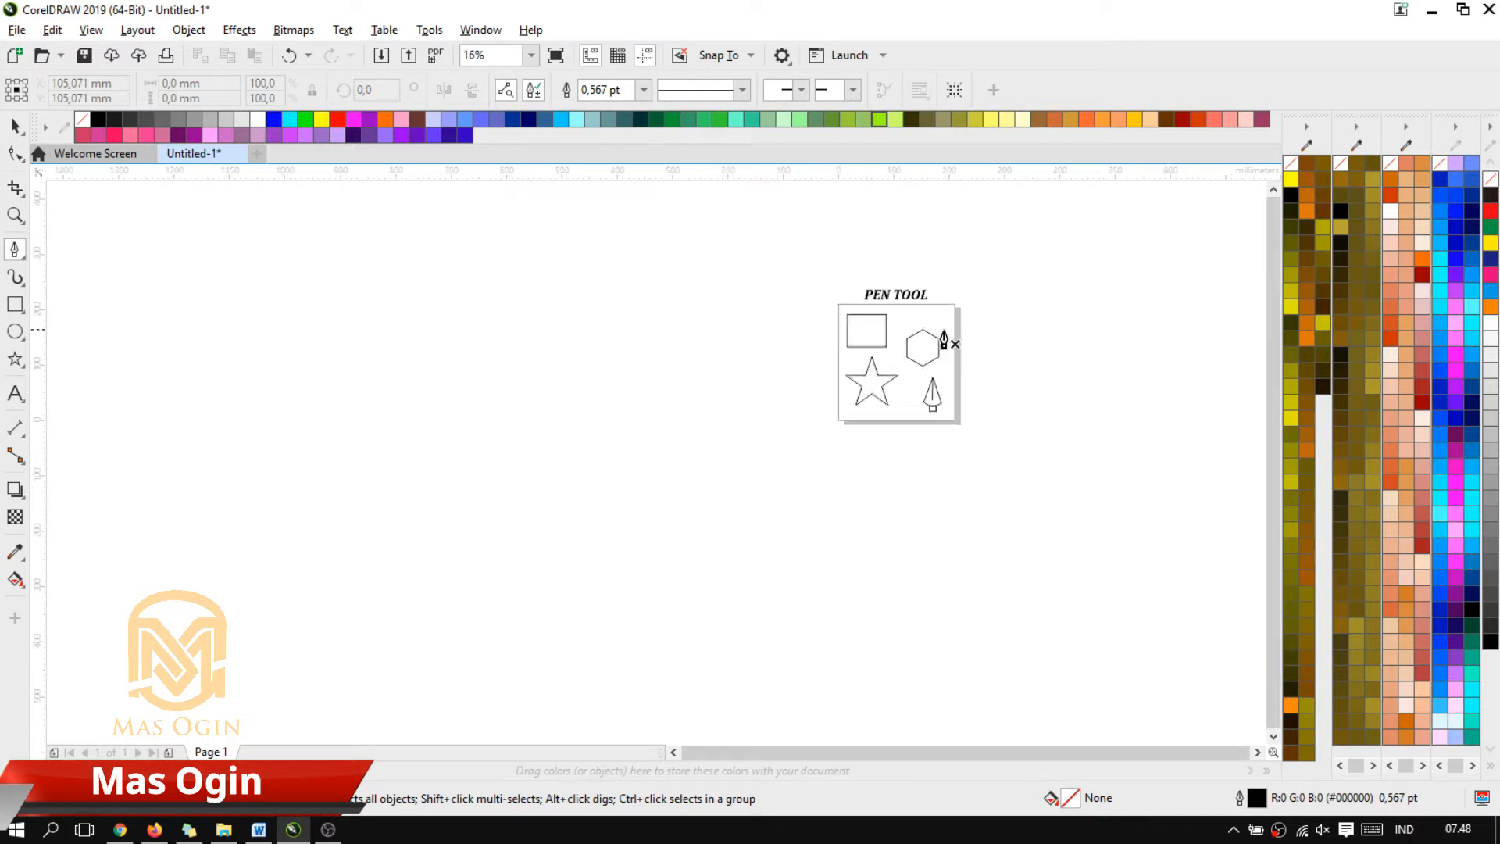
scroll(951, 336, up, 4)
scroll(640, 375, up, 2)
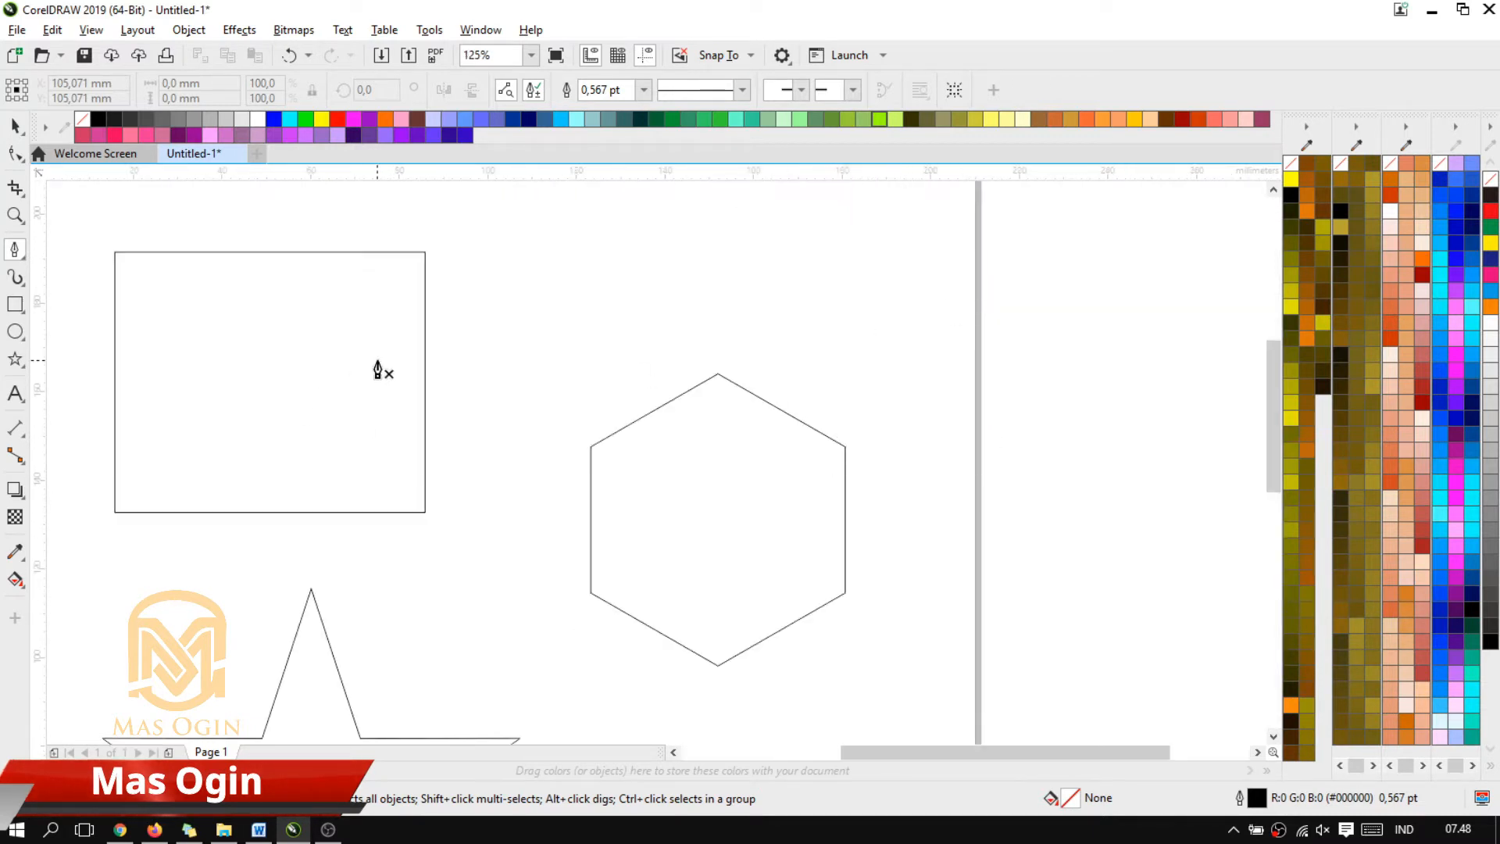
scroll(300, 375, down, 4)
scroll(234, 348, up, 2)
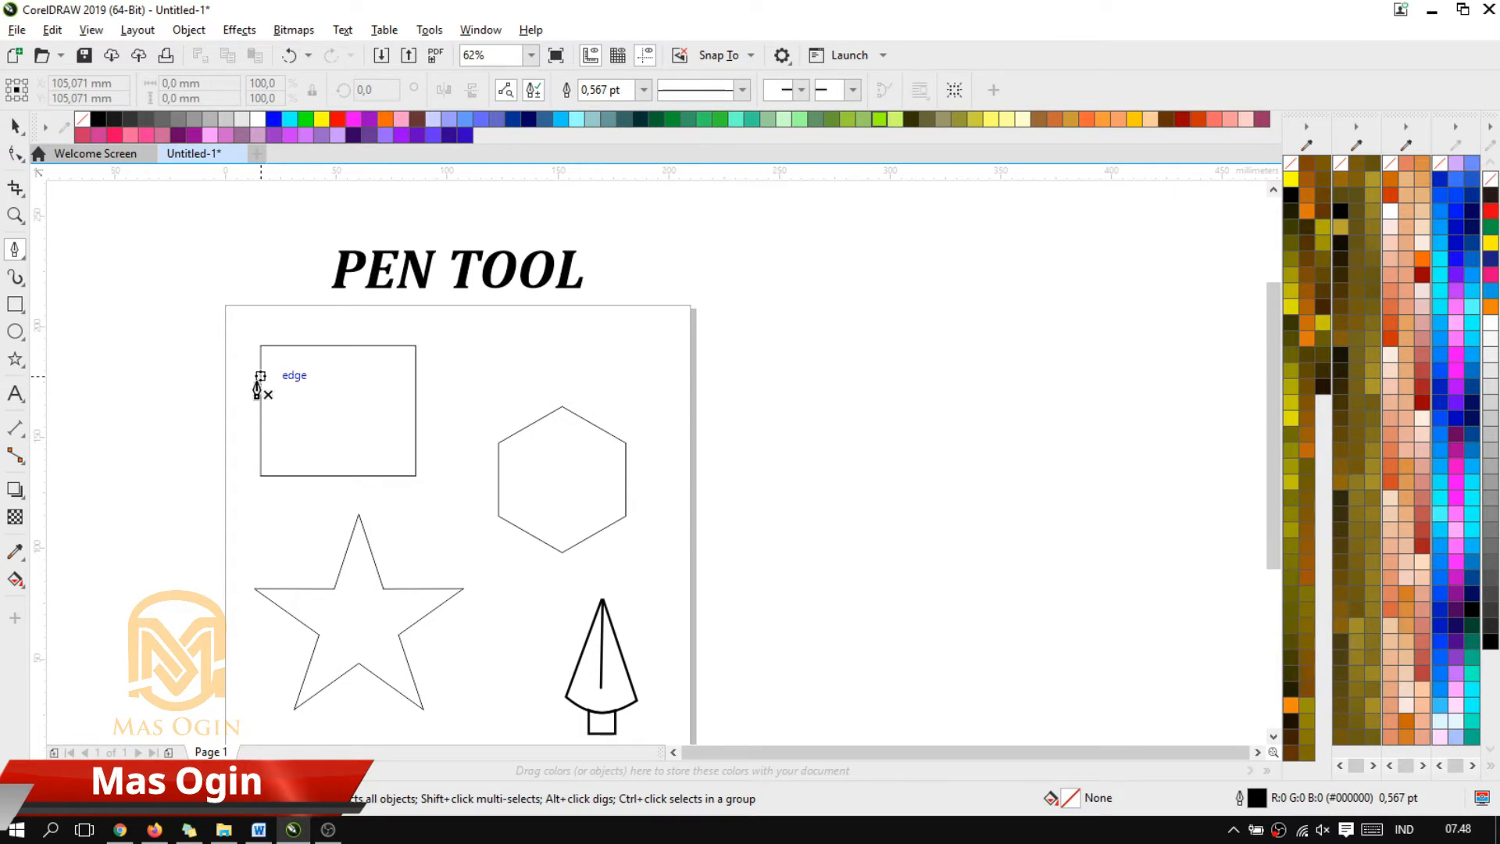
scroll(258, 382, up, 2)
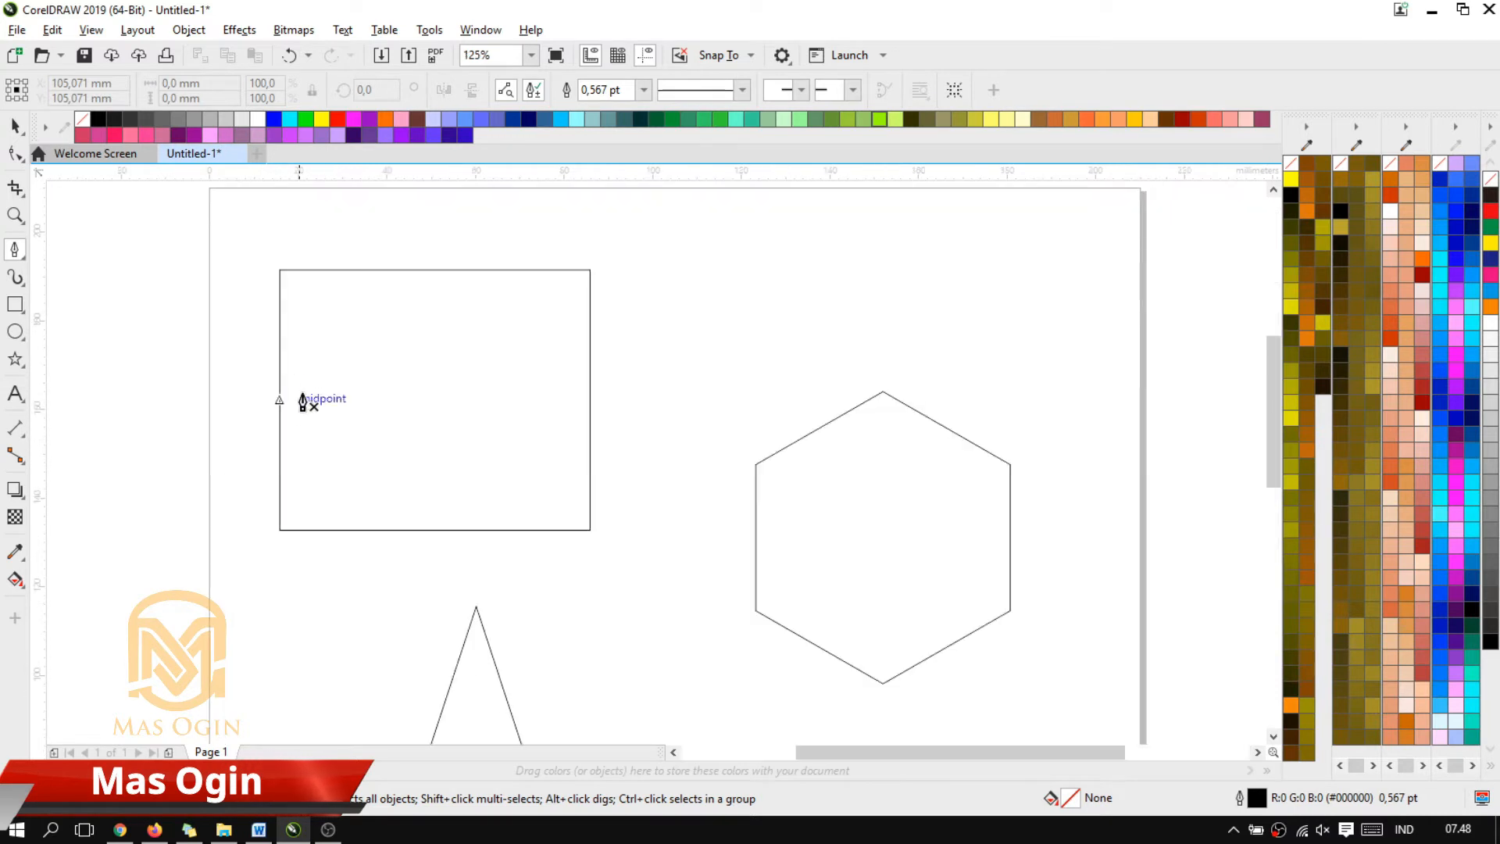
click(280, 269)
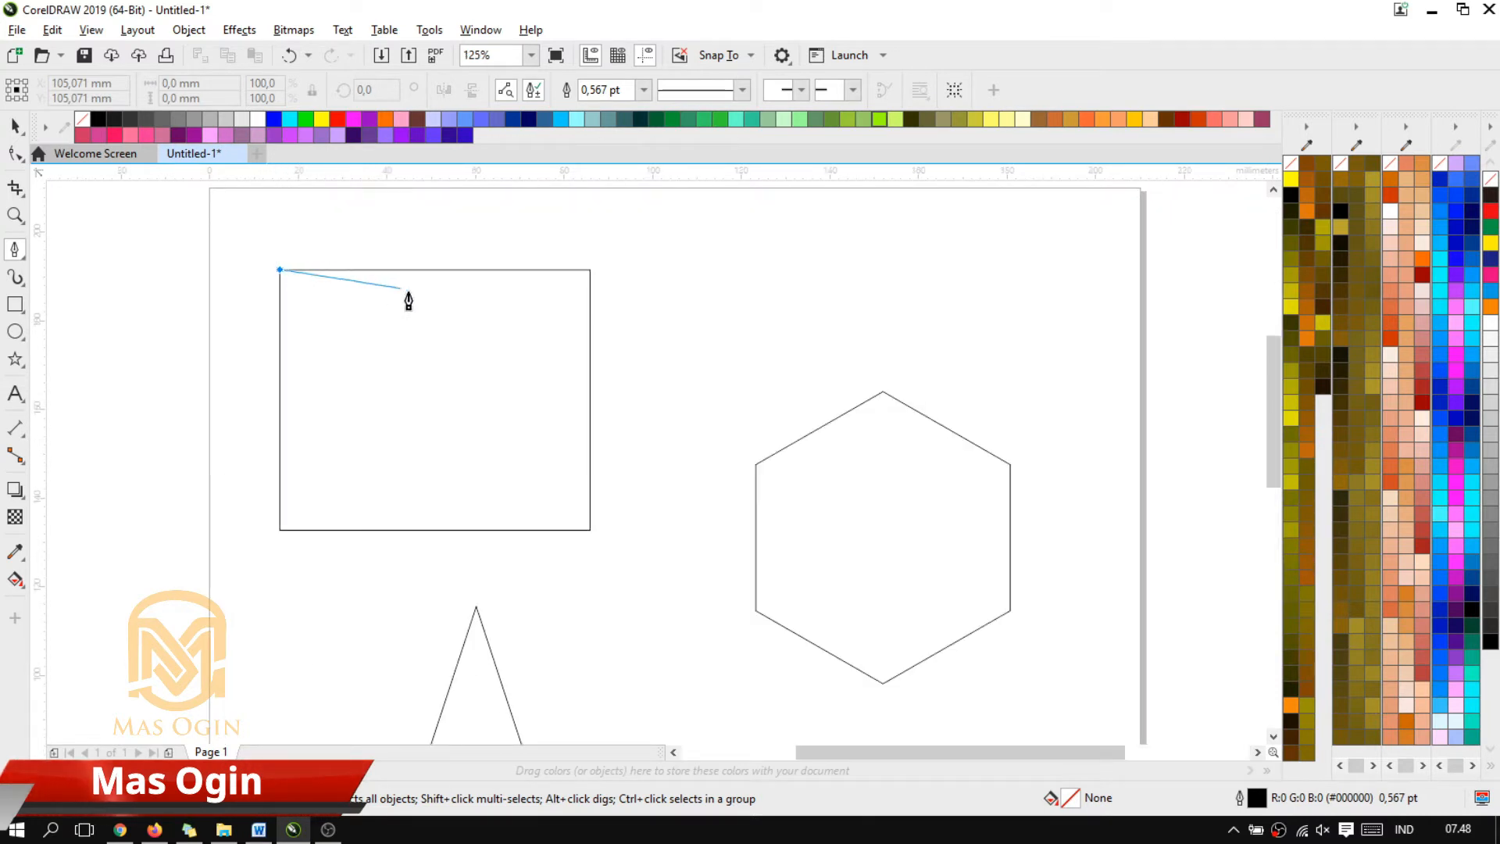
click(591, 269)
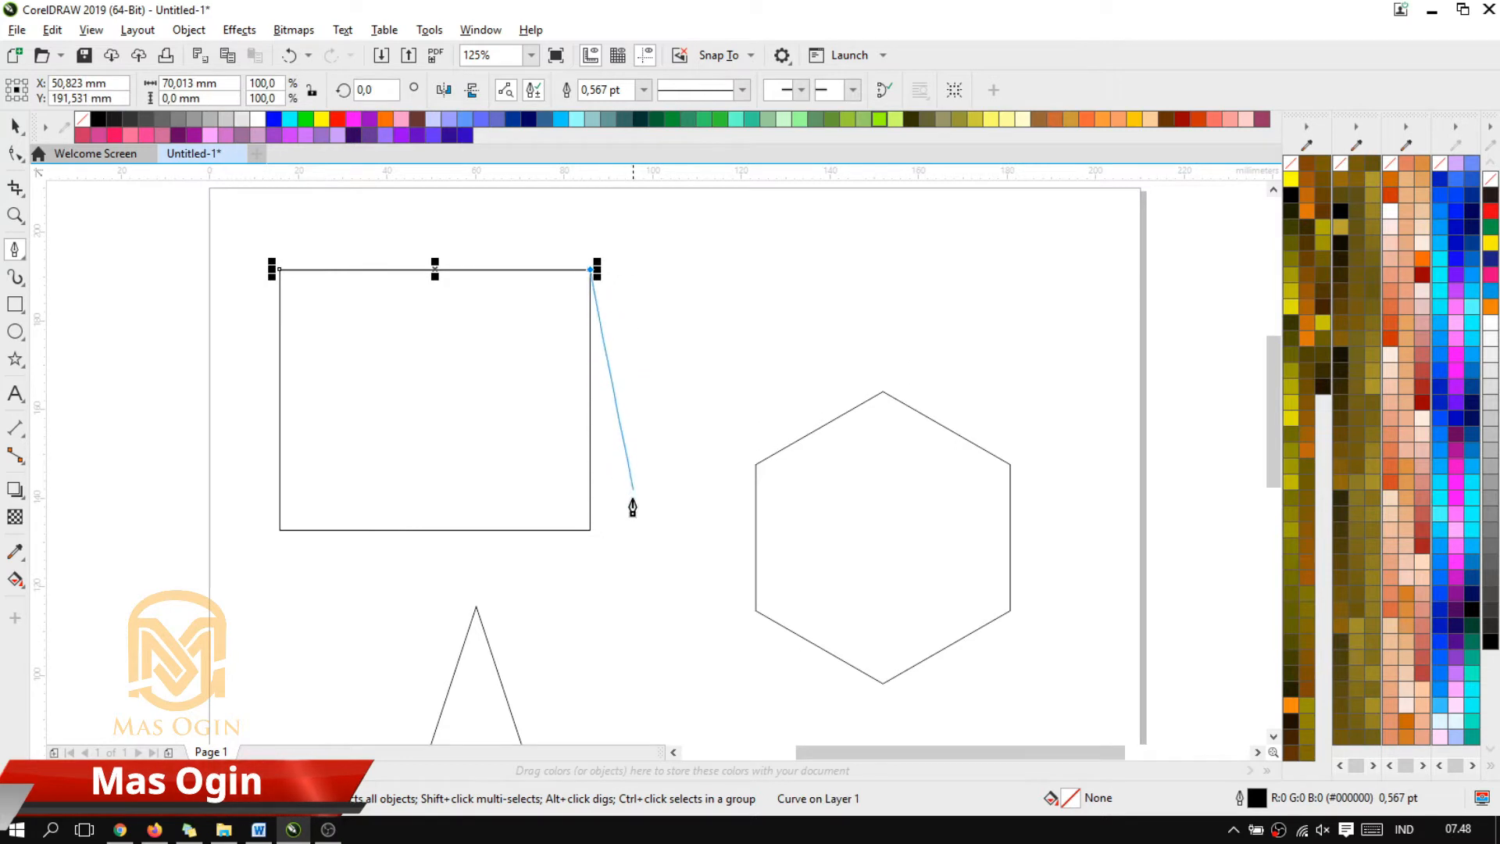
click(591, 530)
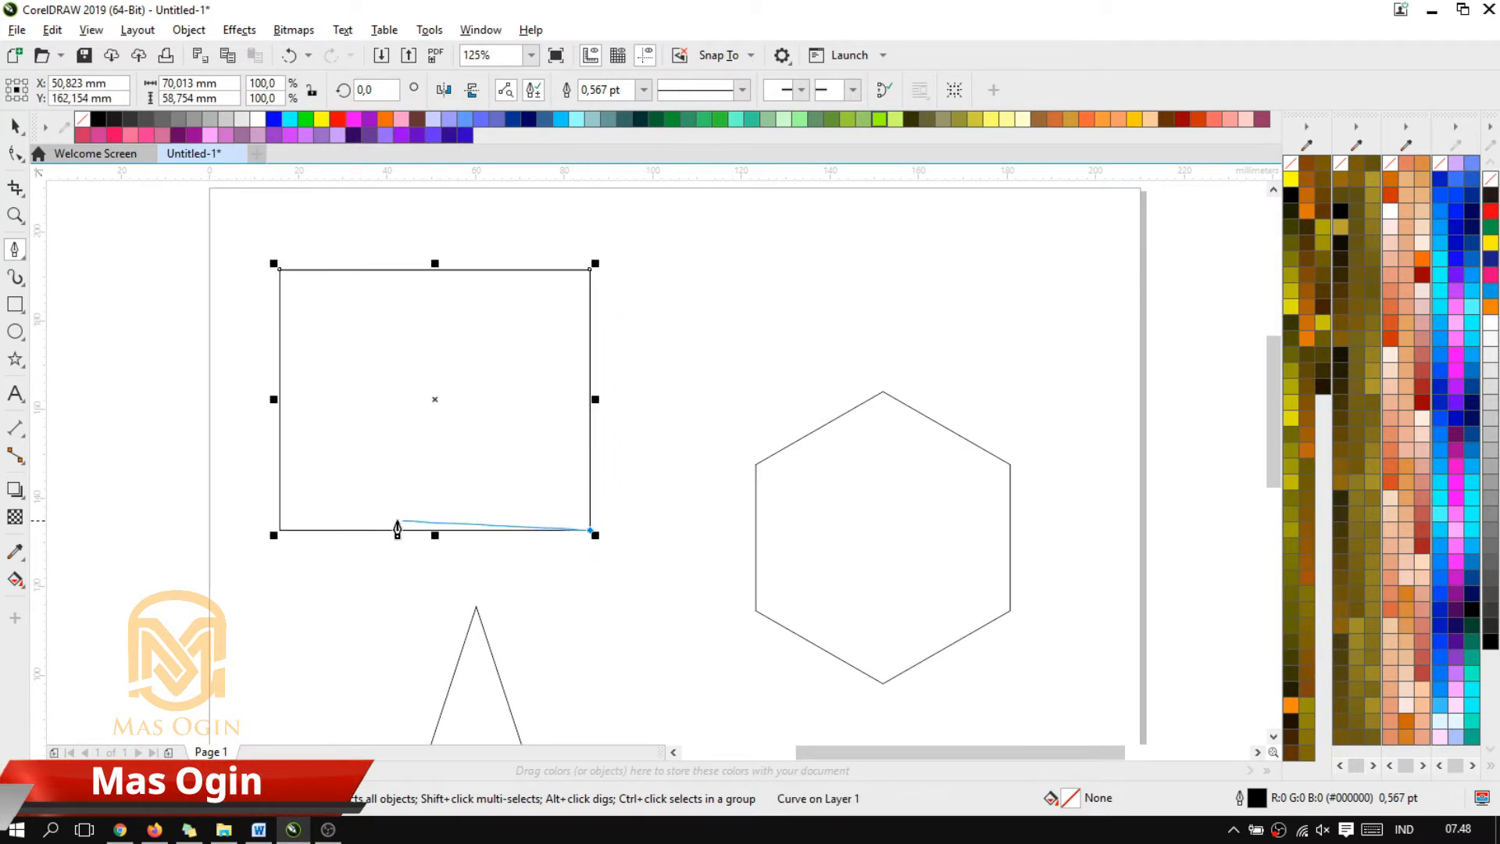
click(280, 530)
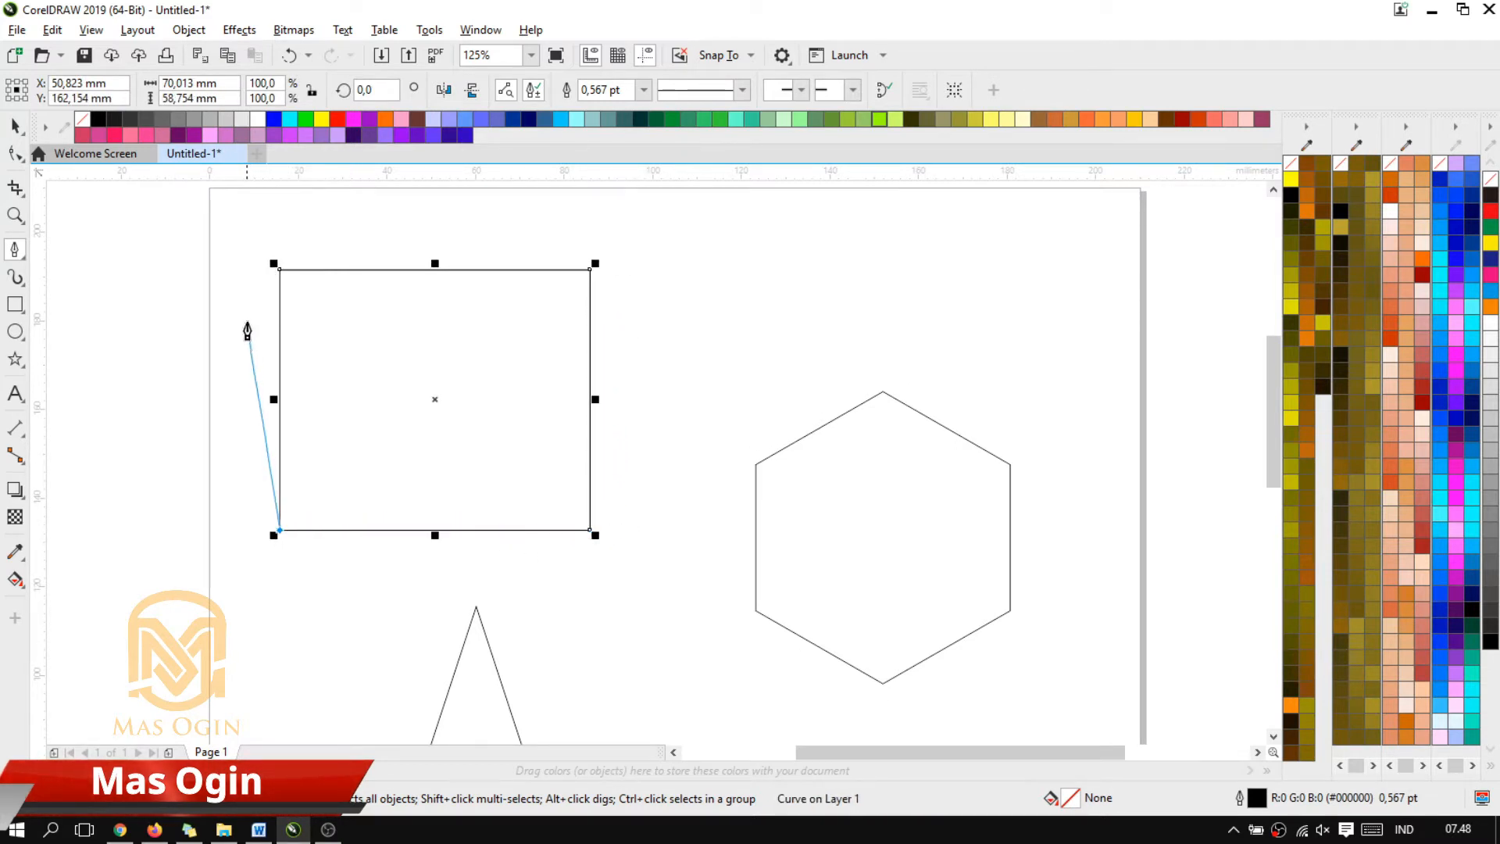
click(279, 270)
scroll(368, 345, down, 2)
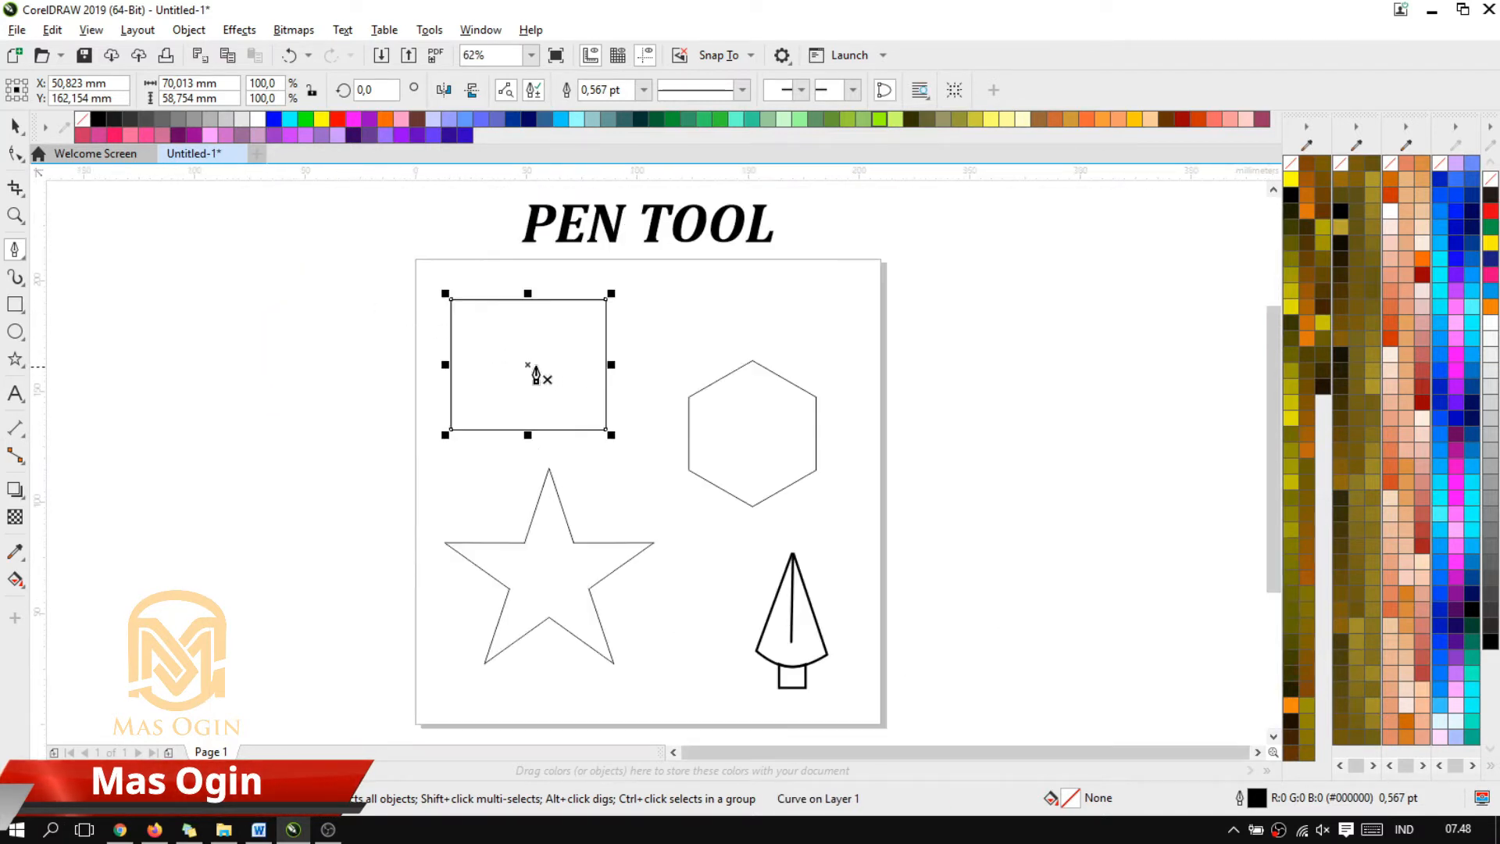
Replace the original rectangle on the page with the traced one, keeping the tracing beside the page while the original is deleted
drag(527, 364, 298, 364)
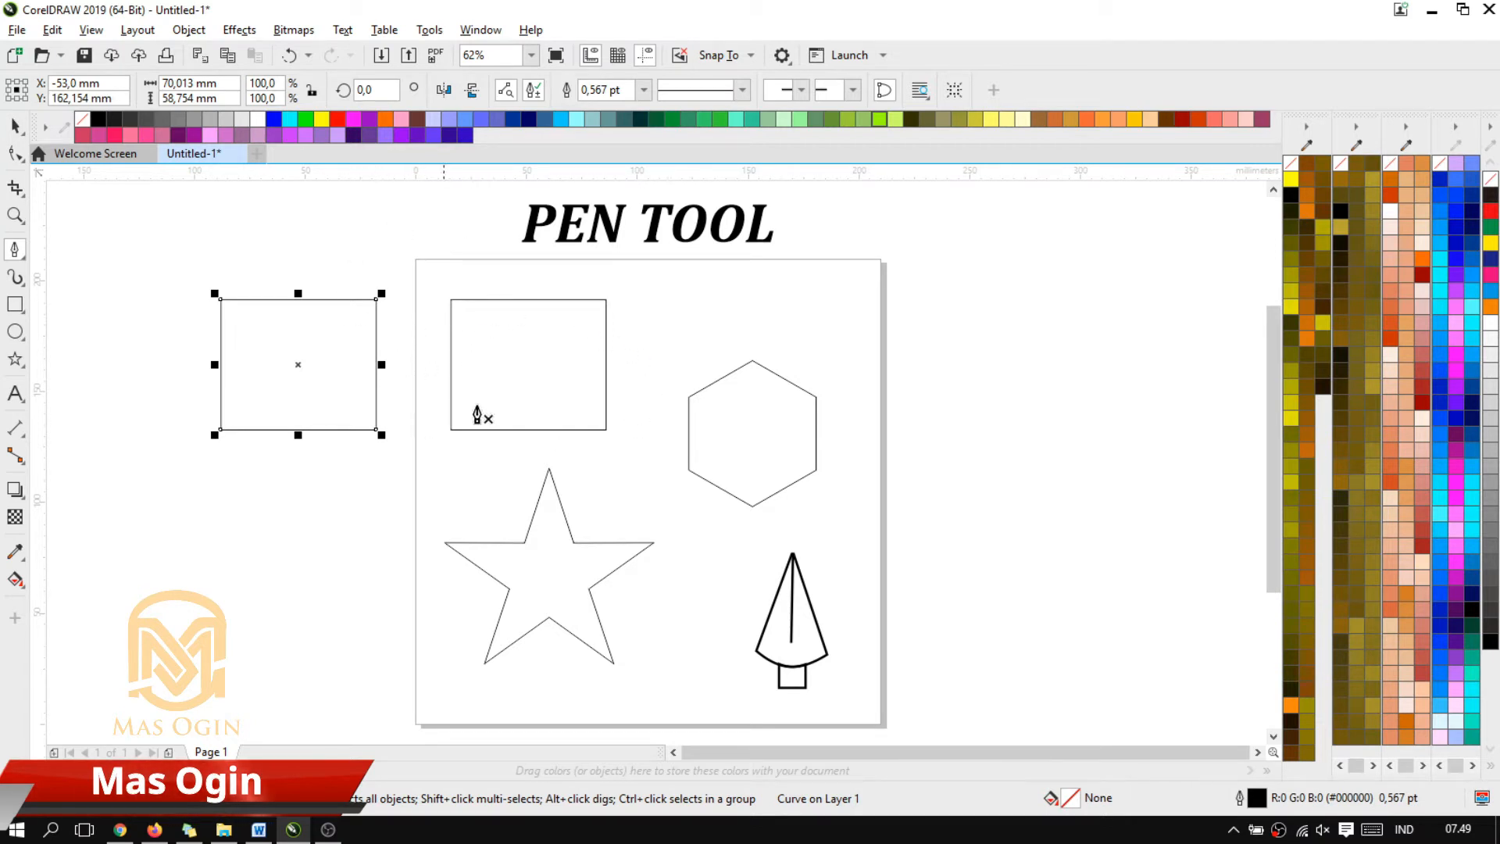
click(14, 125)
click(579, 409)
key(Delete)
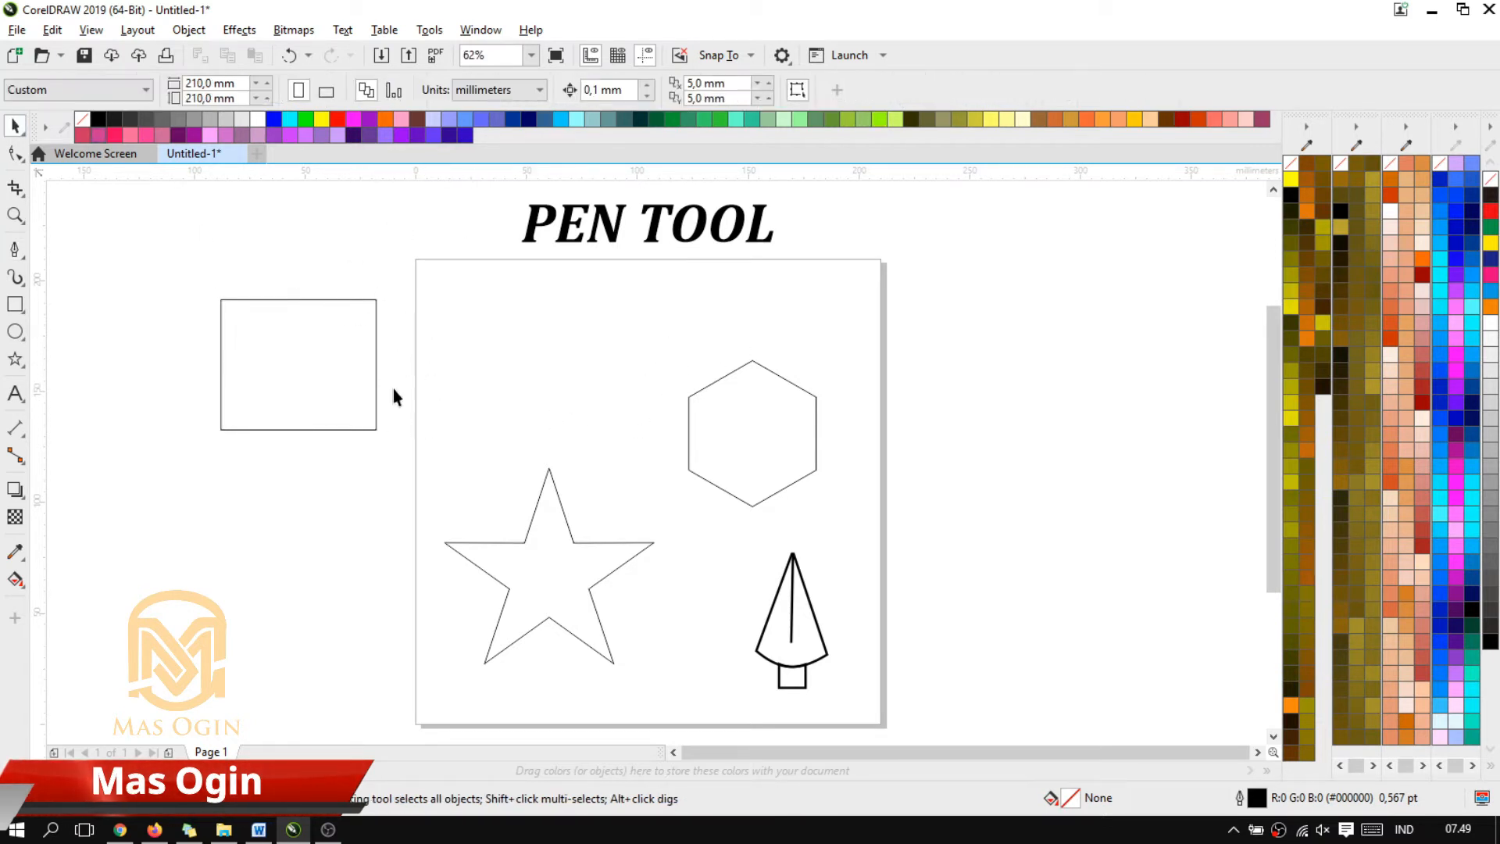
click(354, 371)
drag(365, 369, 617, 378)
Trace the hexagon on the page with the Pen tool, snapping to each of its six corners and closing the path
scroll(810, 414, up, 2)
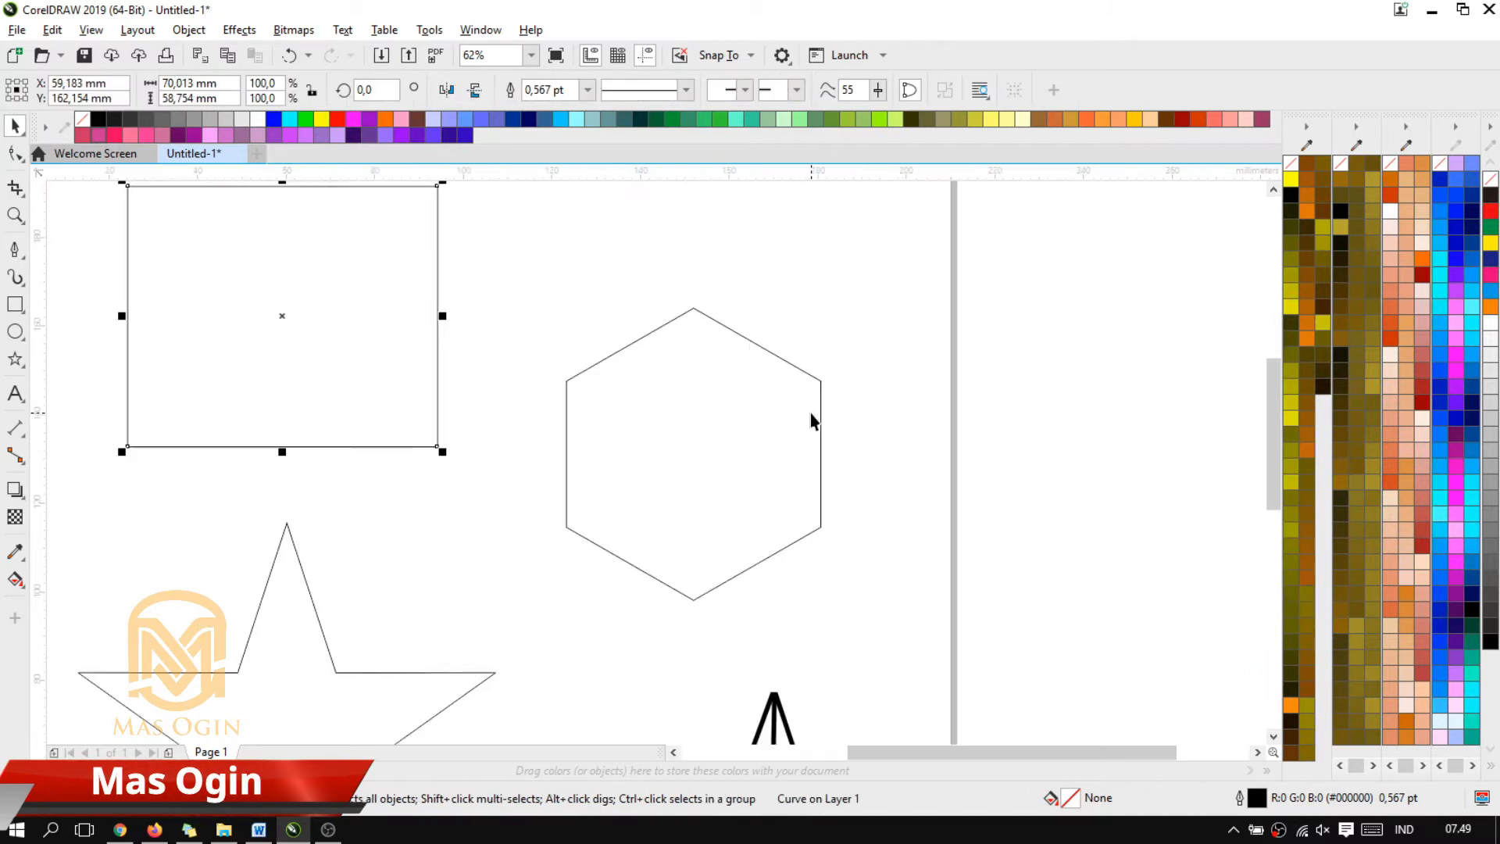
click(15, 250)
scroll(426, 312, down, 2)
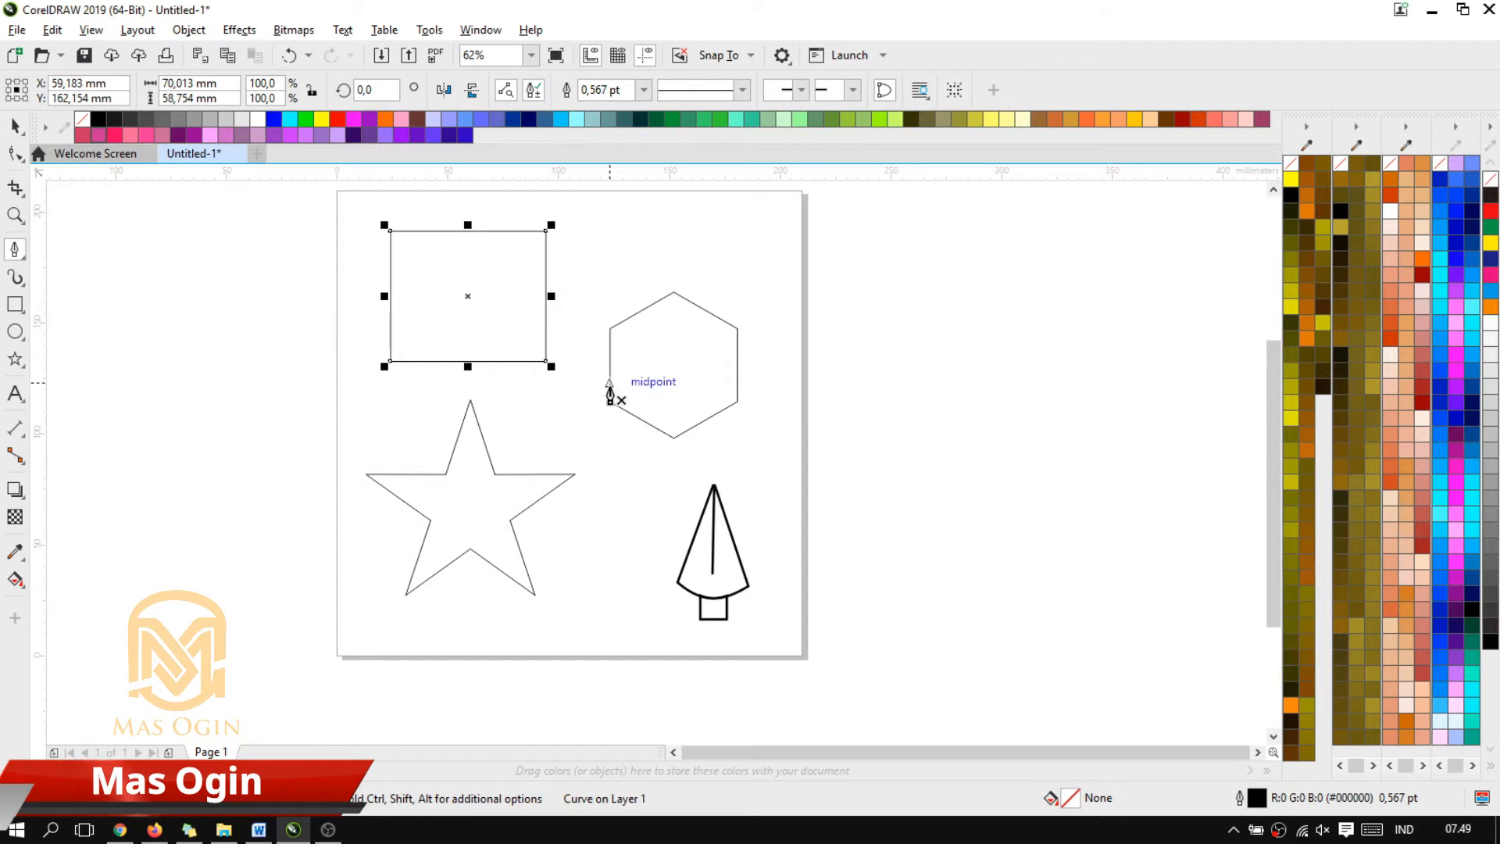
scroll(610, 395, up, 2)
scroll(552, 434, down, 2)
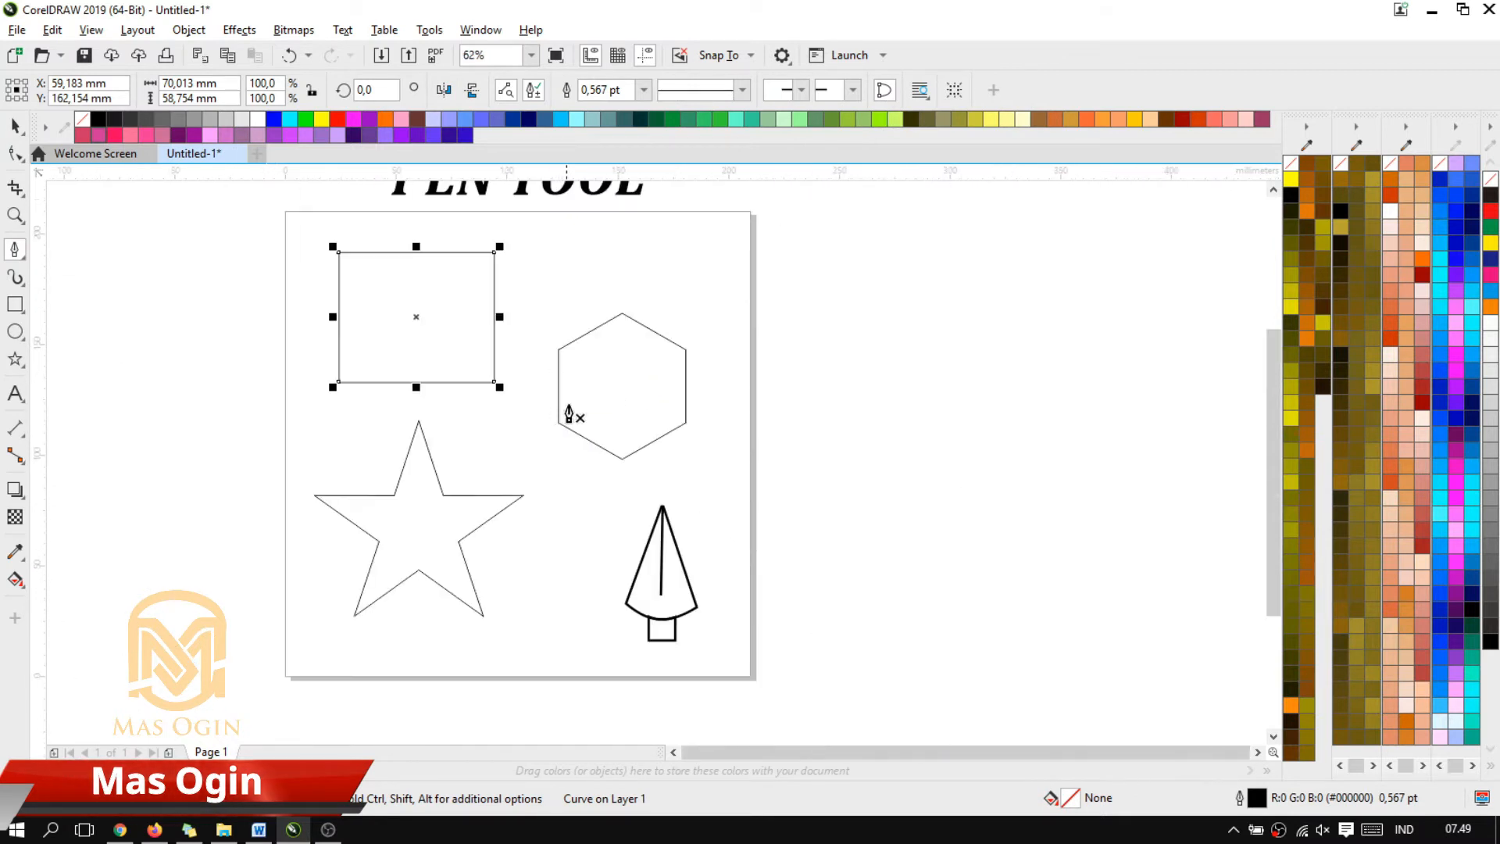
click(558, 423)
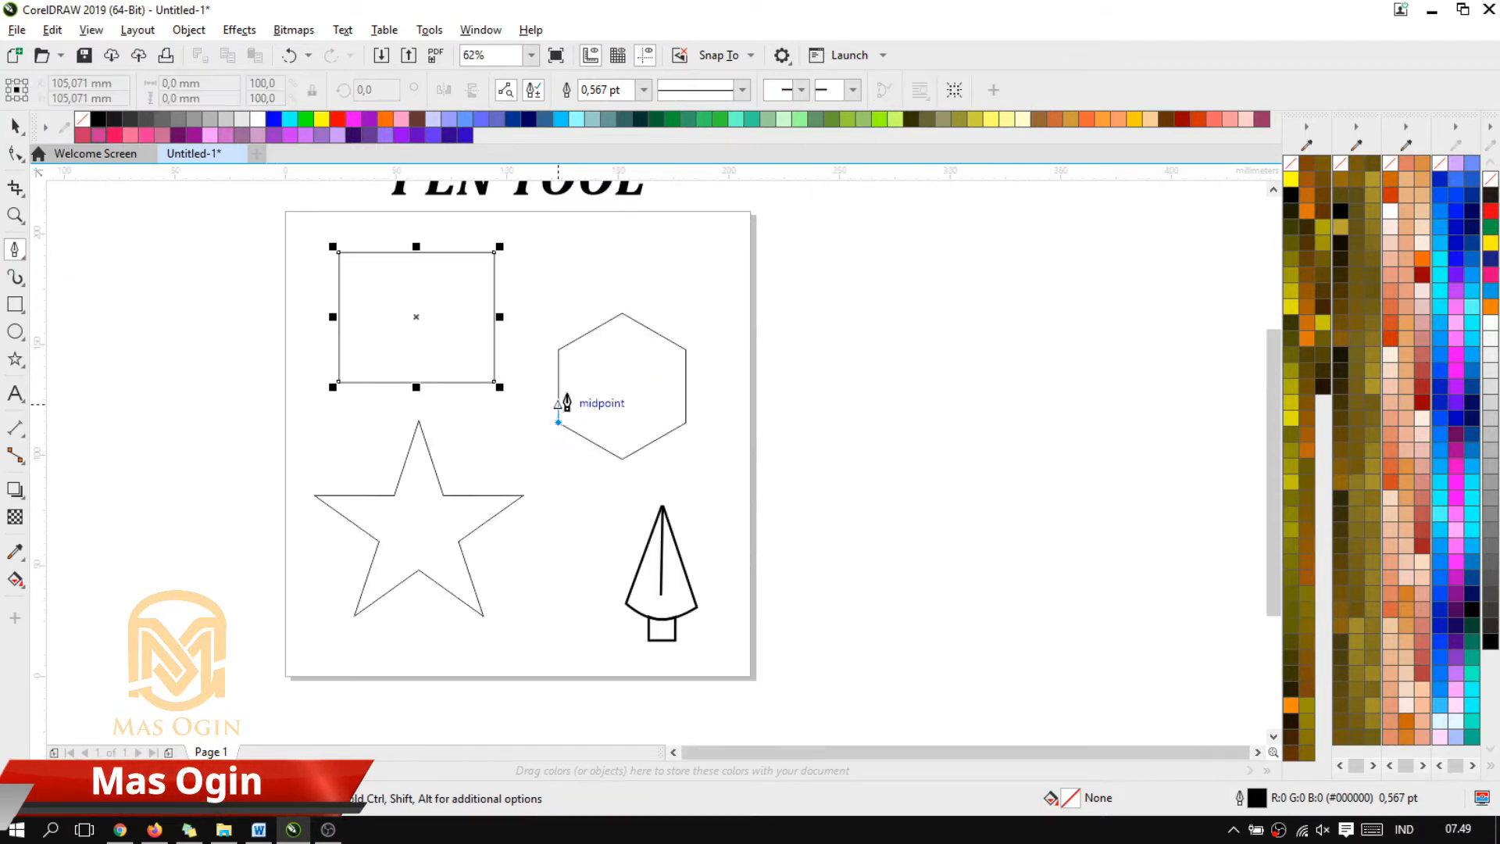
click(558, 350)
click(622, 314)
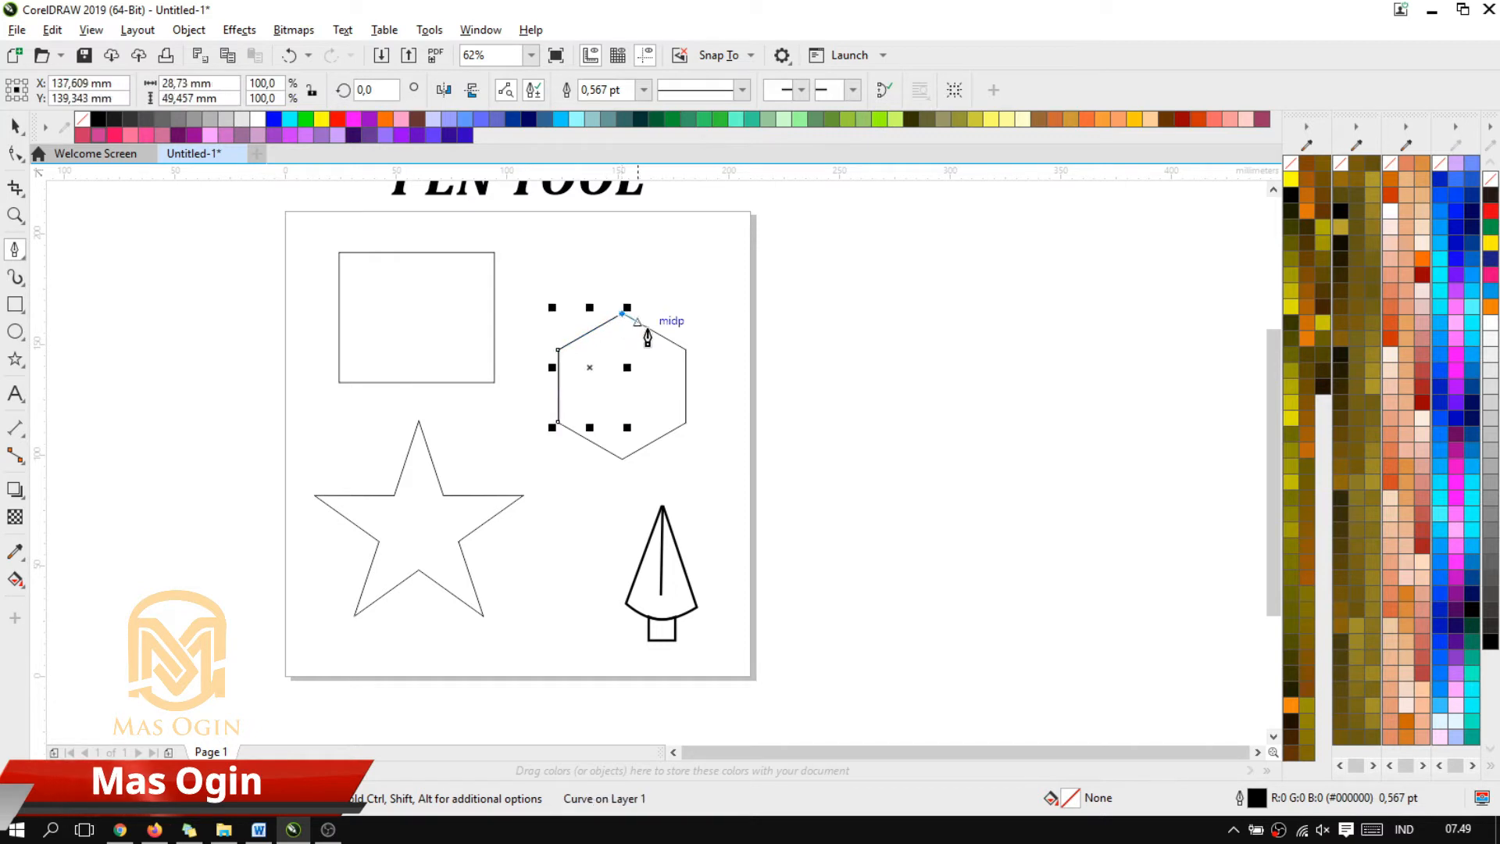
click(686, 349)
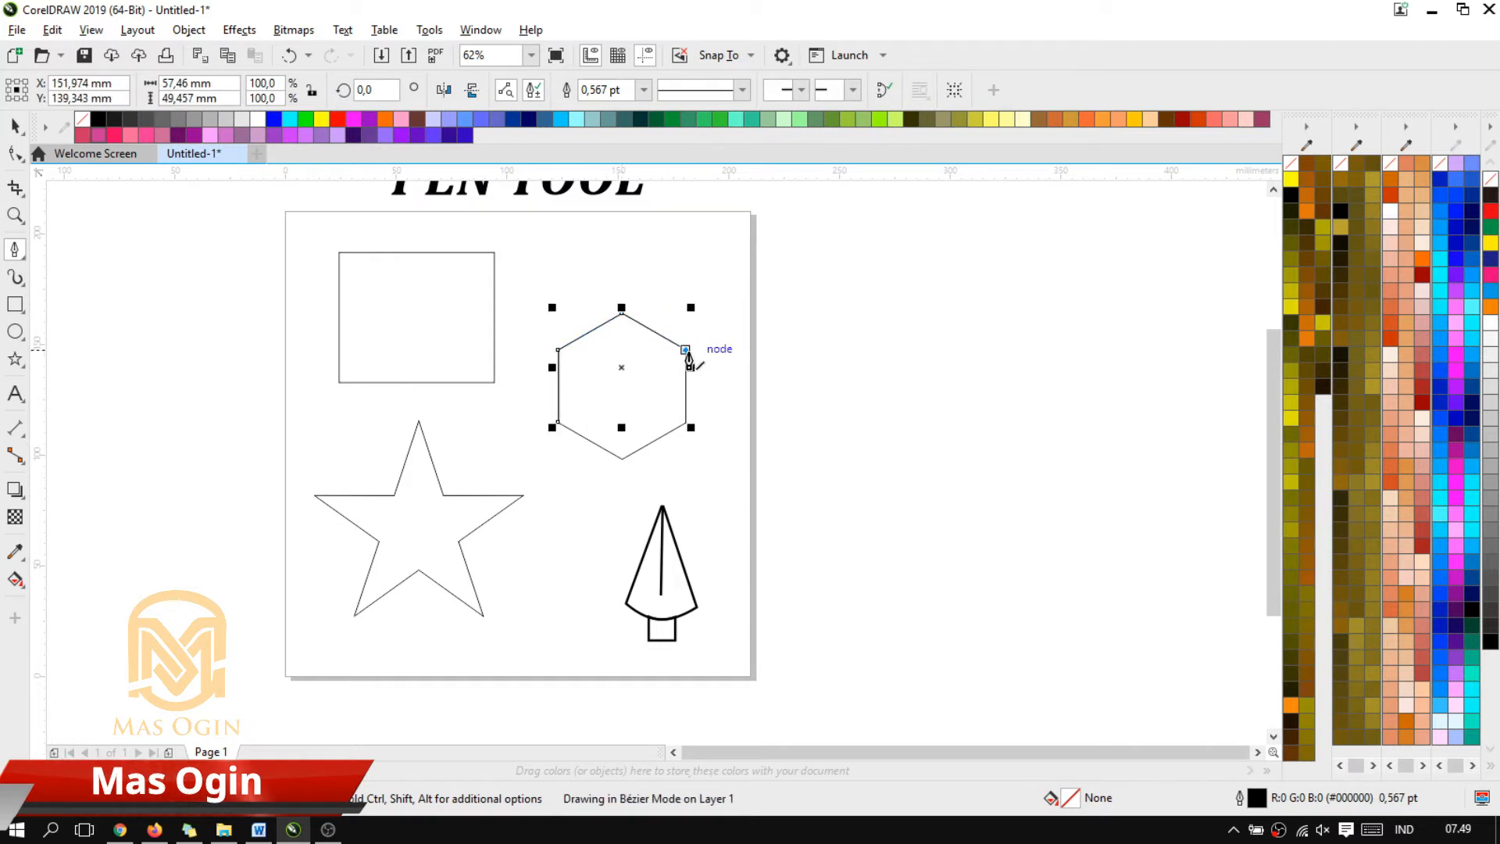
click(686, 422)
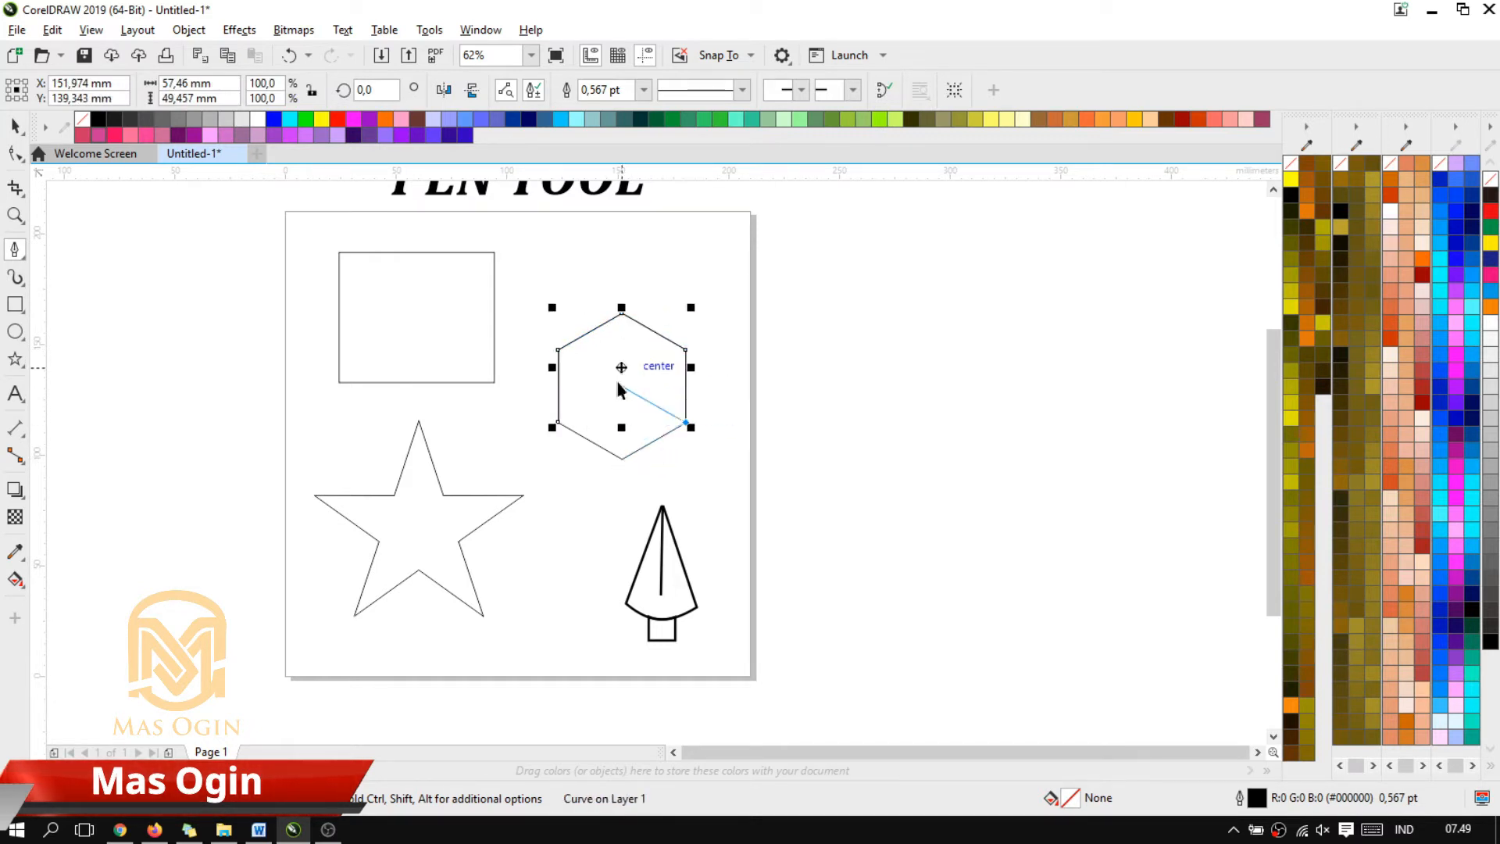
click(621, 459)
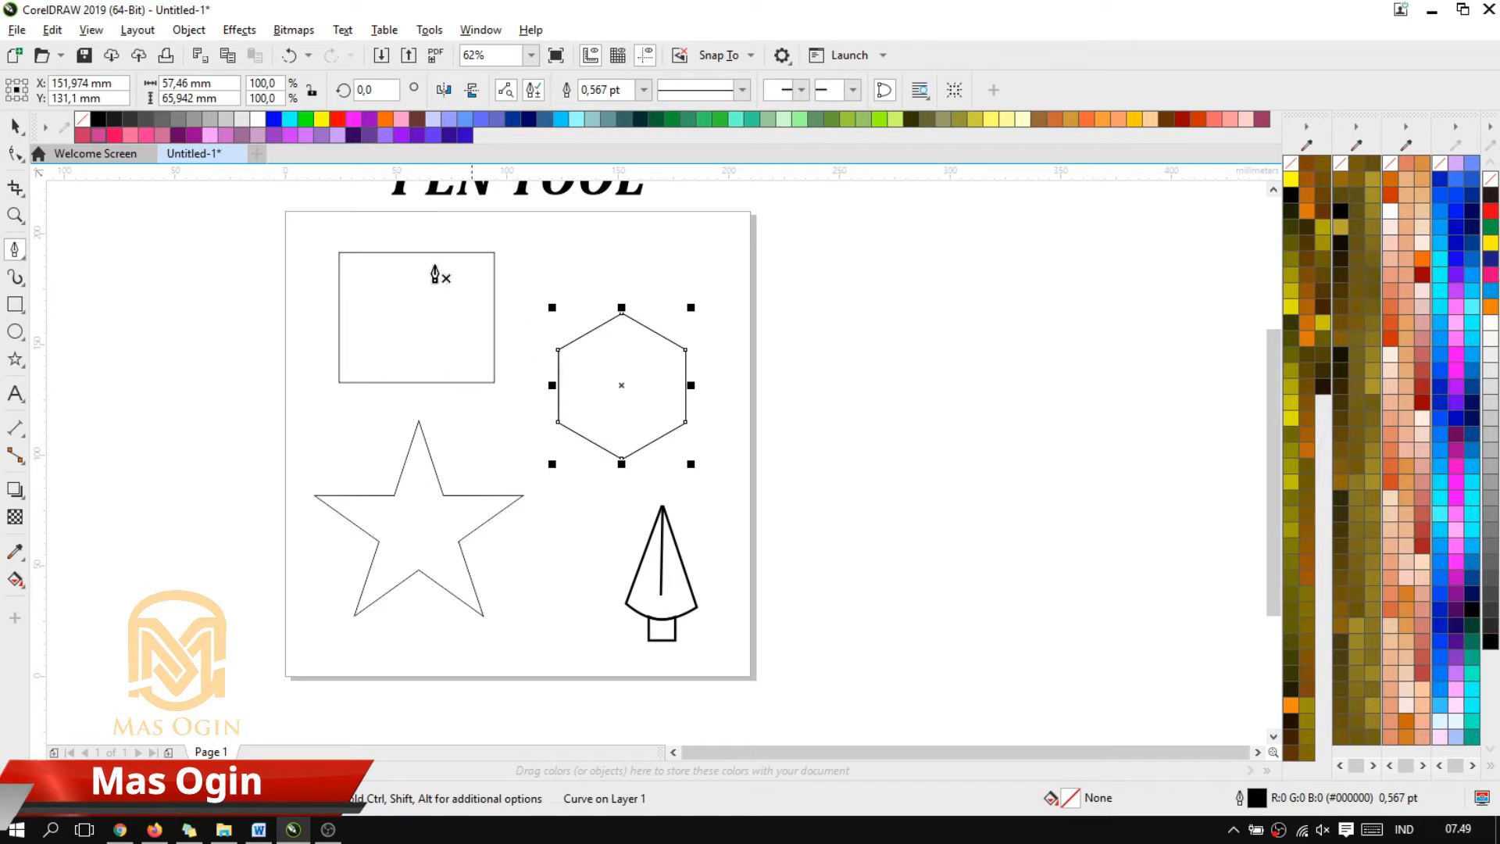
Move the traced hexagon horizontally off the page to the empty area on its right
click(13, 126)
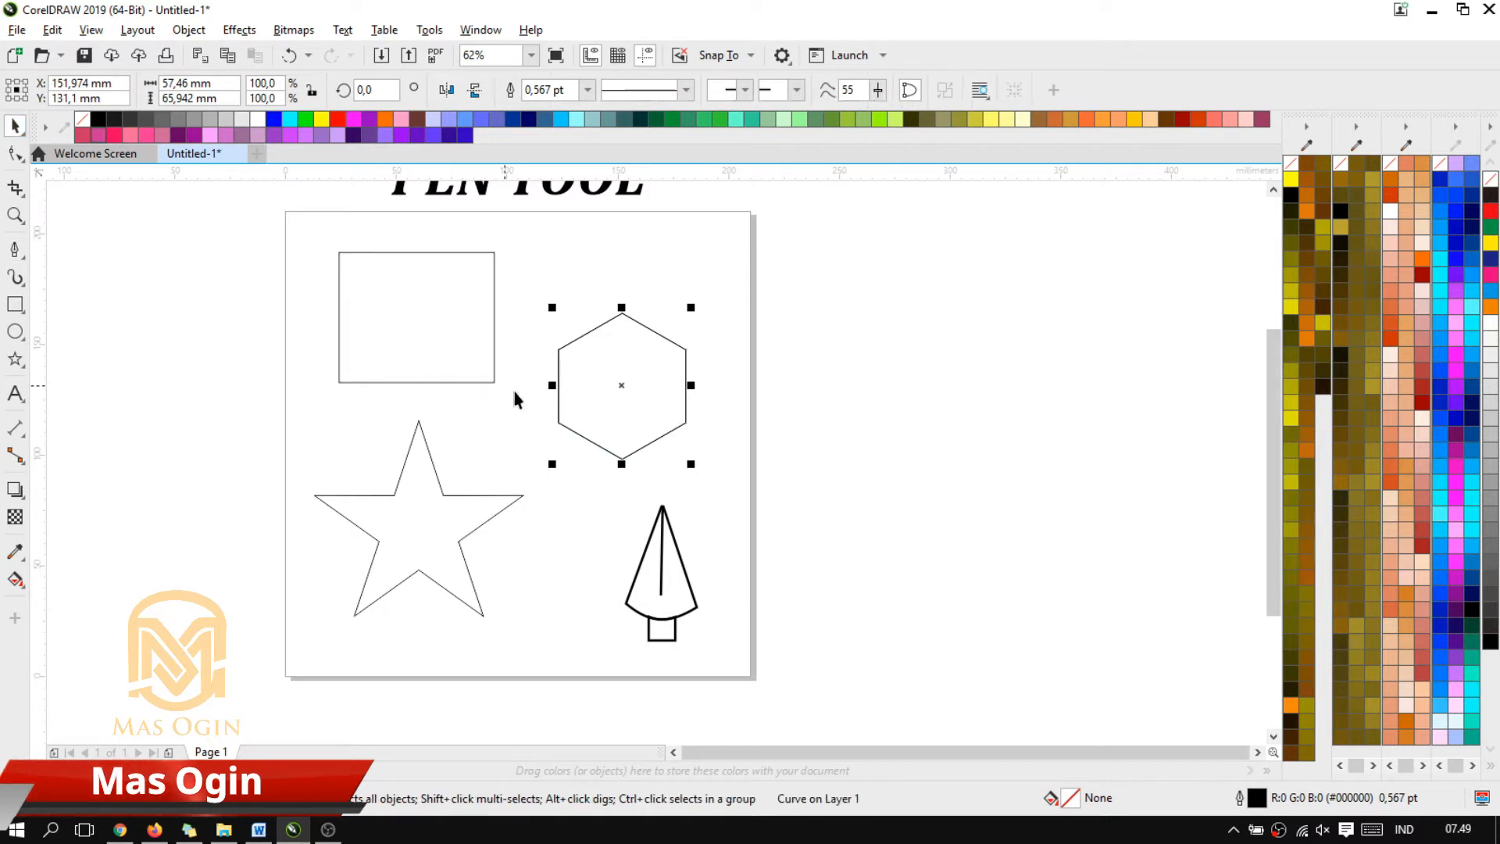
drag(620, 391, 848, 391)
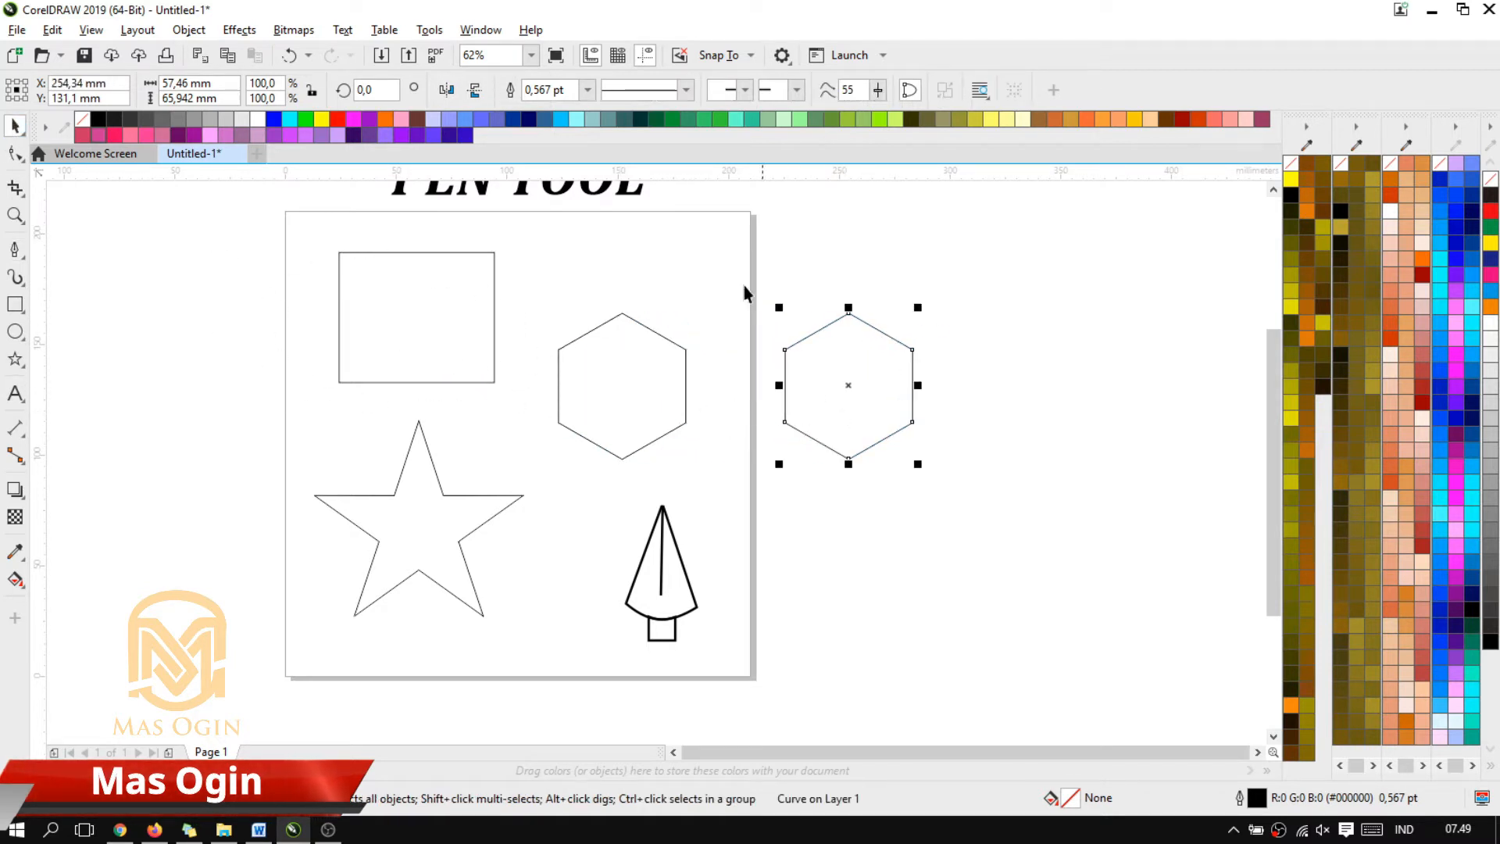
Draw a practice hexagon freehand with the Pen tool below the traced one, about 62 by 66 mm, and delete it
key(space)
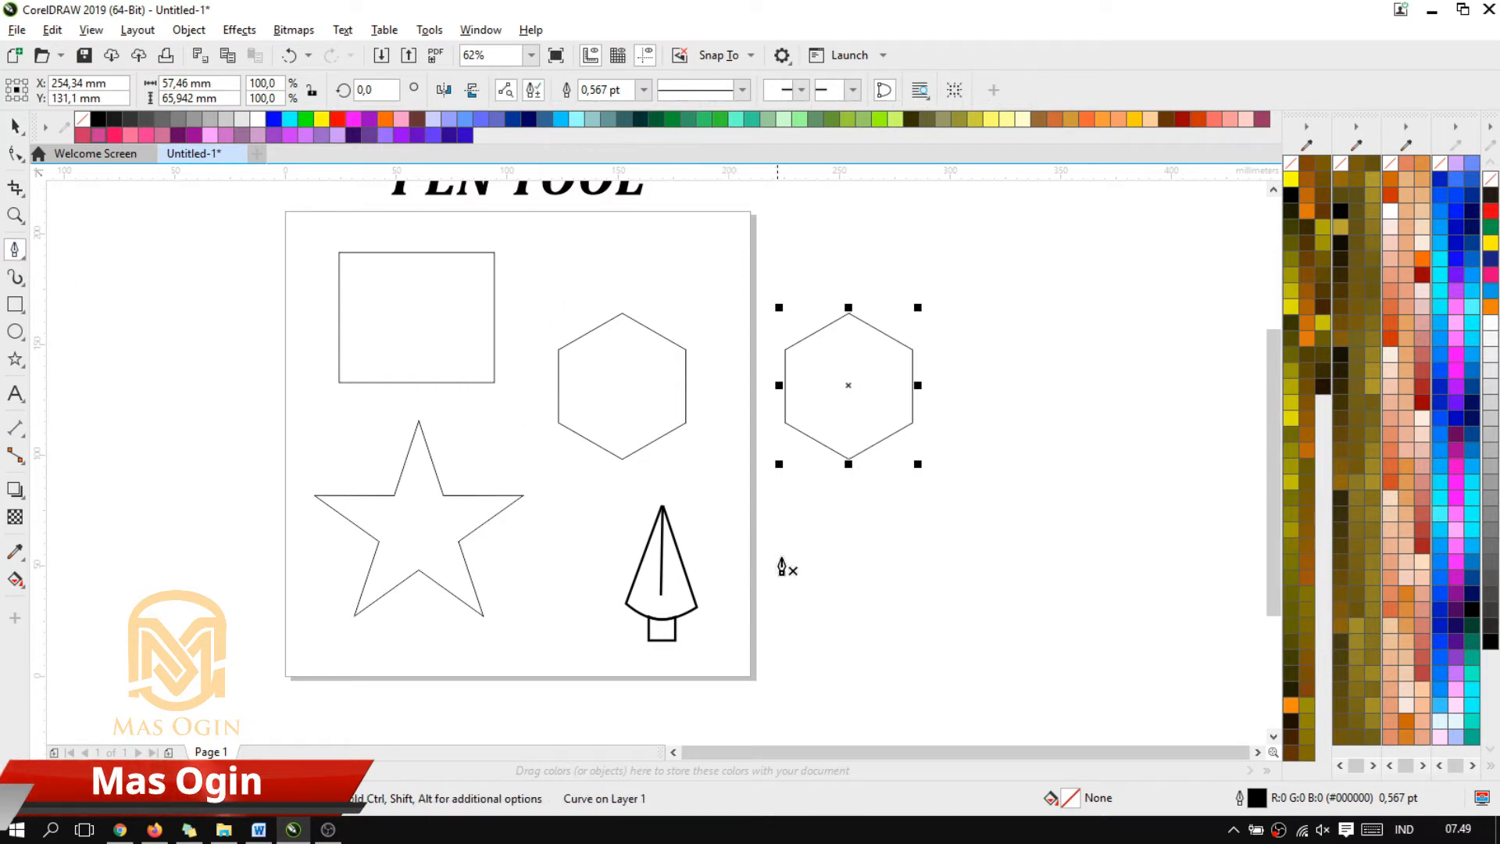
click(798, 586)
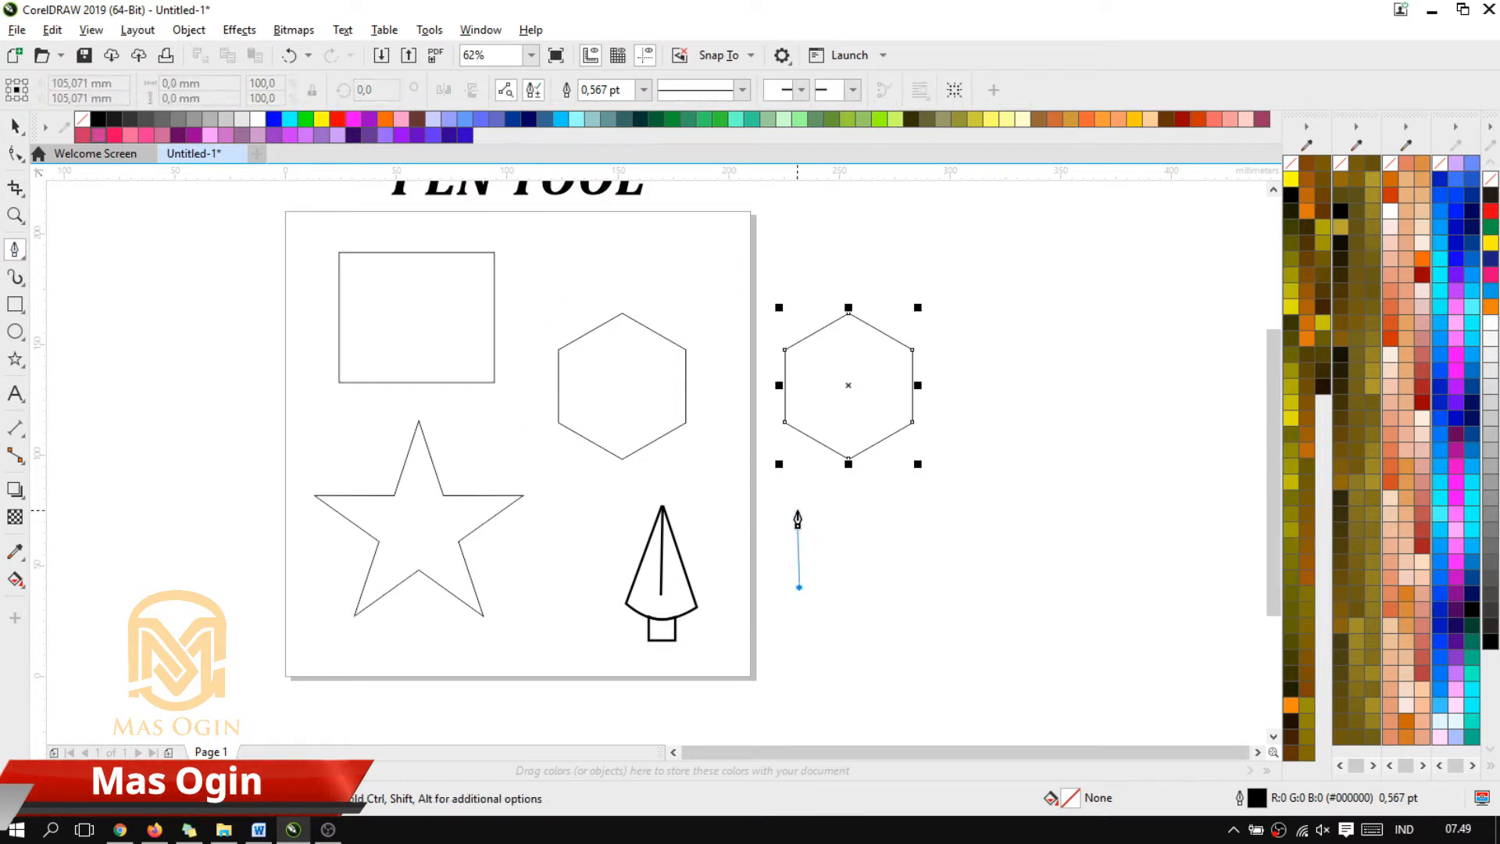
click(801, 519)
click(867, 478)
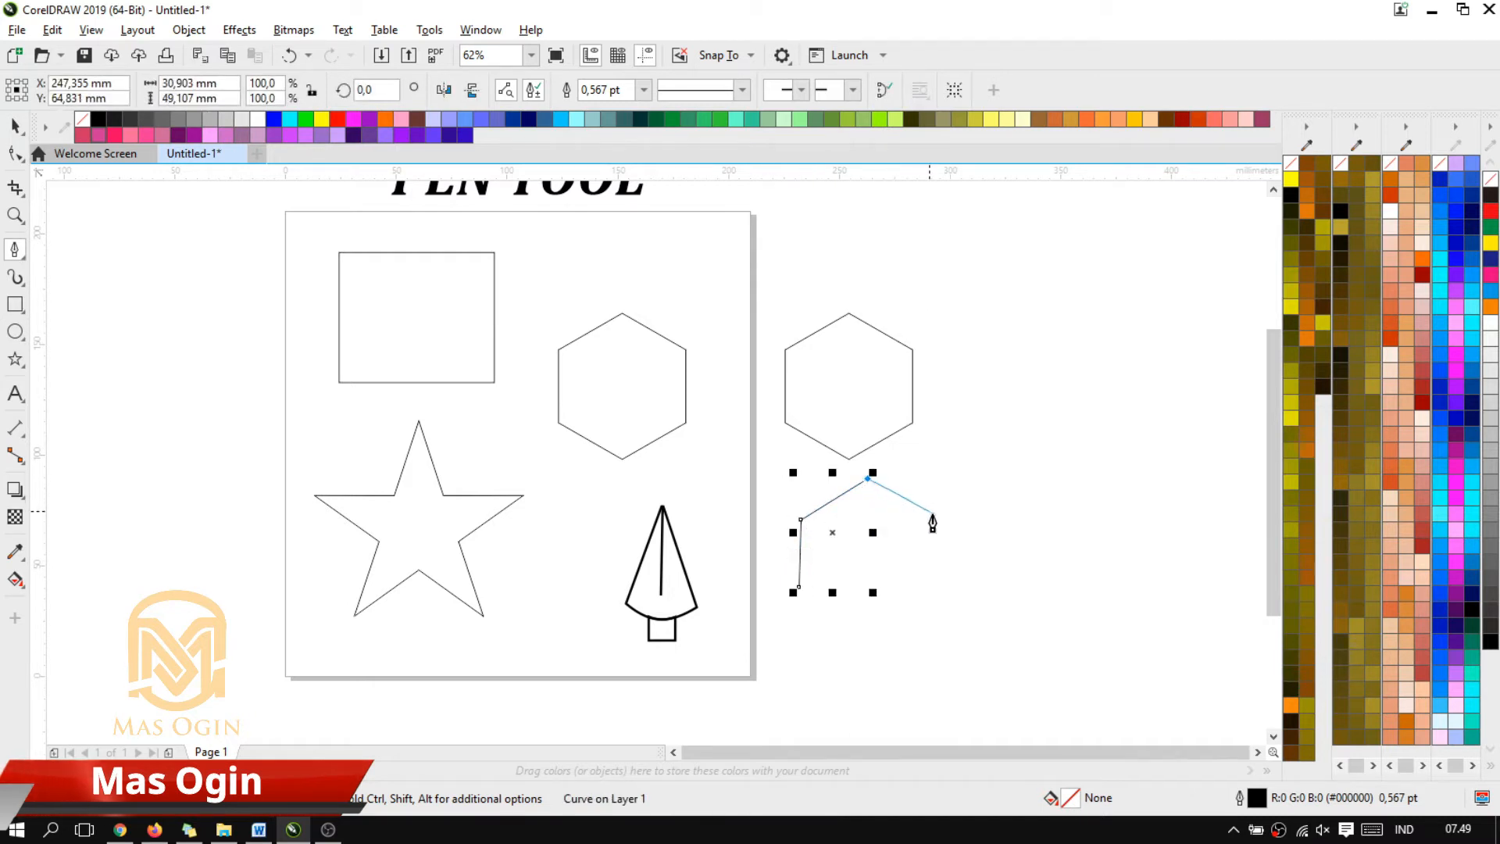
click(937, 518)
click(936, 588)
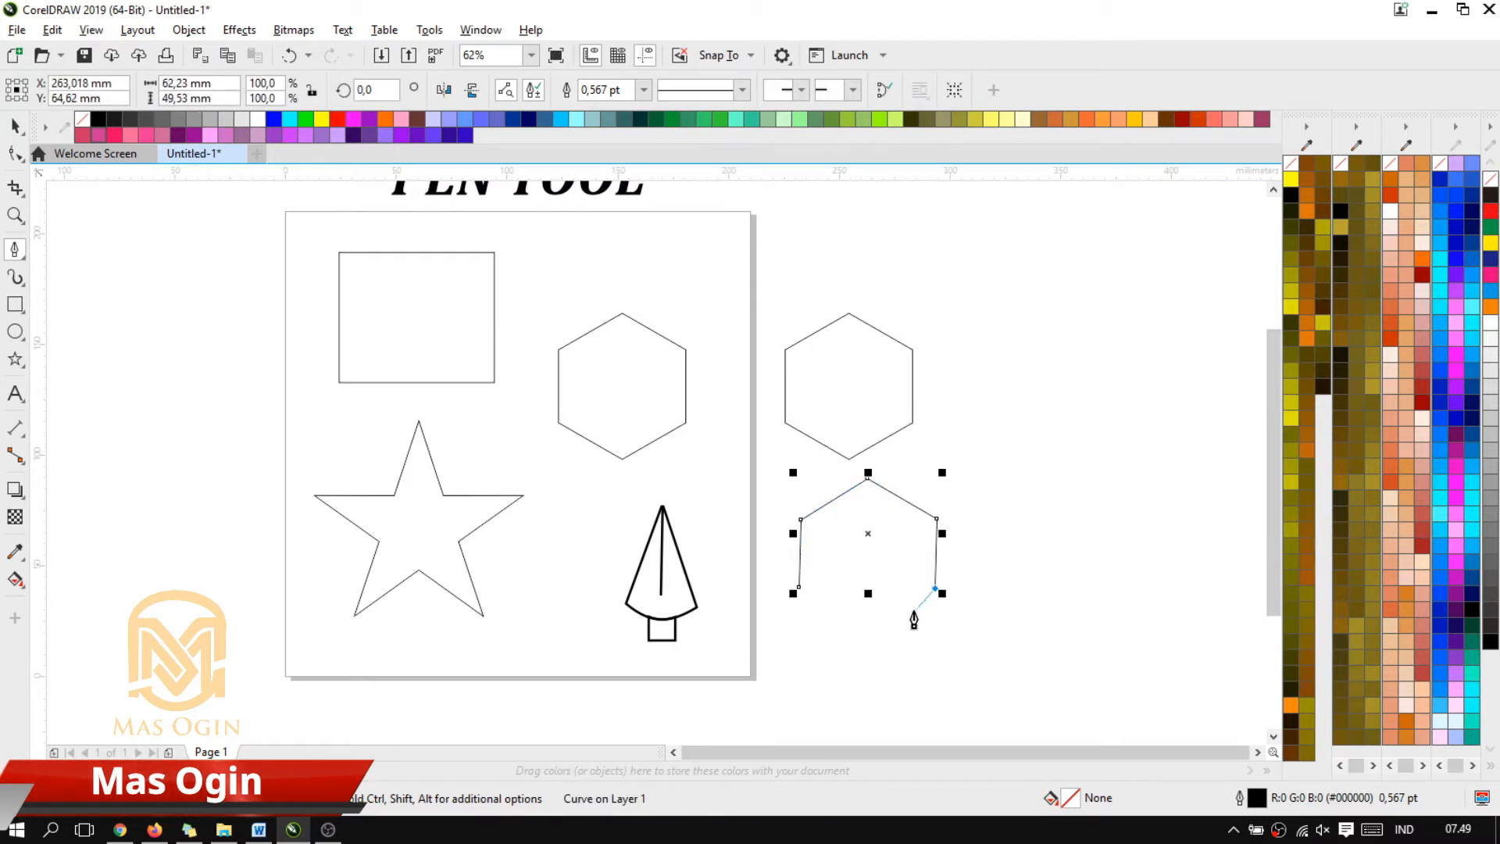
click(868, 626)
click(799, 587)
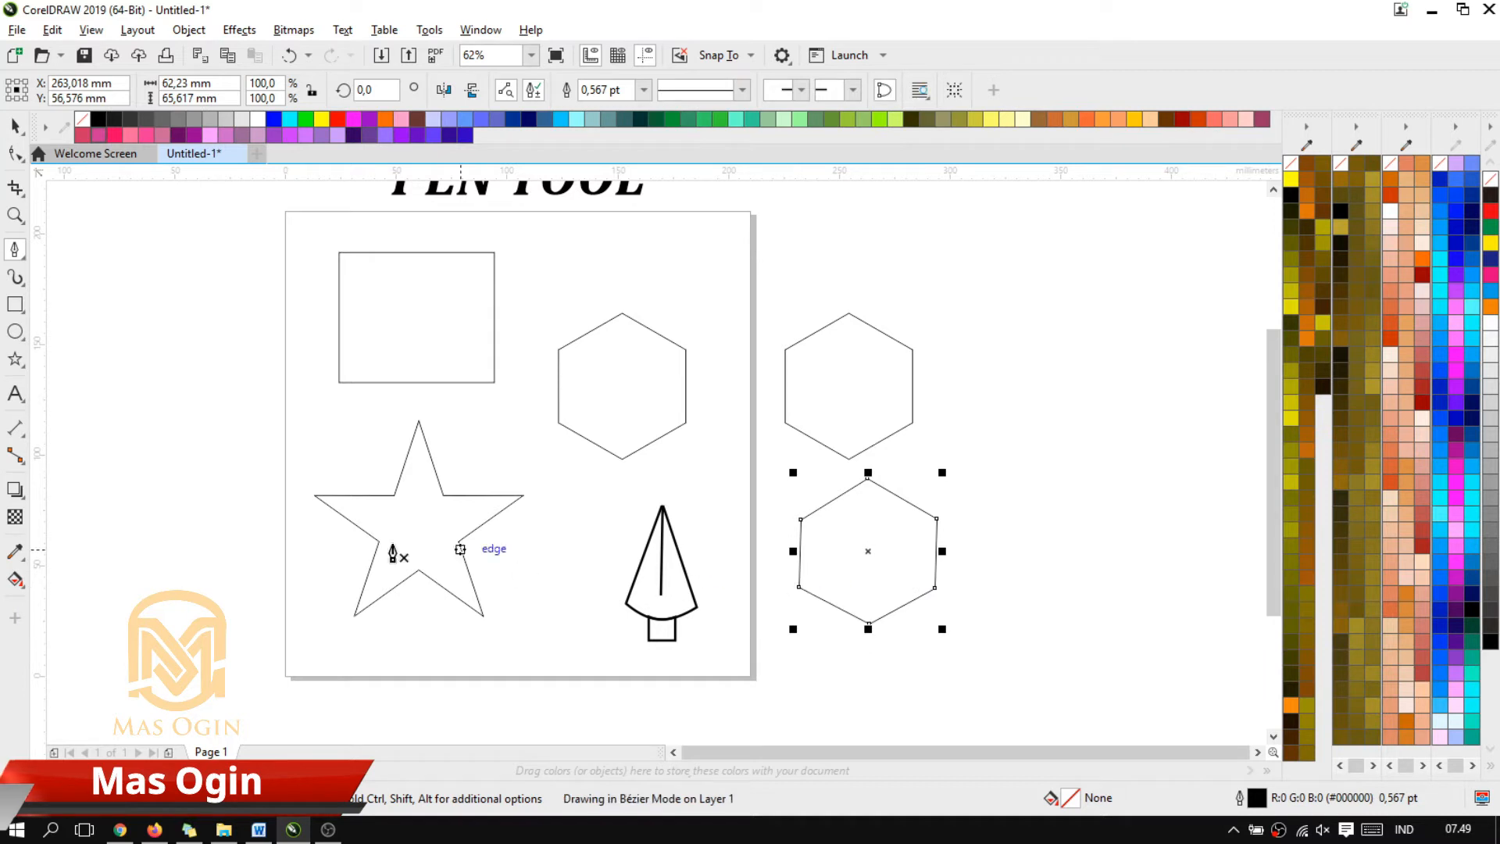
click(15, 125)
click(1110, 683)
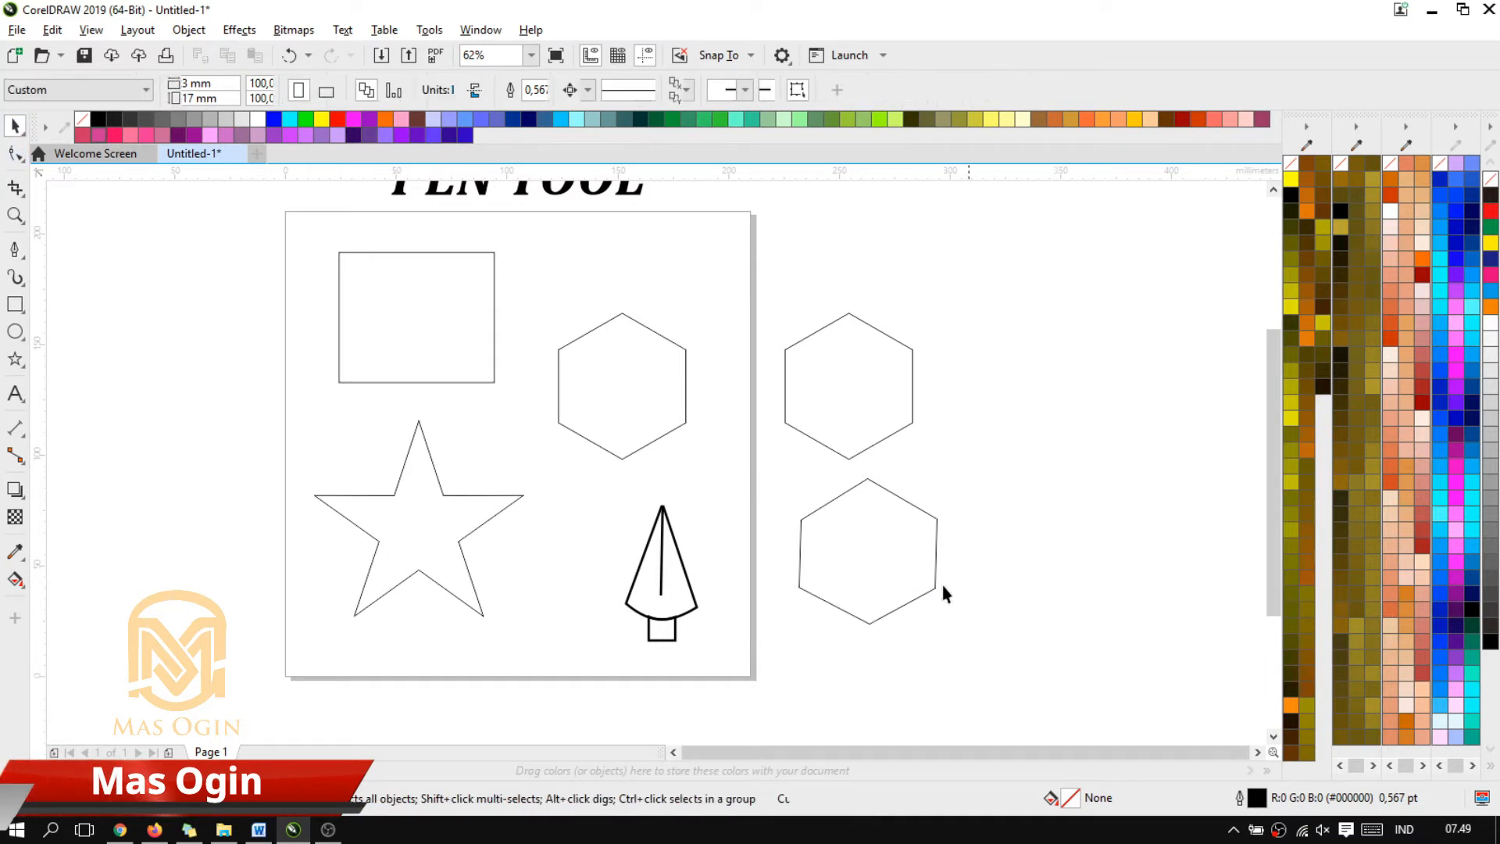
scroll(940, 586, up, 3)
scroll(876, 556, down, 3)
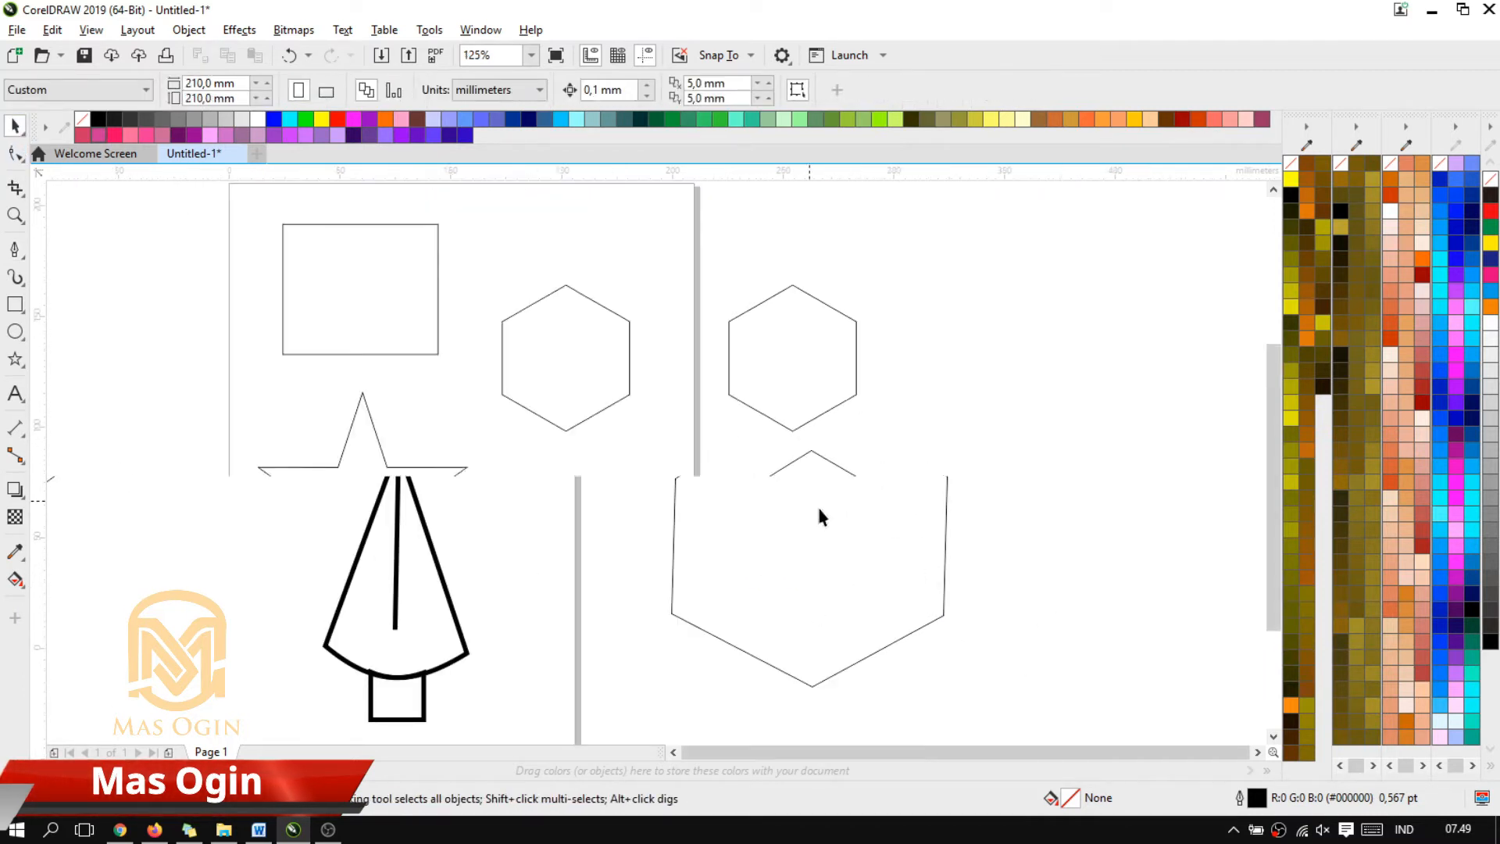
click(848, 561)
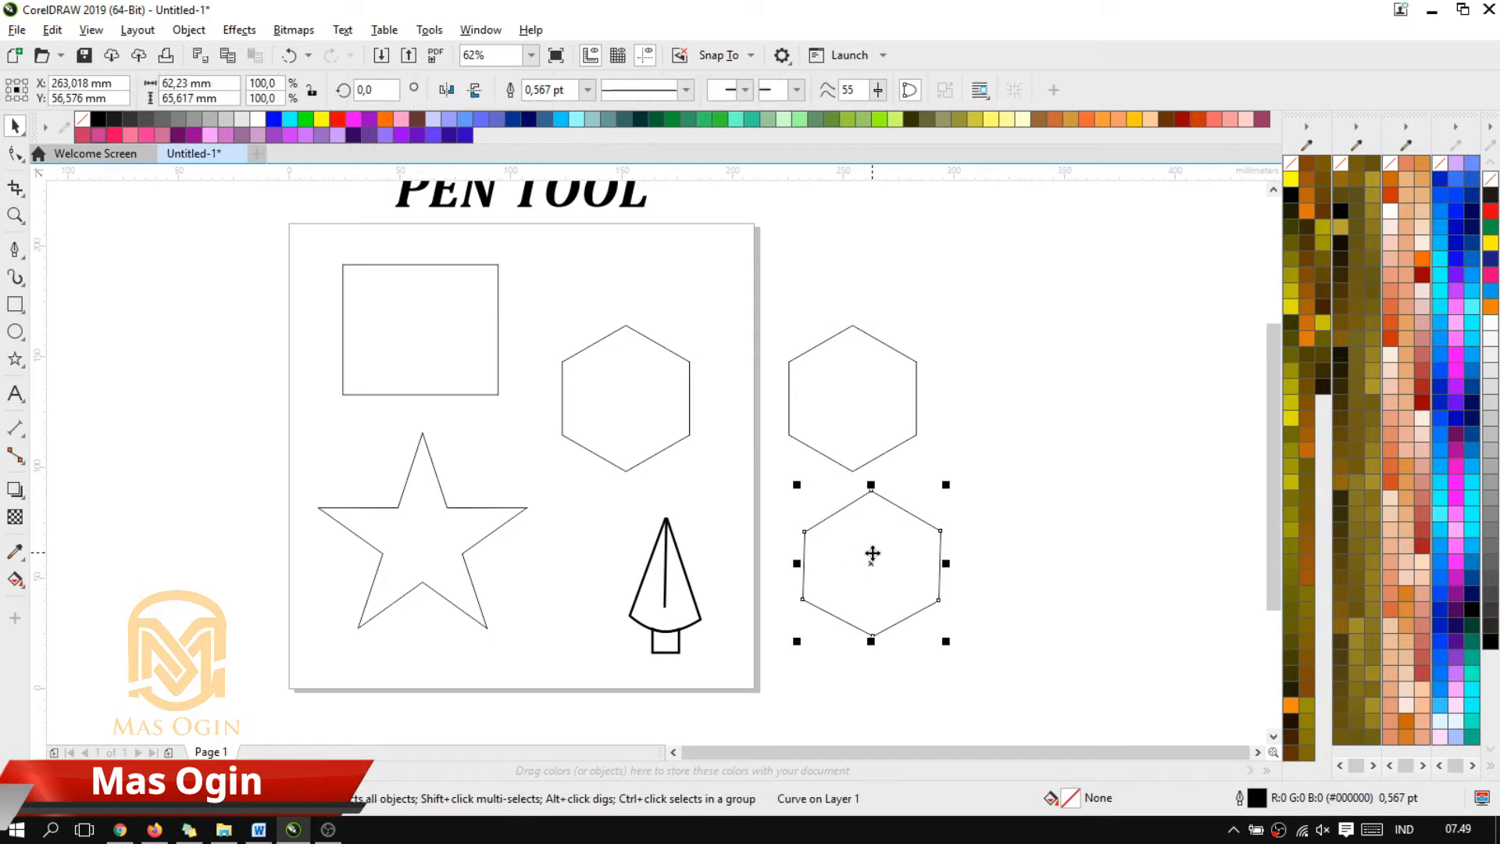
key(Delete)
Delete the original hexagon on the page and move the traced hexagon horizontally into its place
click(649, 399)
key(Delete)
click(855, 416)
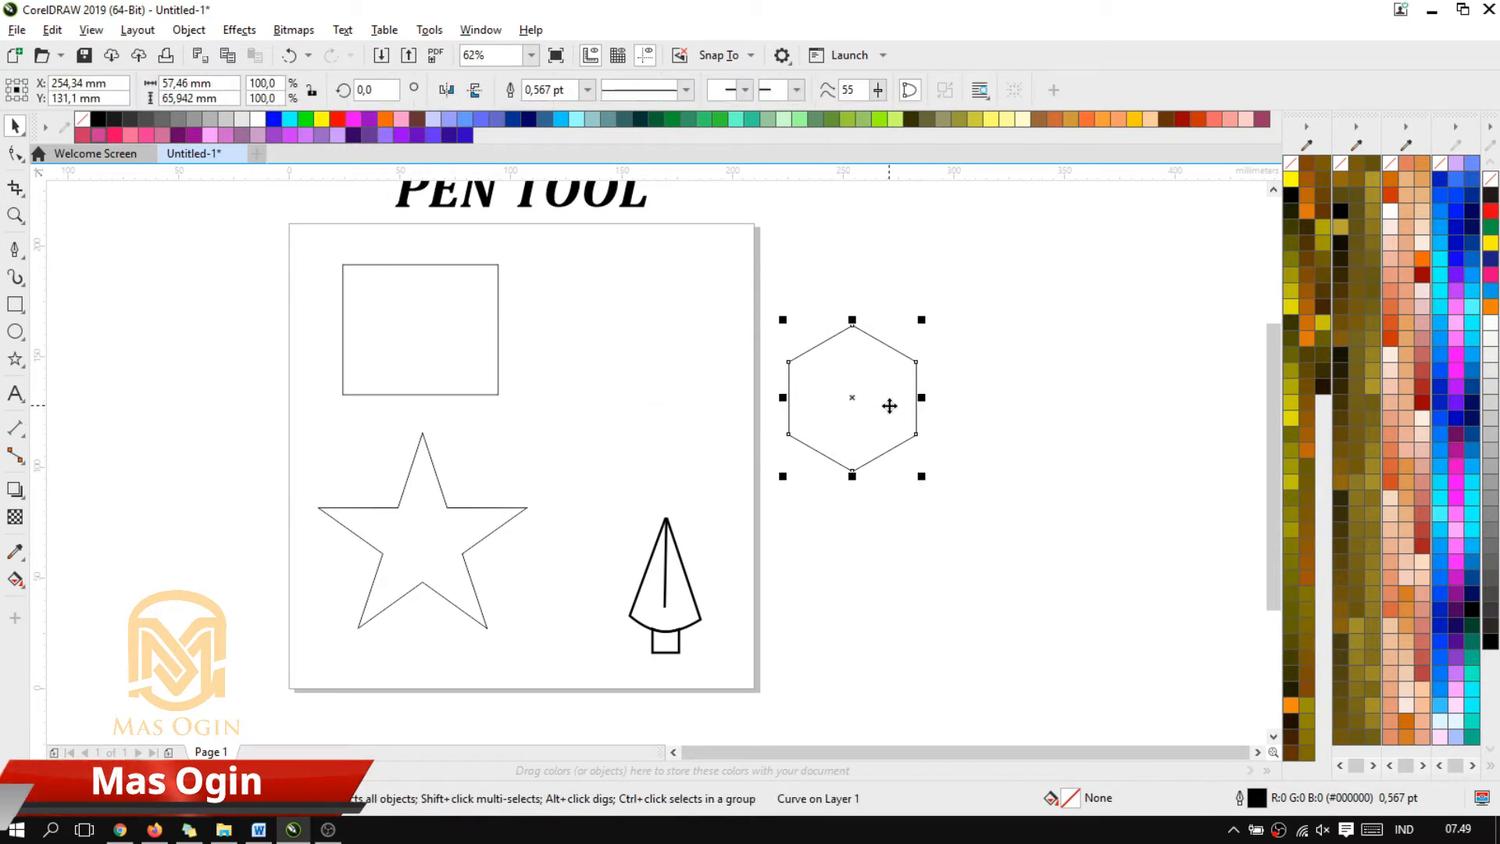
drag(890, 406, 661, 404)
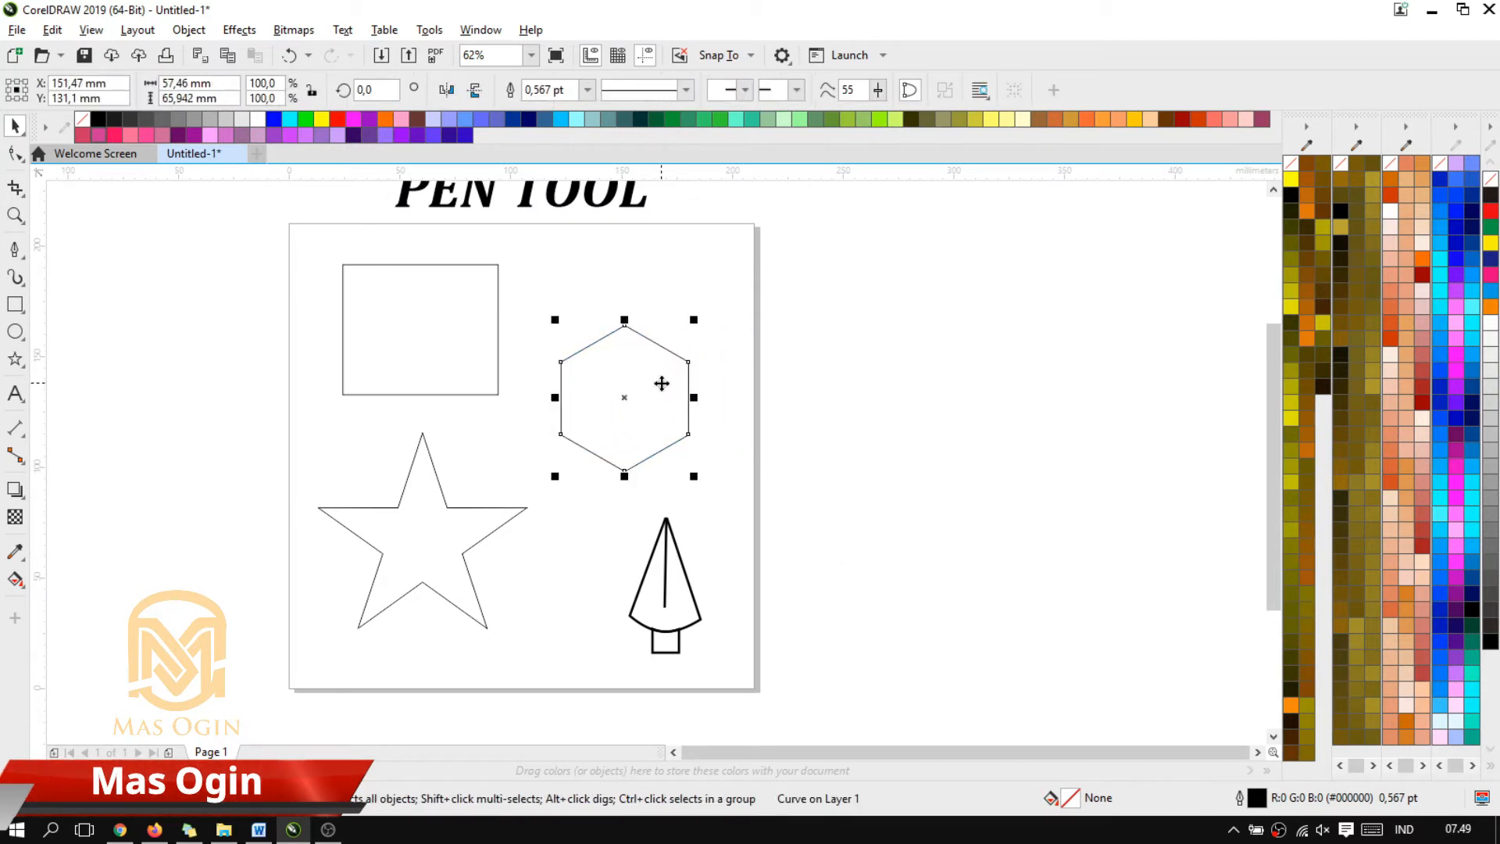
Trace the star on the page with the Pen tool, snapping to each of its ten corners and closing the path
scroll(428, 541, down, 1)
scroll(367, 521, up, 1)
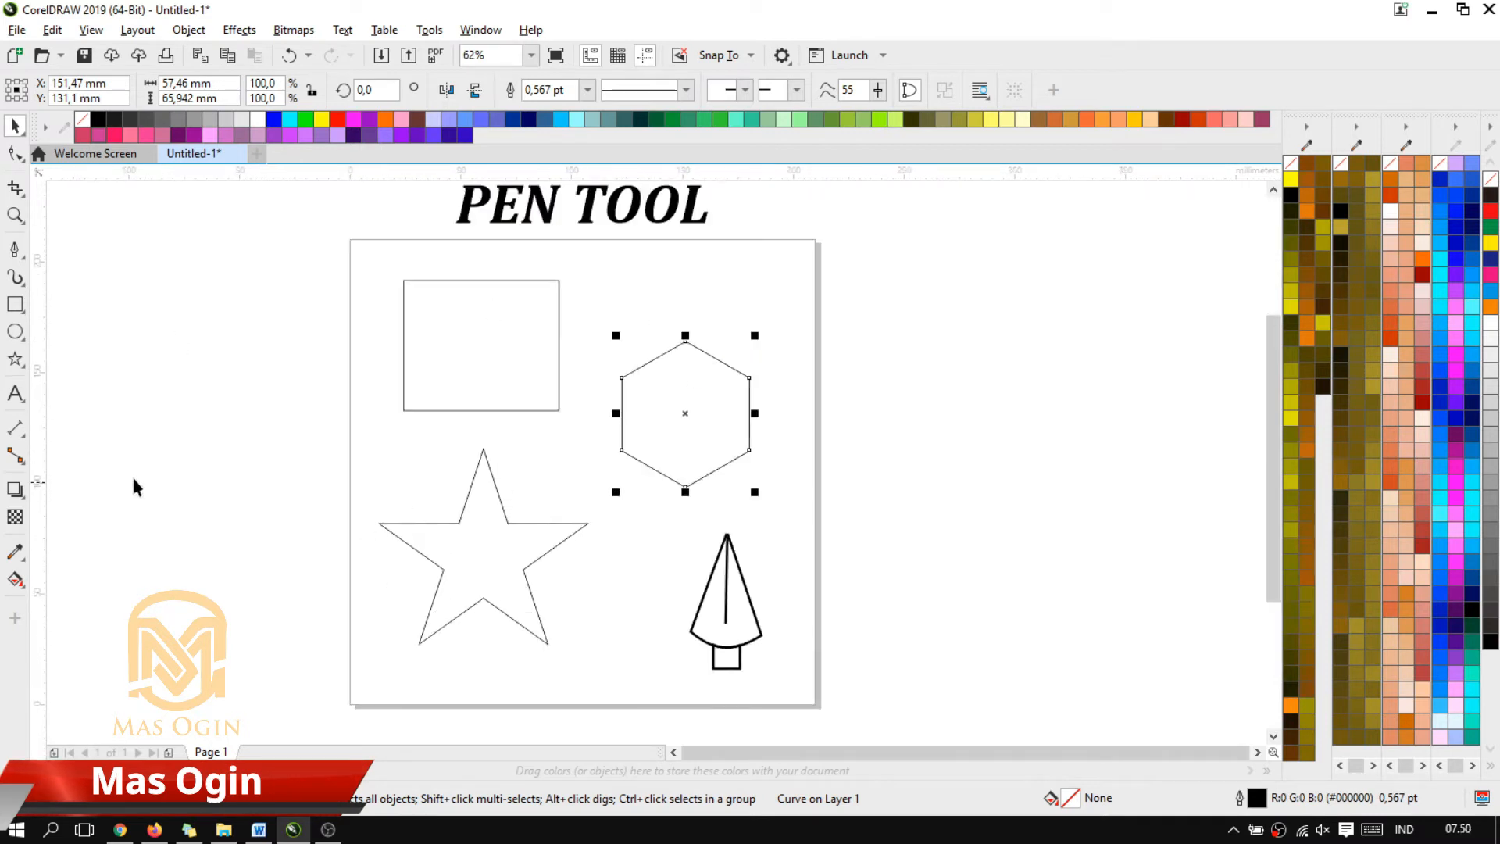
click(15, 252)
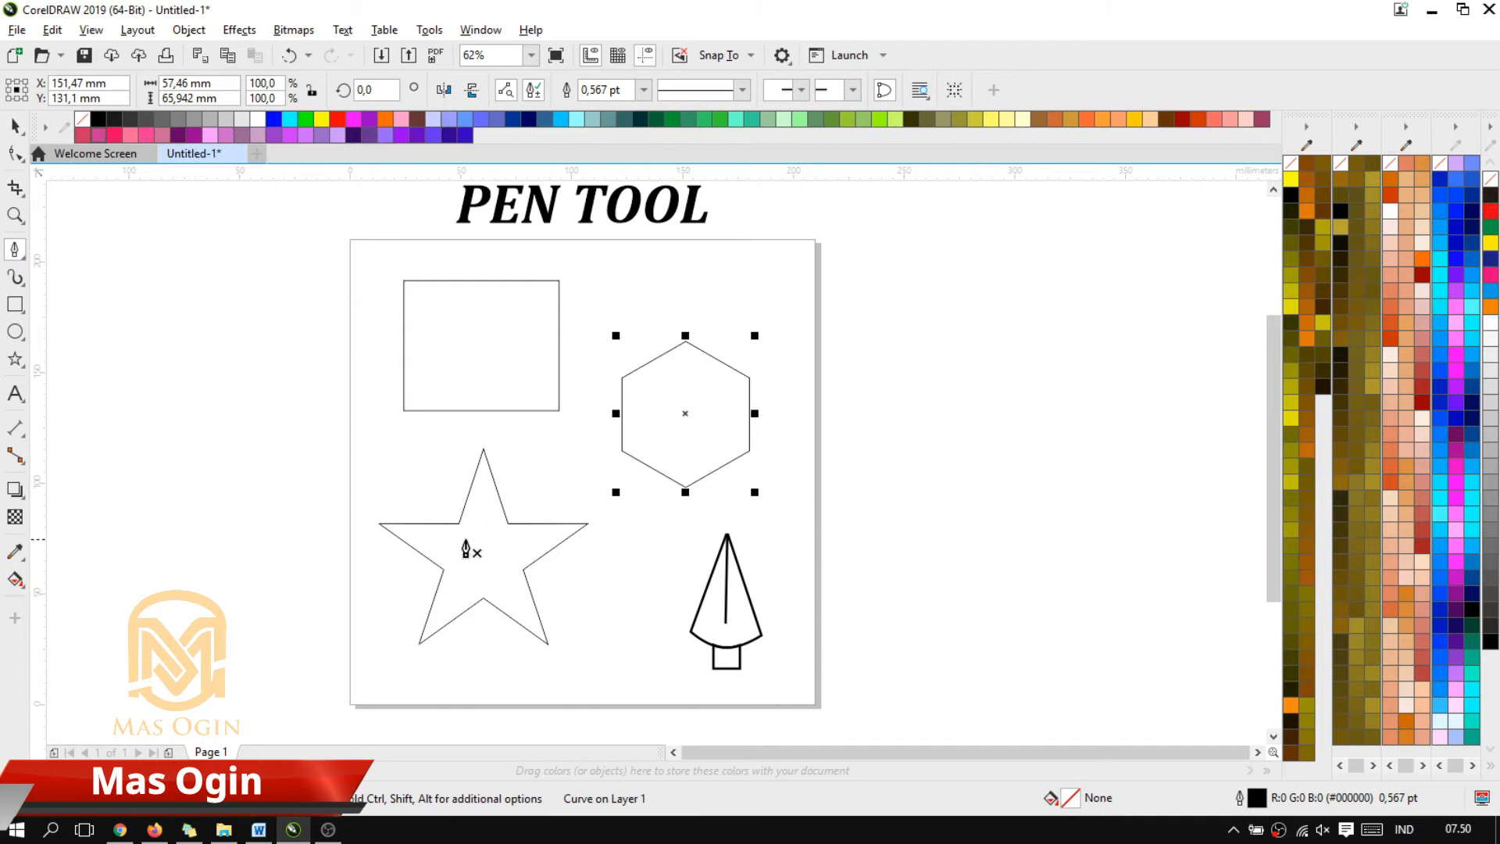
scroll(477, 501, up, 1)
scroll(466, 518, down, 1)
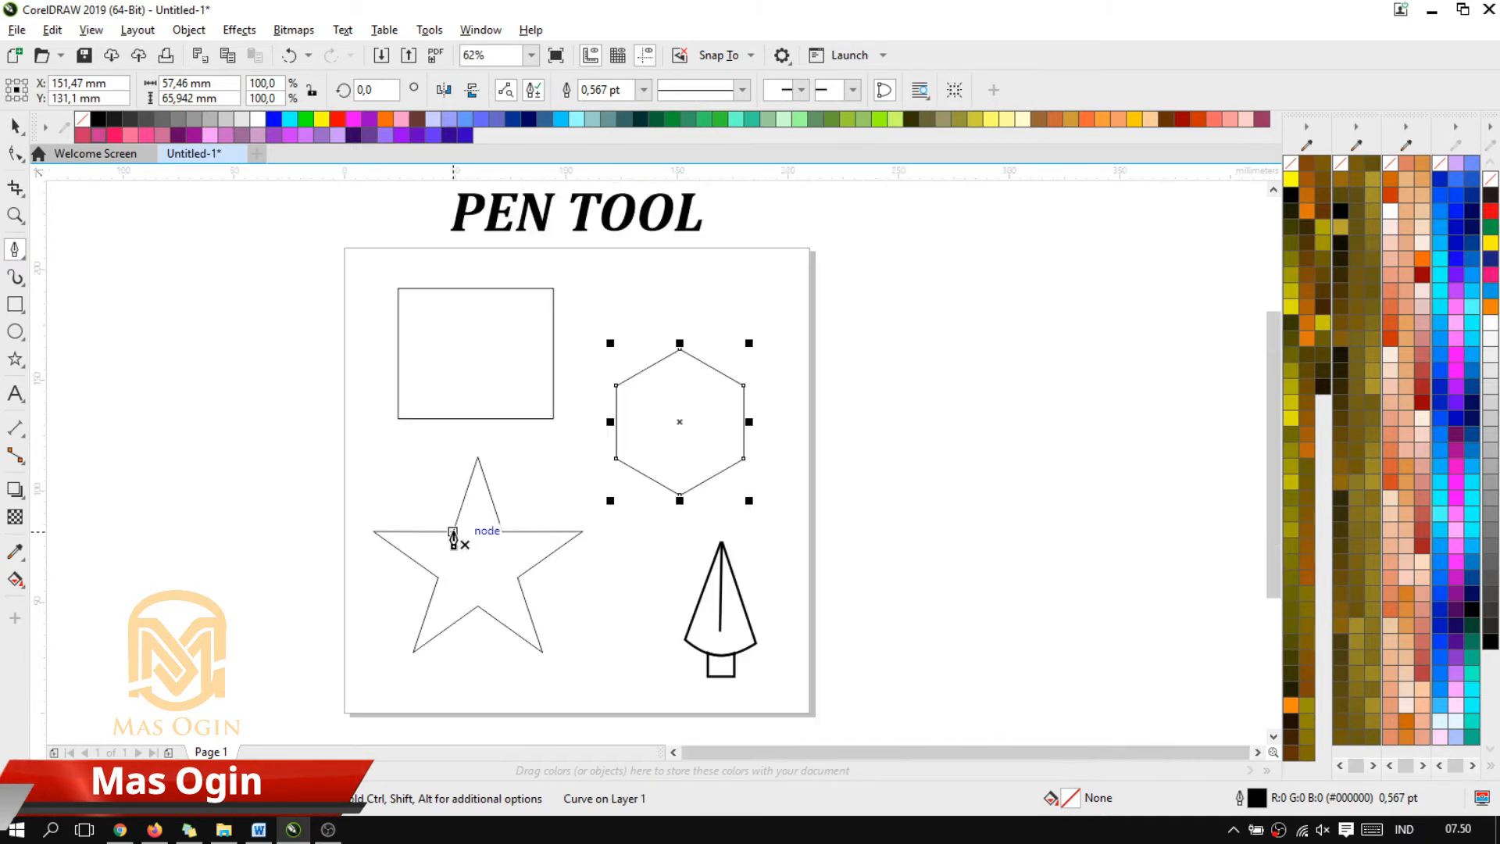
click(453, 532)
click(477, 457)
click(502, 532)
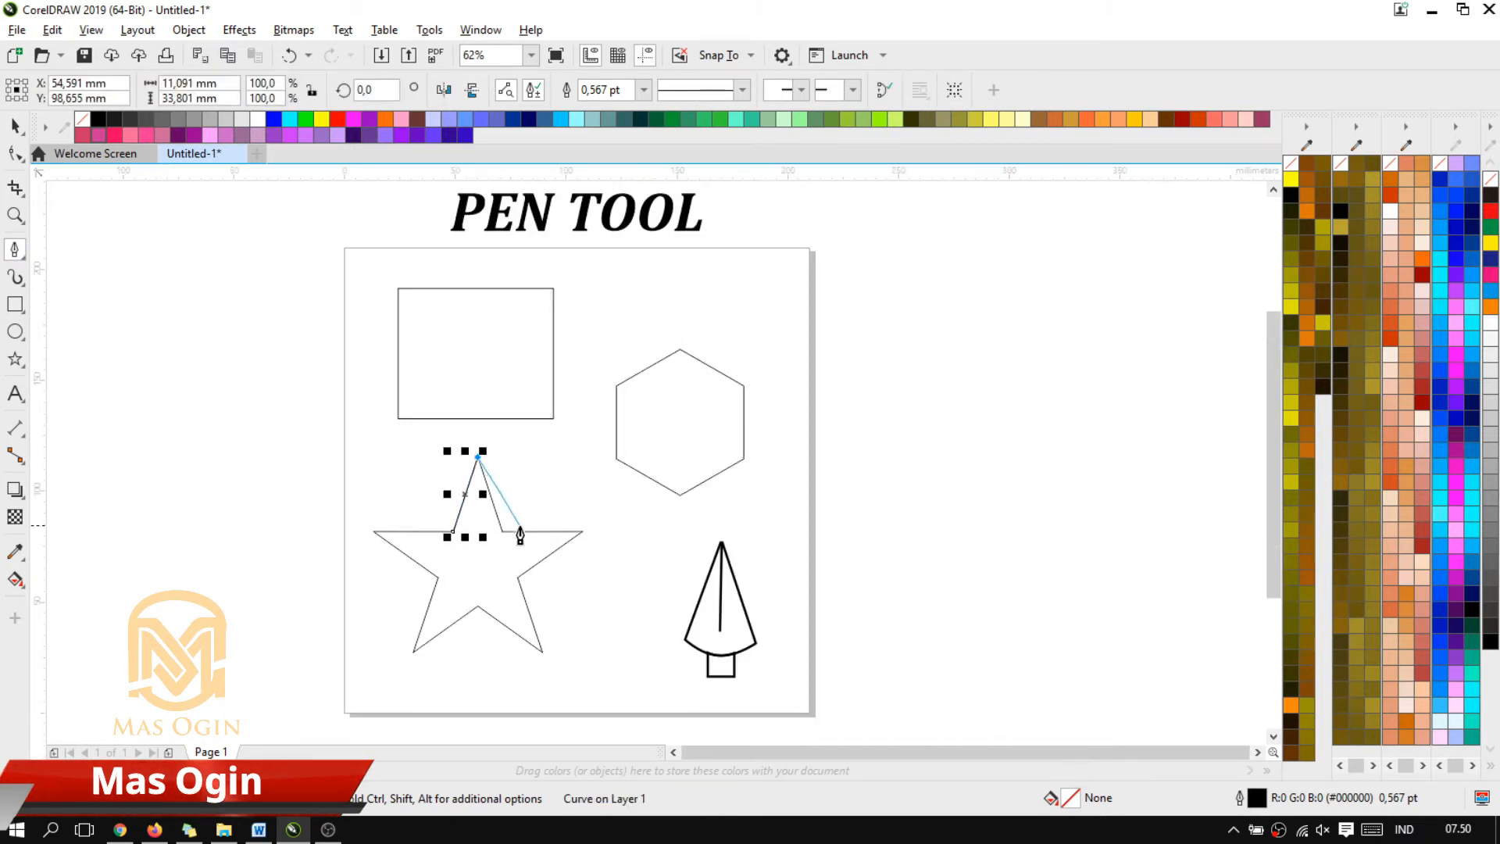
click(583, 532)
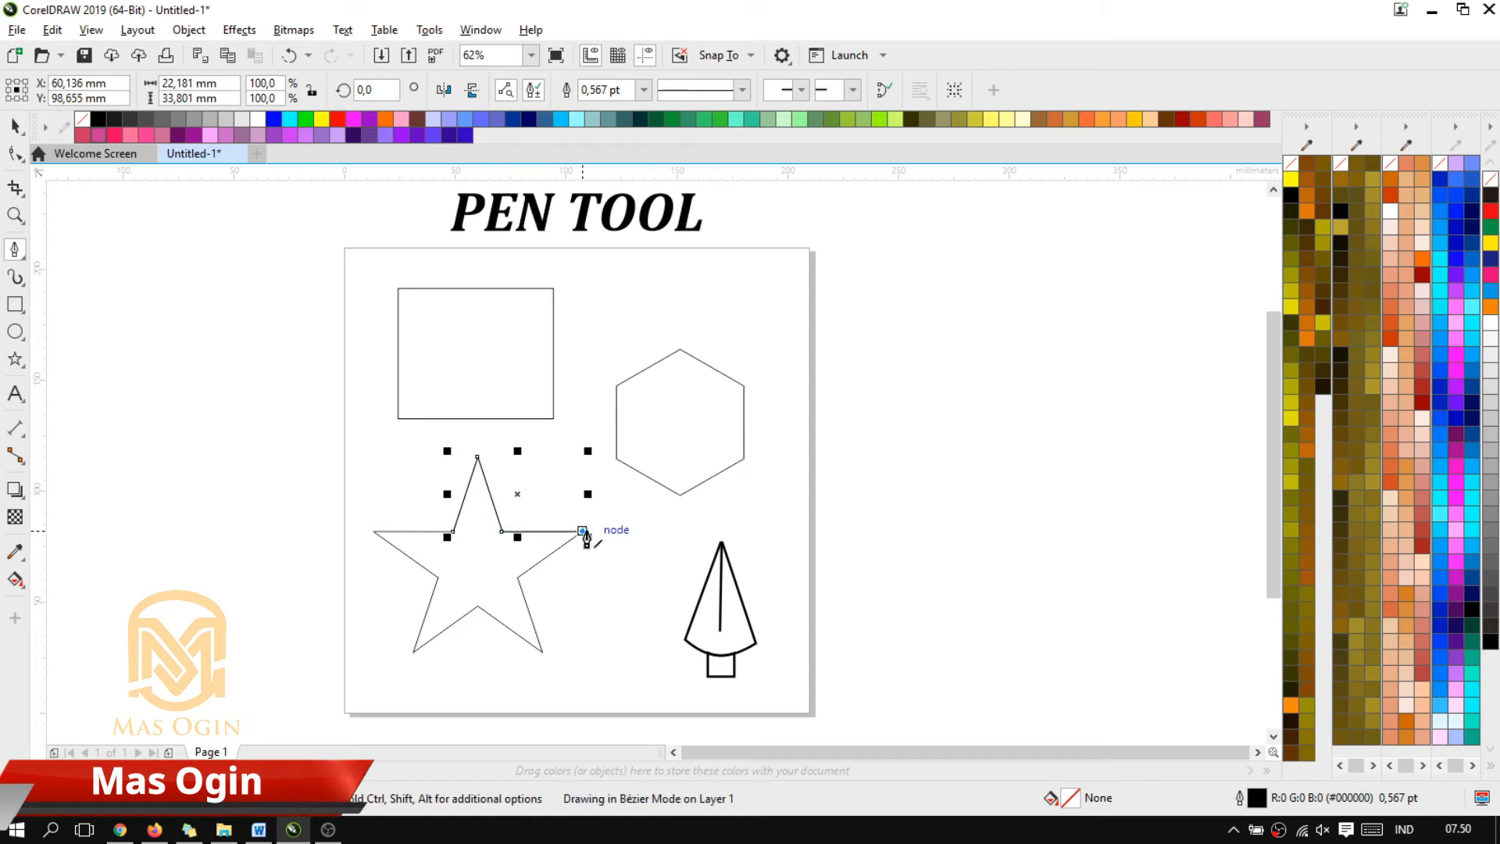
click(518, 579)
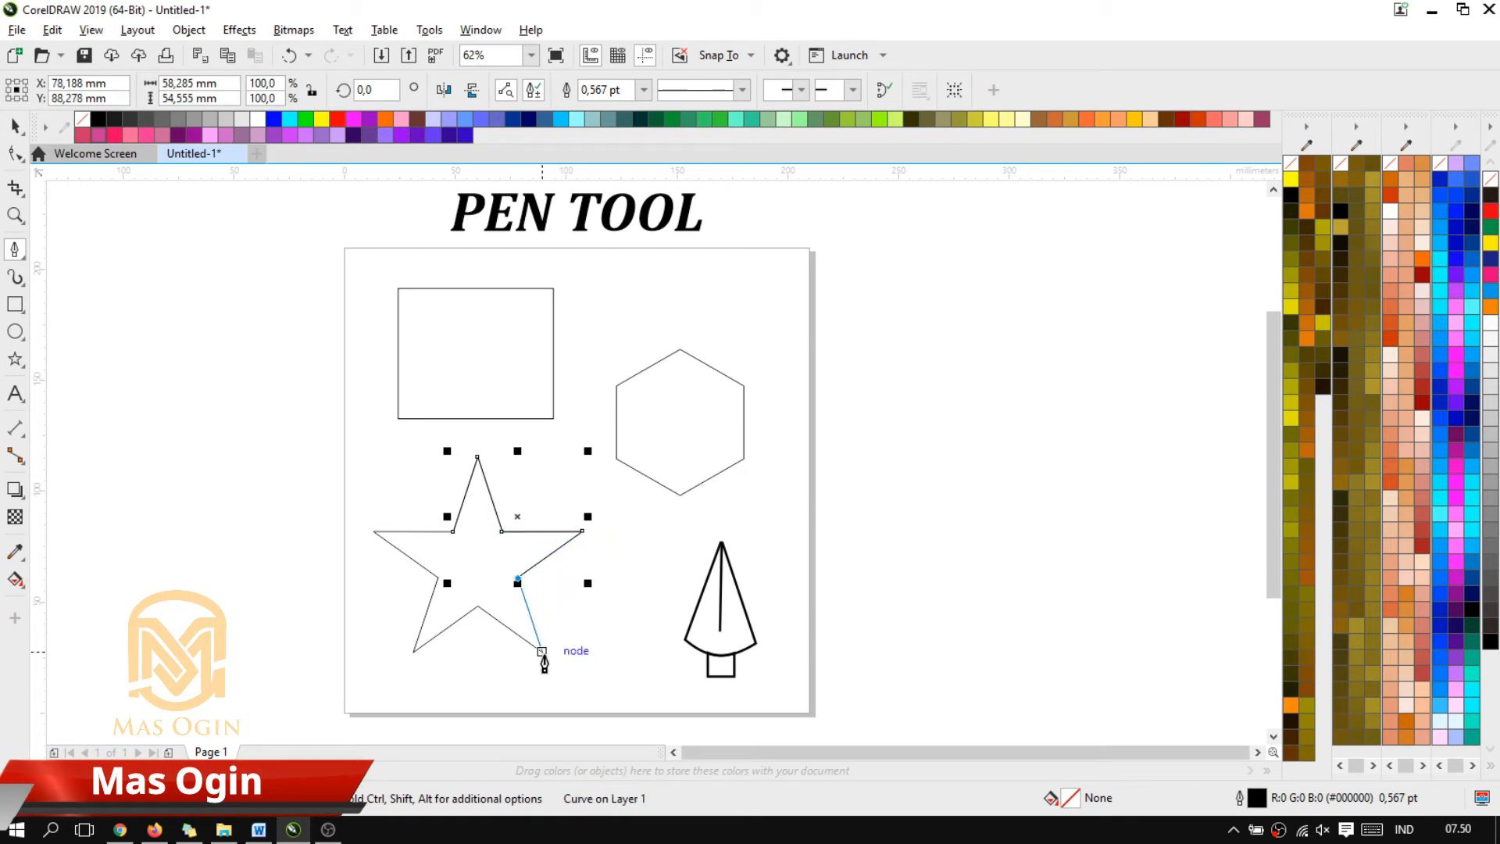
click(544, 653)
click(478, 606)
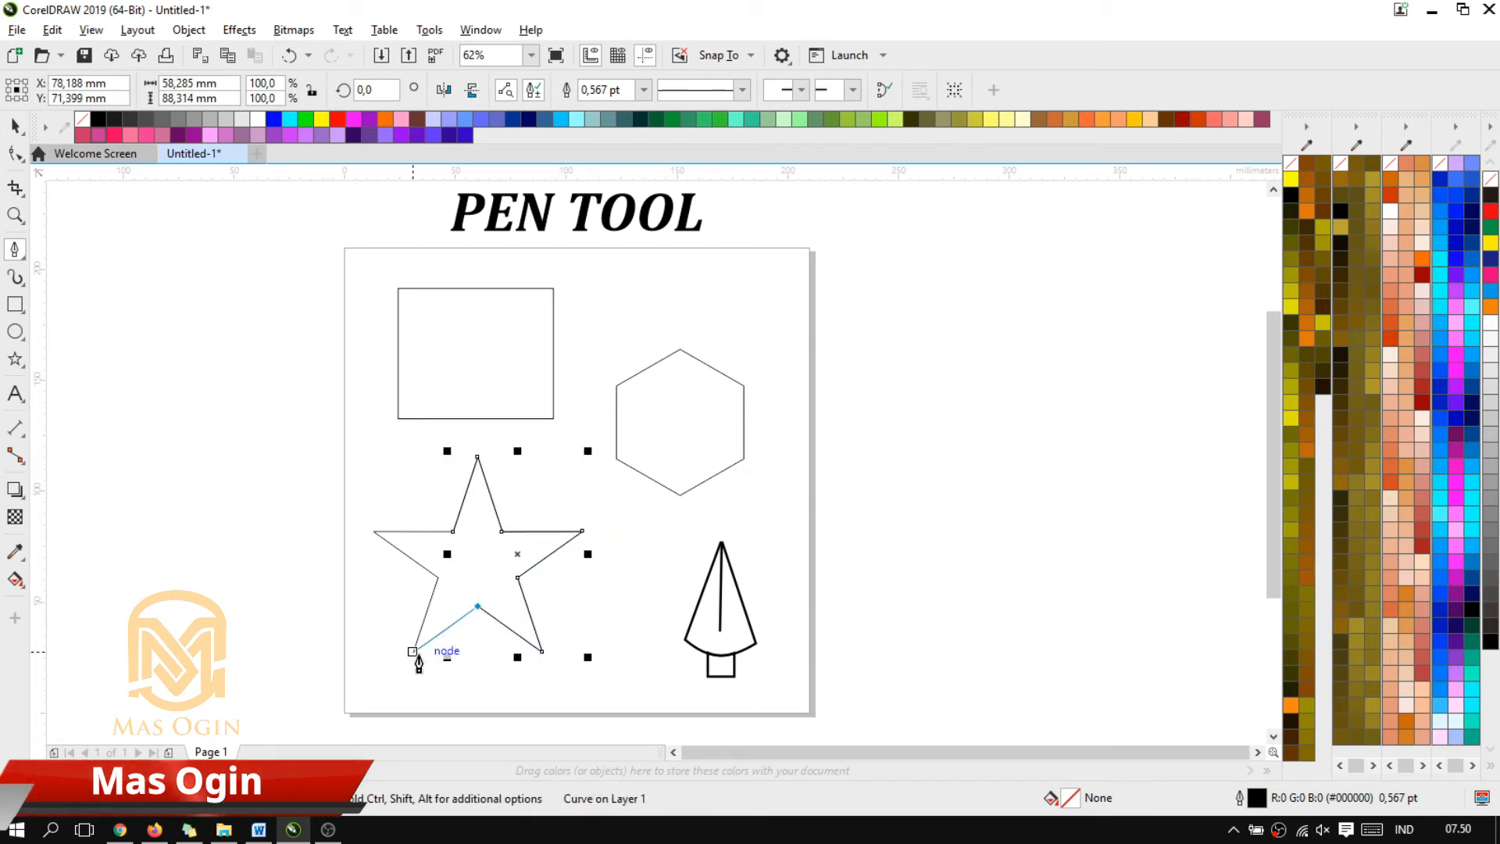
click(413, 652)
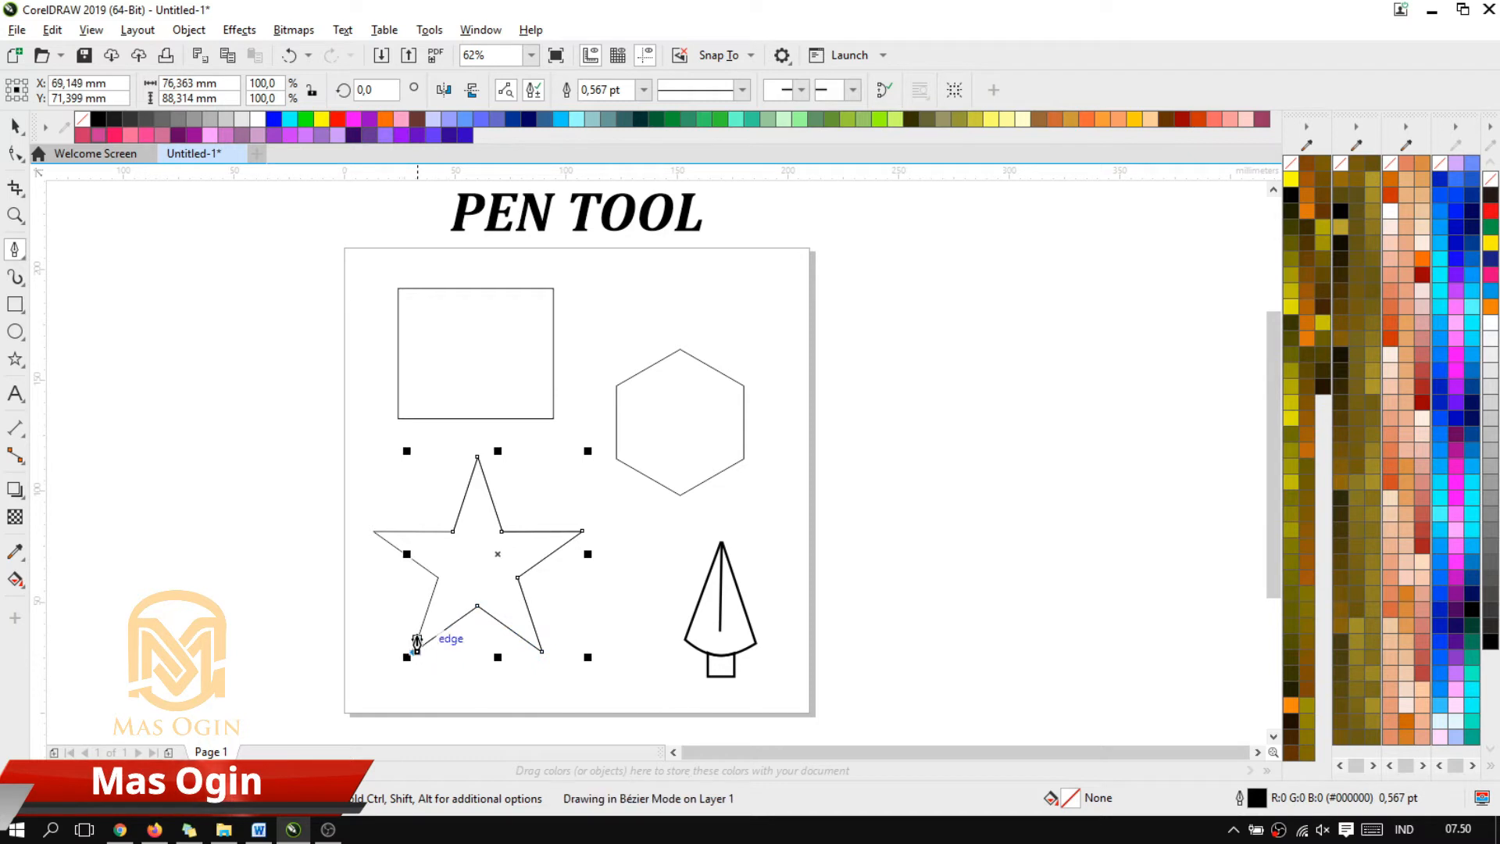
click(439, 580)
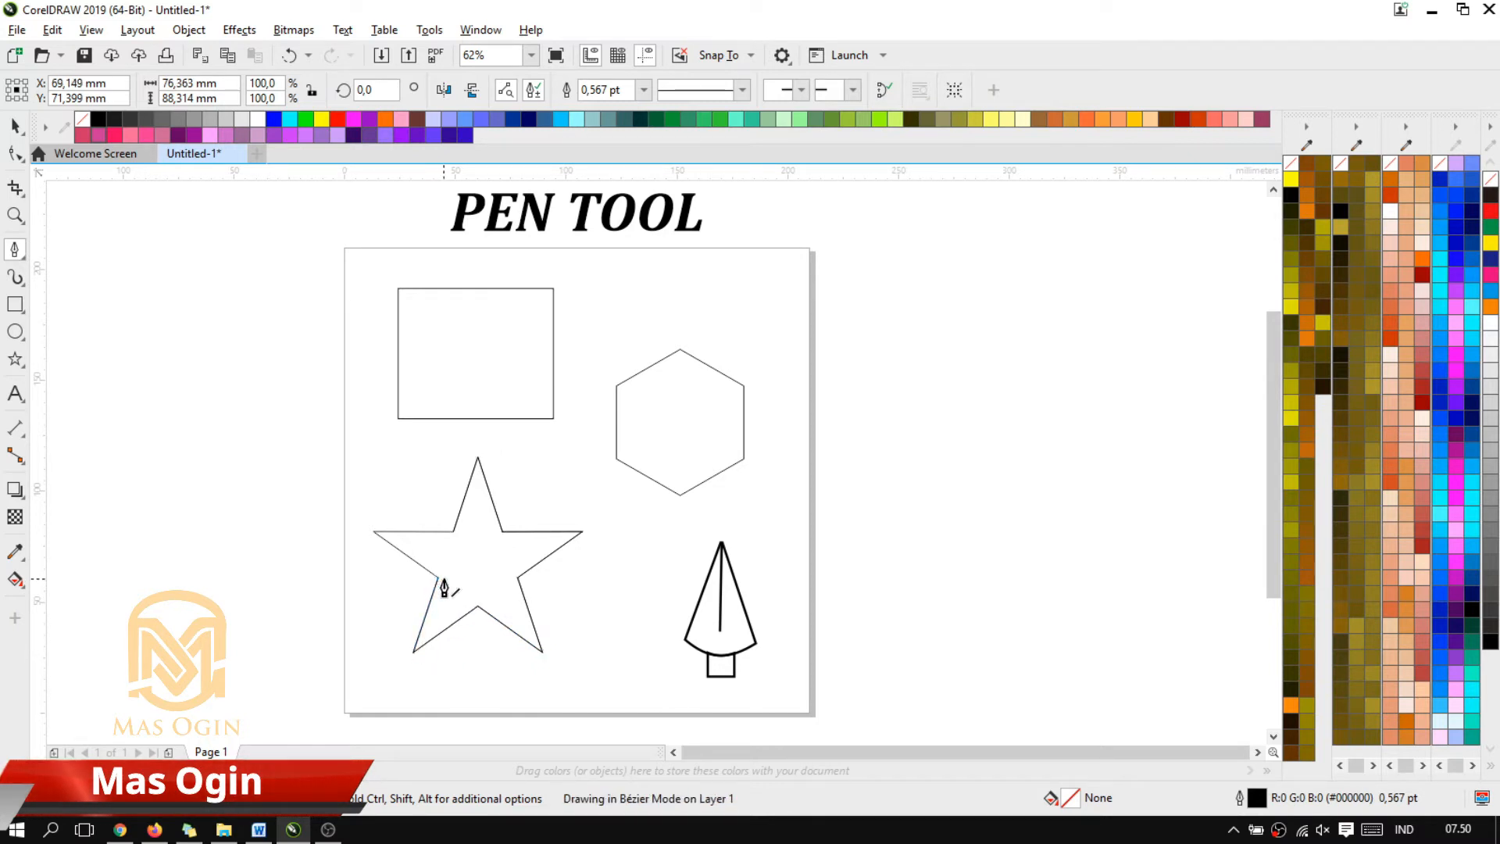
click(374, 533)
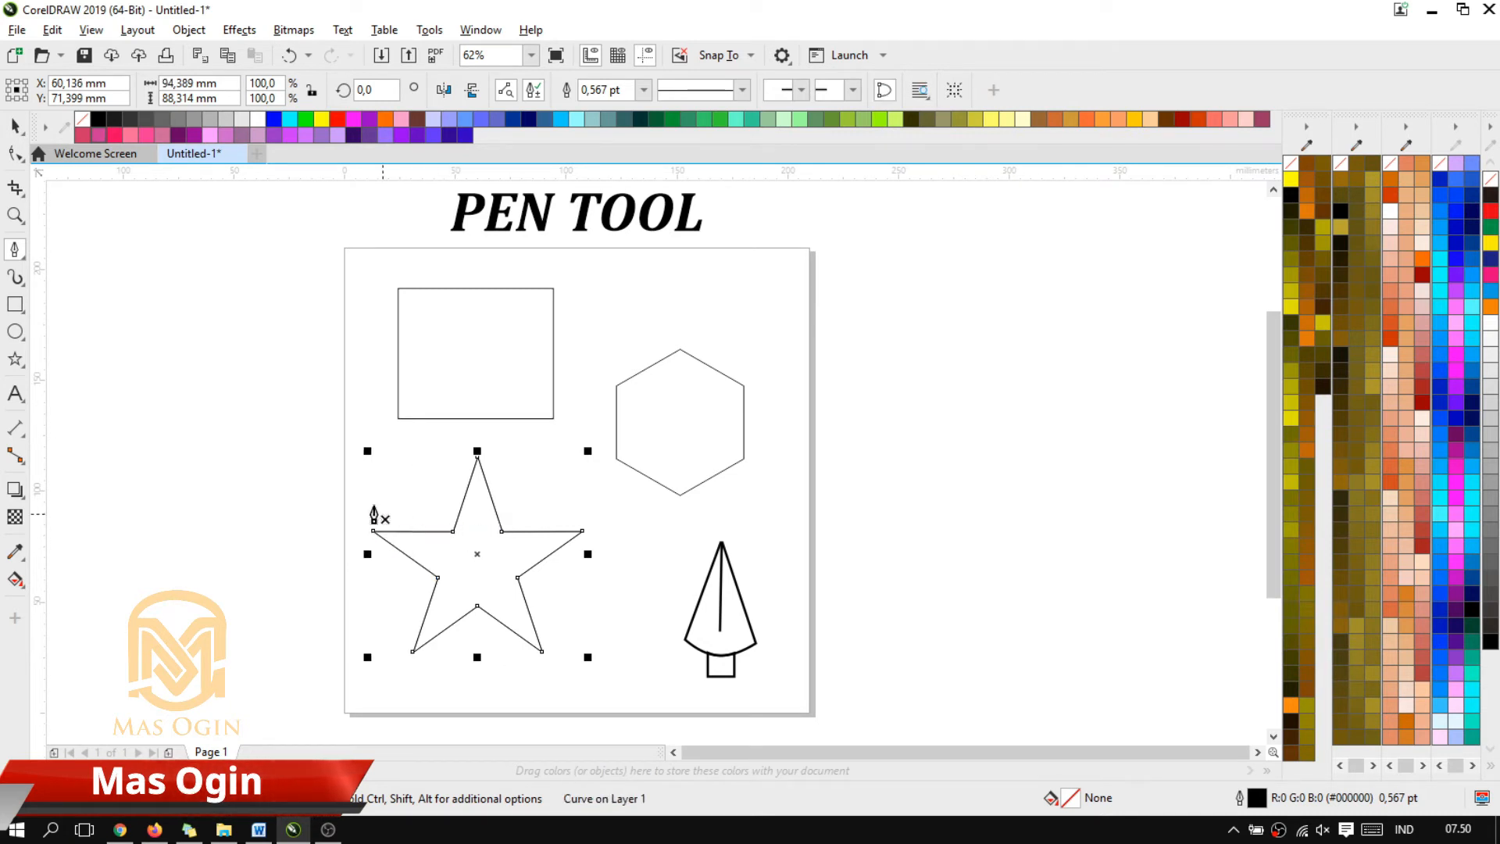
Move the traced star horizontally off the page to the empty area on its left
click(11, 129)
drag(480, 551, 226, 522)
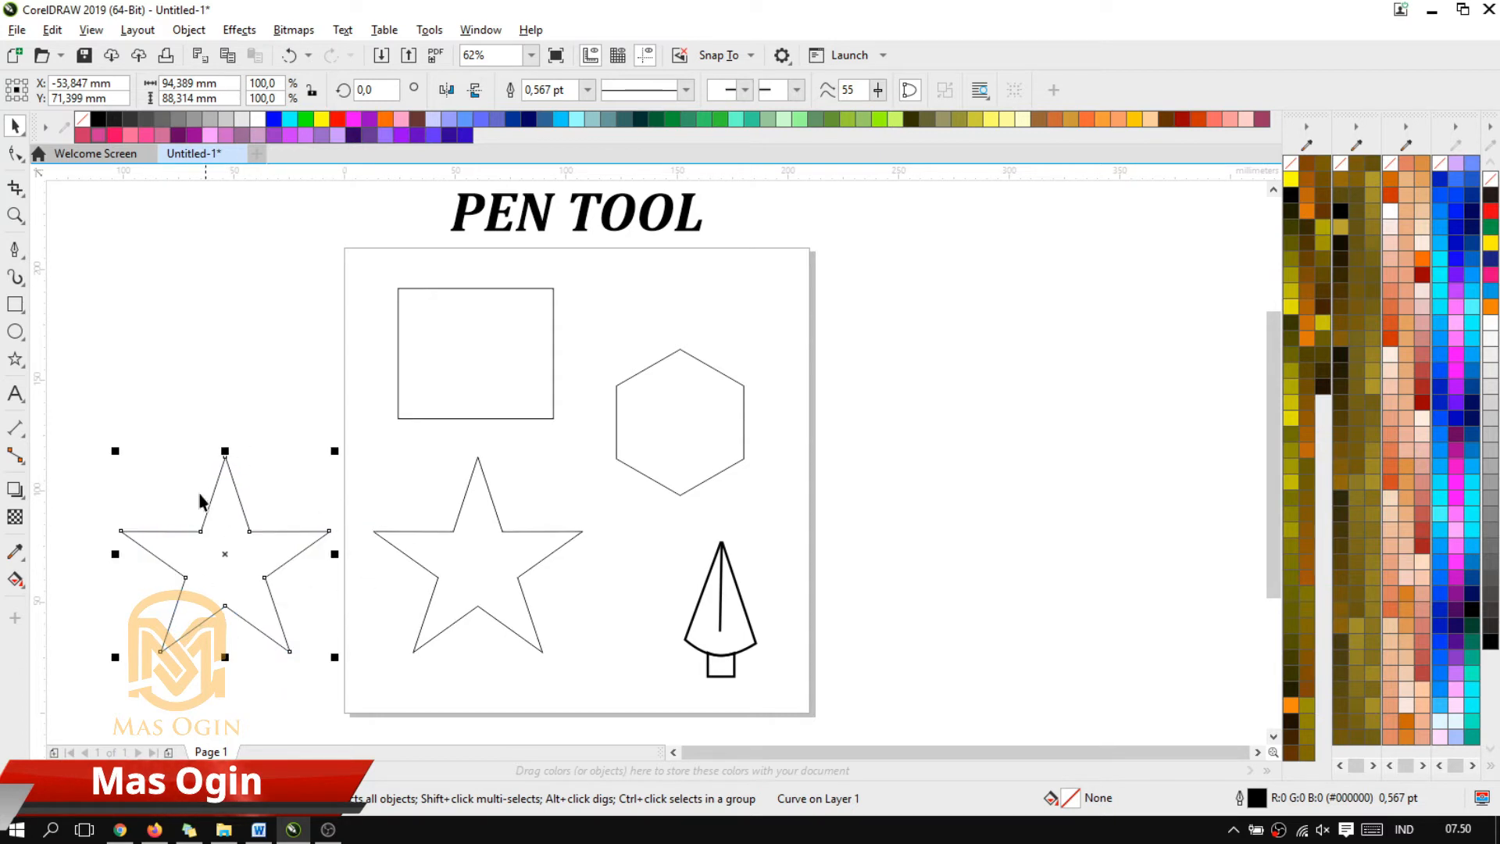
click(436, 538)
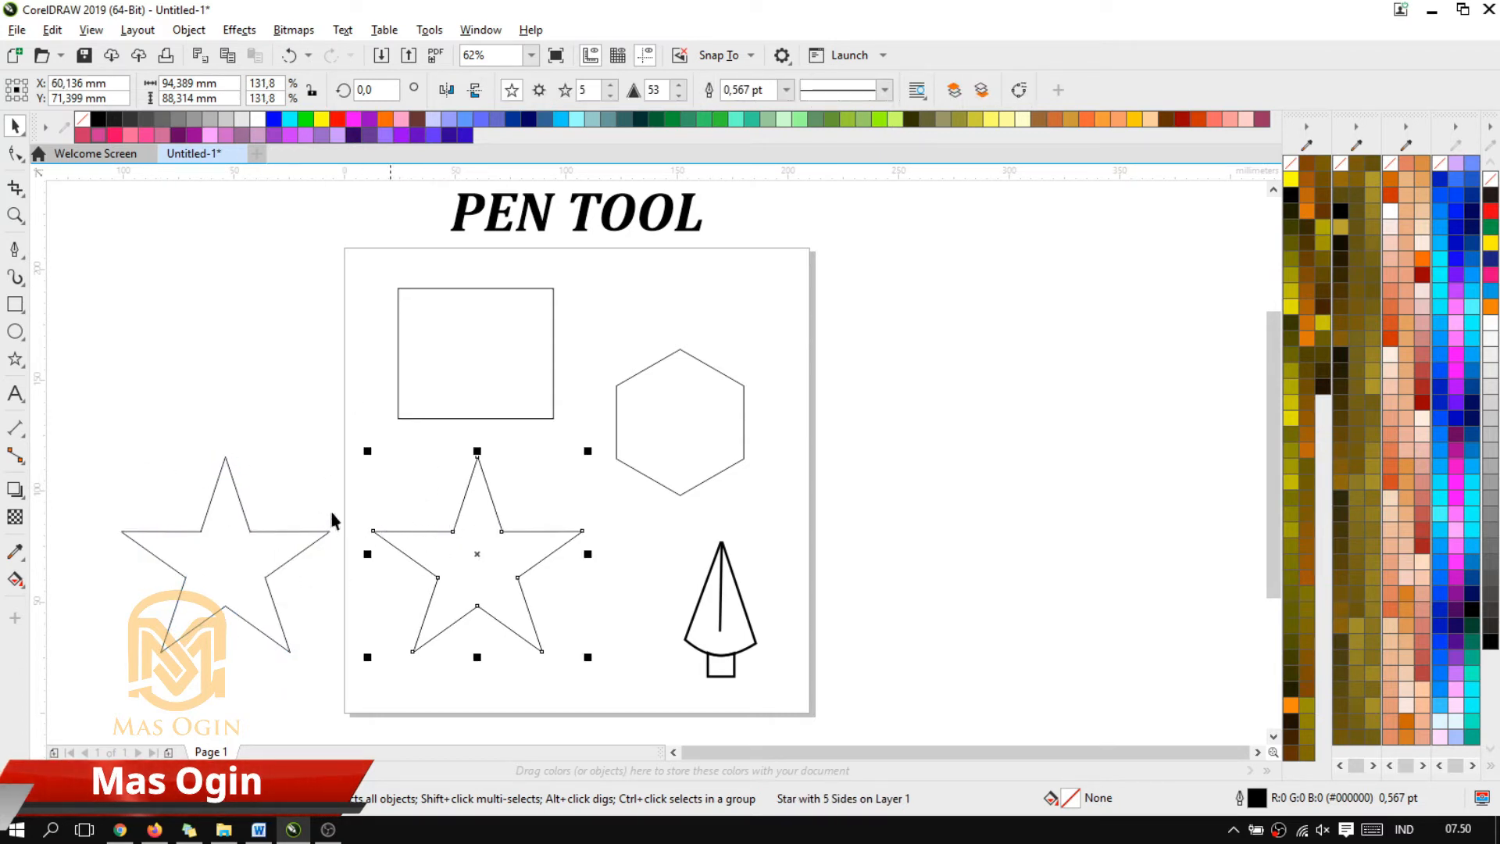
click(266, 414)
scroll(422, 414, down, 1)
scroll(399, 402, up, 1)
Delete the original star and move the traced star horizontally back onto the page below the rectangle, centred at about X 82 mm
click(506, 554)
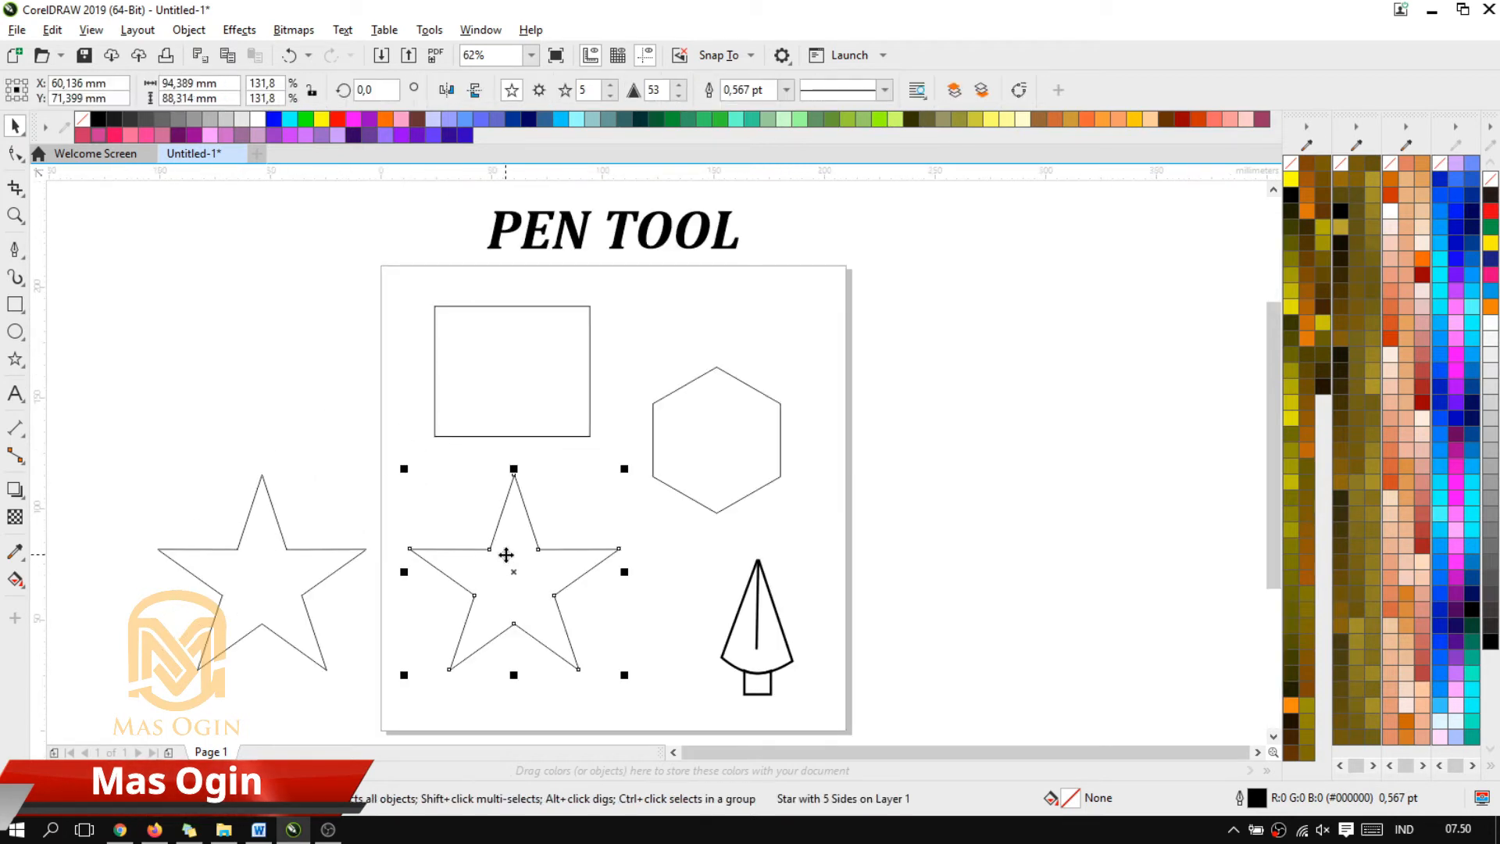
key(Delete)
click(292, 573)
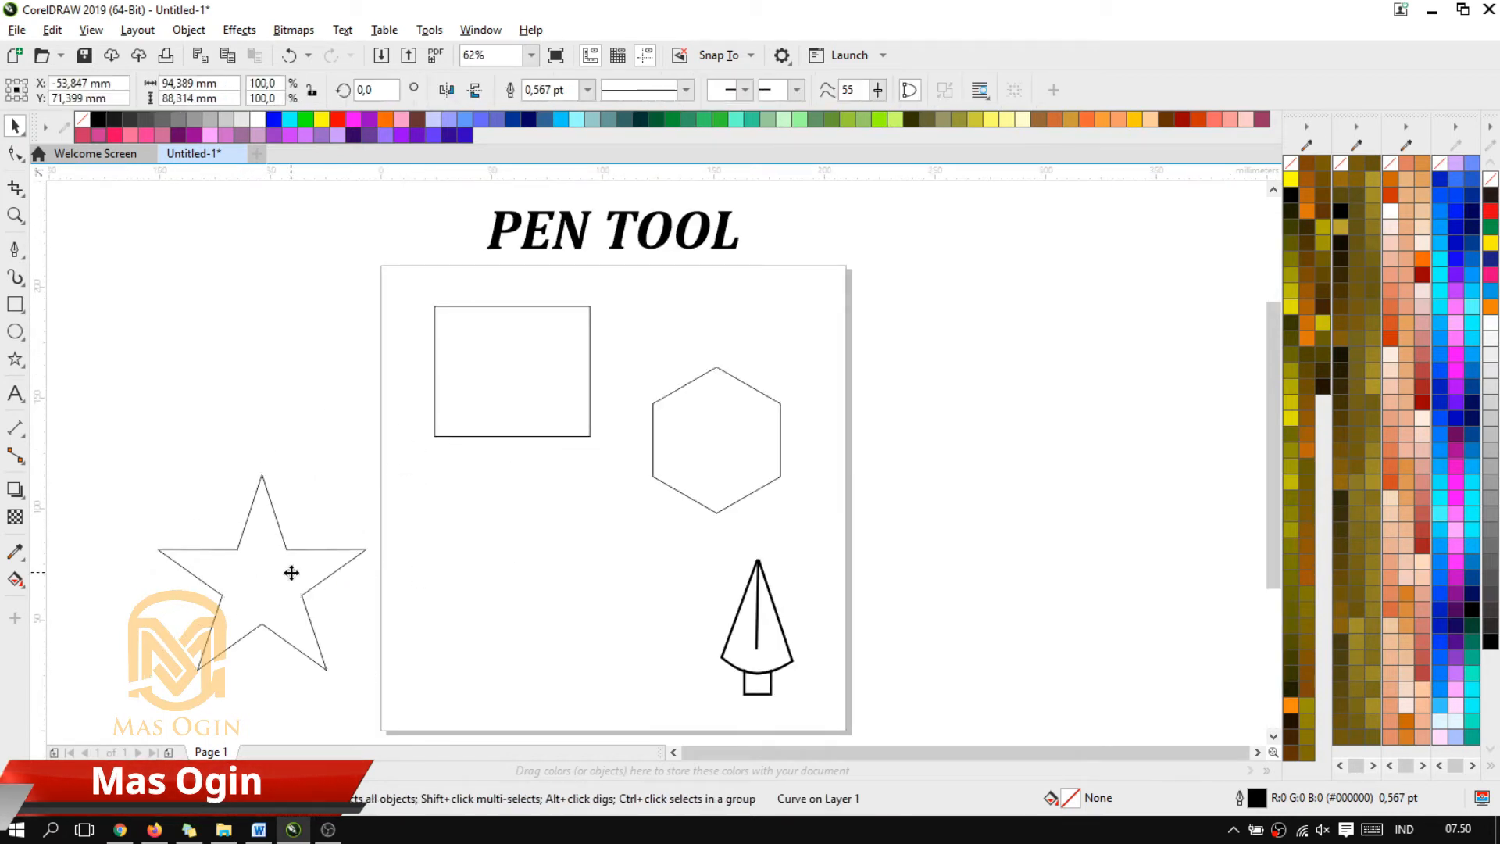
mouse_move(292, 573)
mouse_down()
mouse_move(533, 592)
mouse_move(571, 564)
mouse_up()
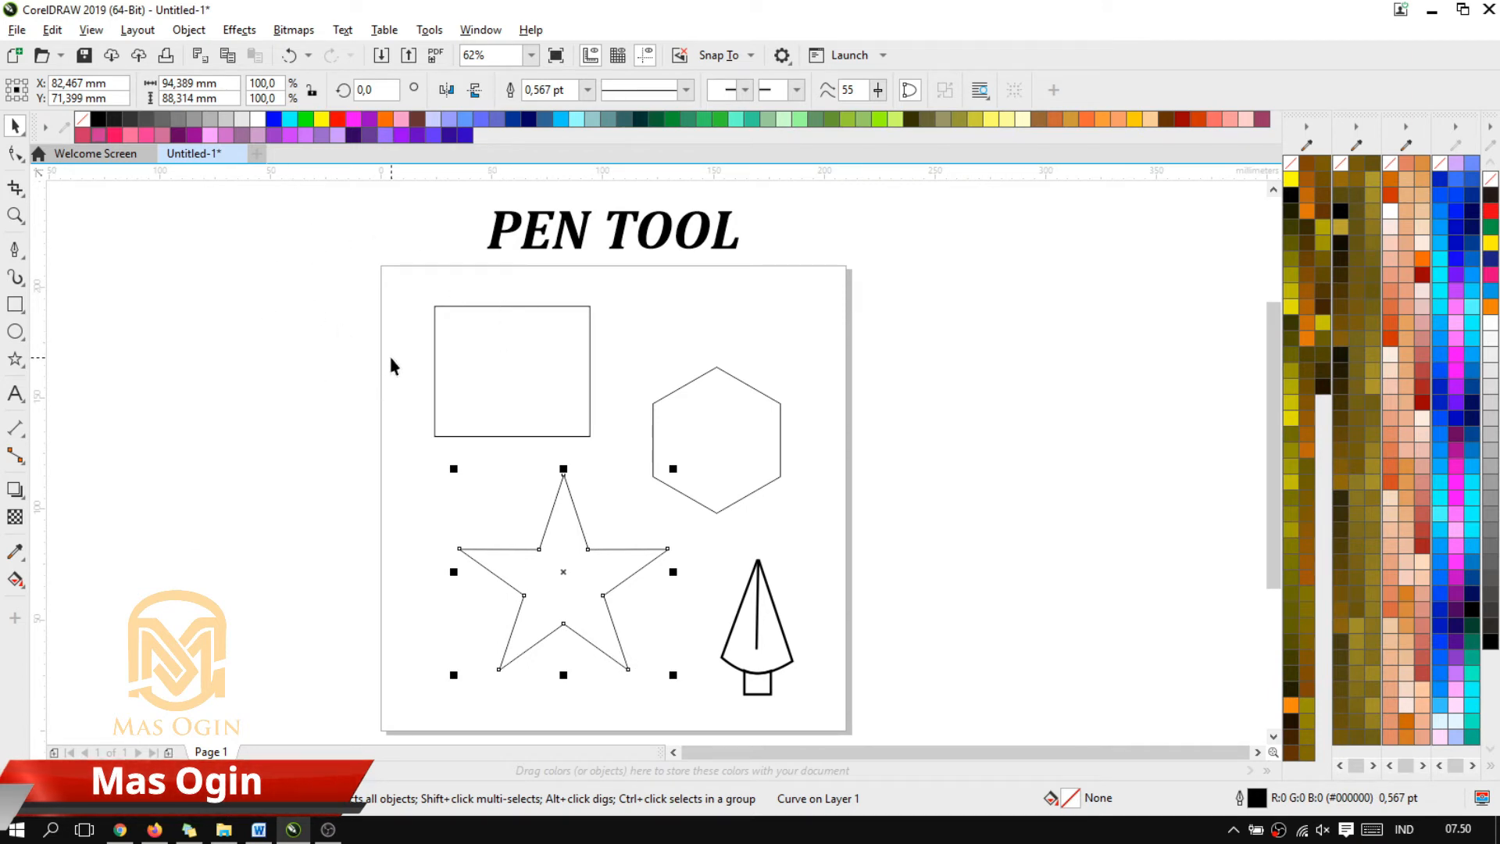
Draw a closed rounded shape left of the page from two opposing 3-Point Curves, about 88 mm wide and 87 mm high
click(14, 249)
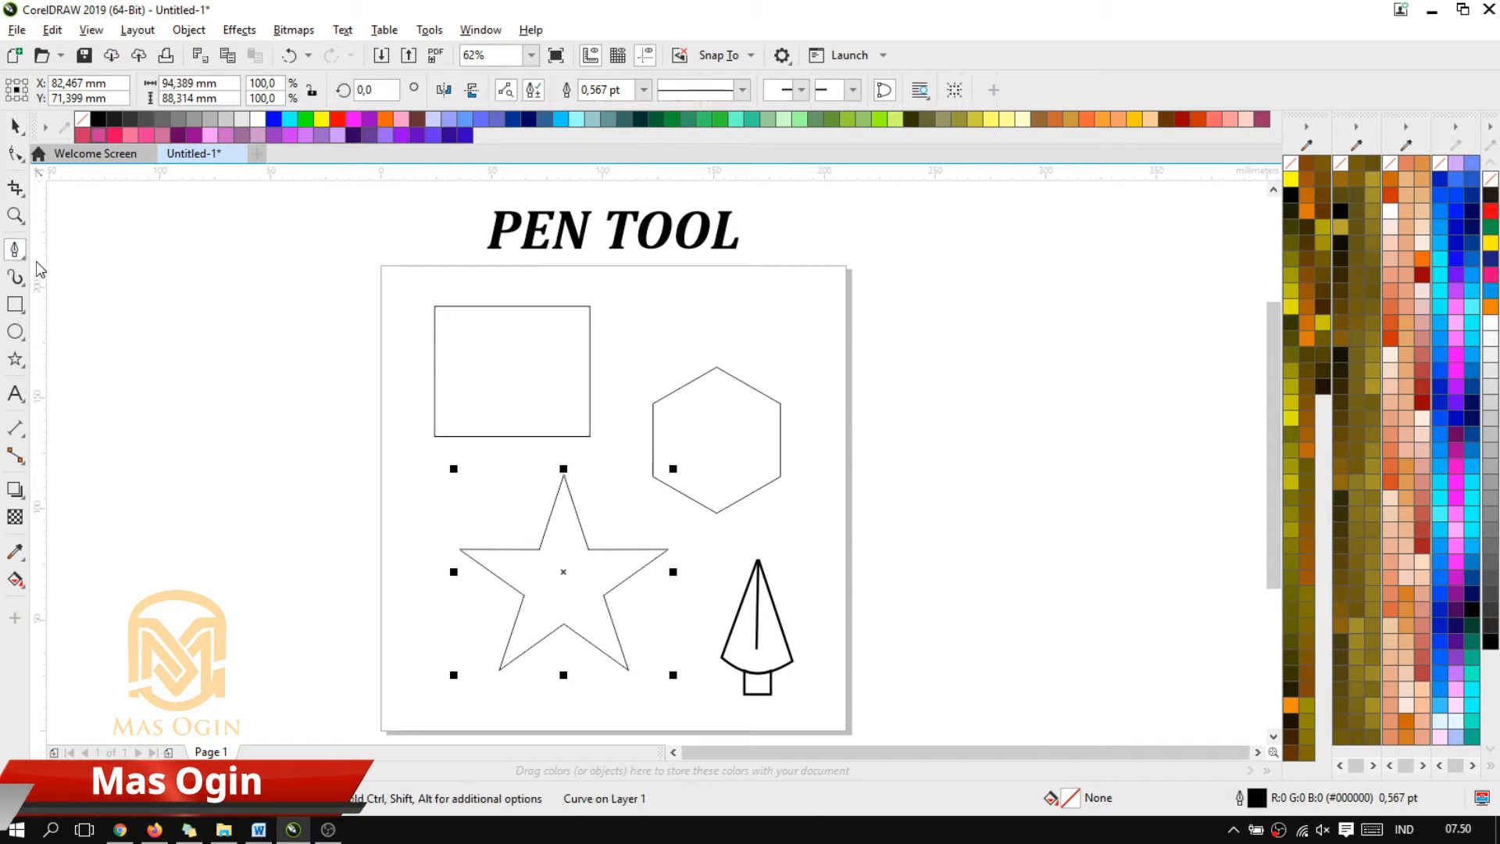
click(24, 258)
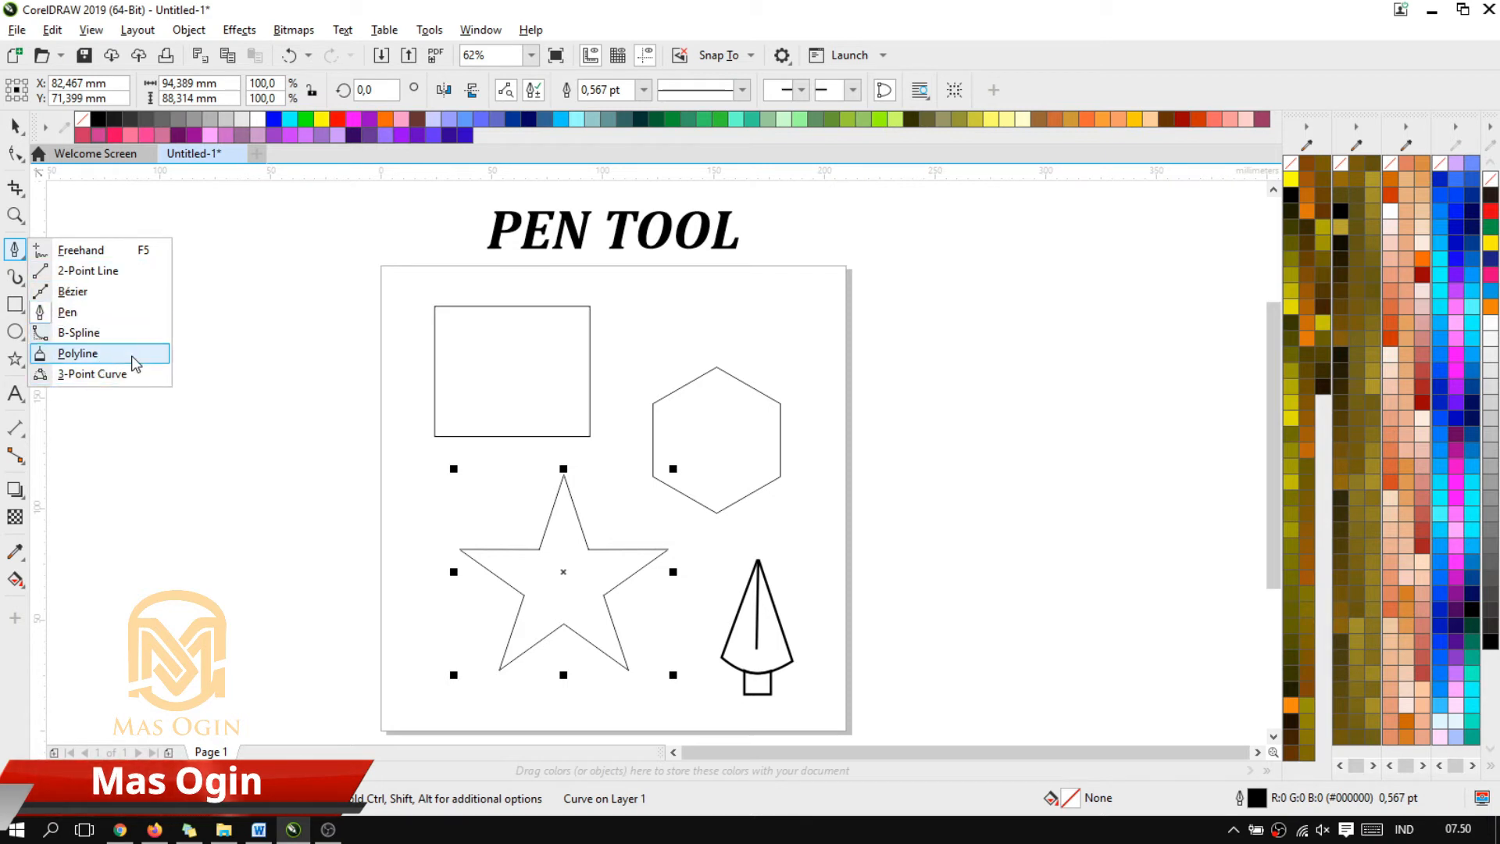
click(109, 374)
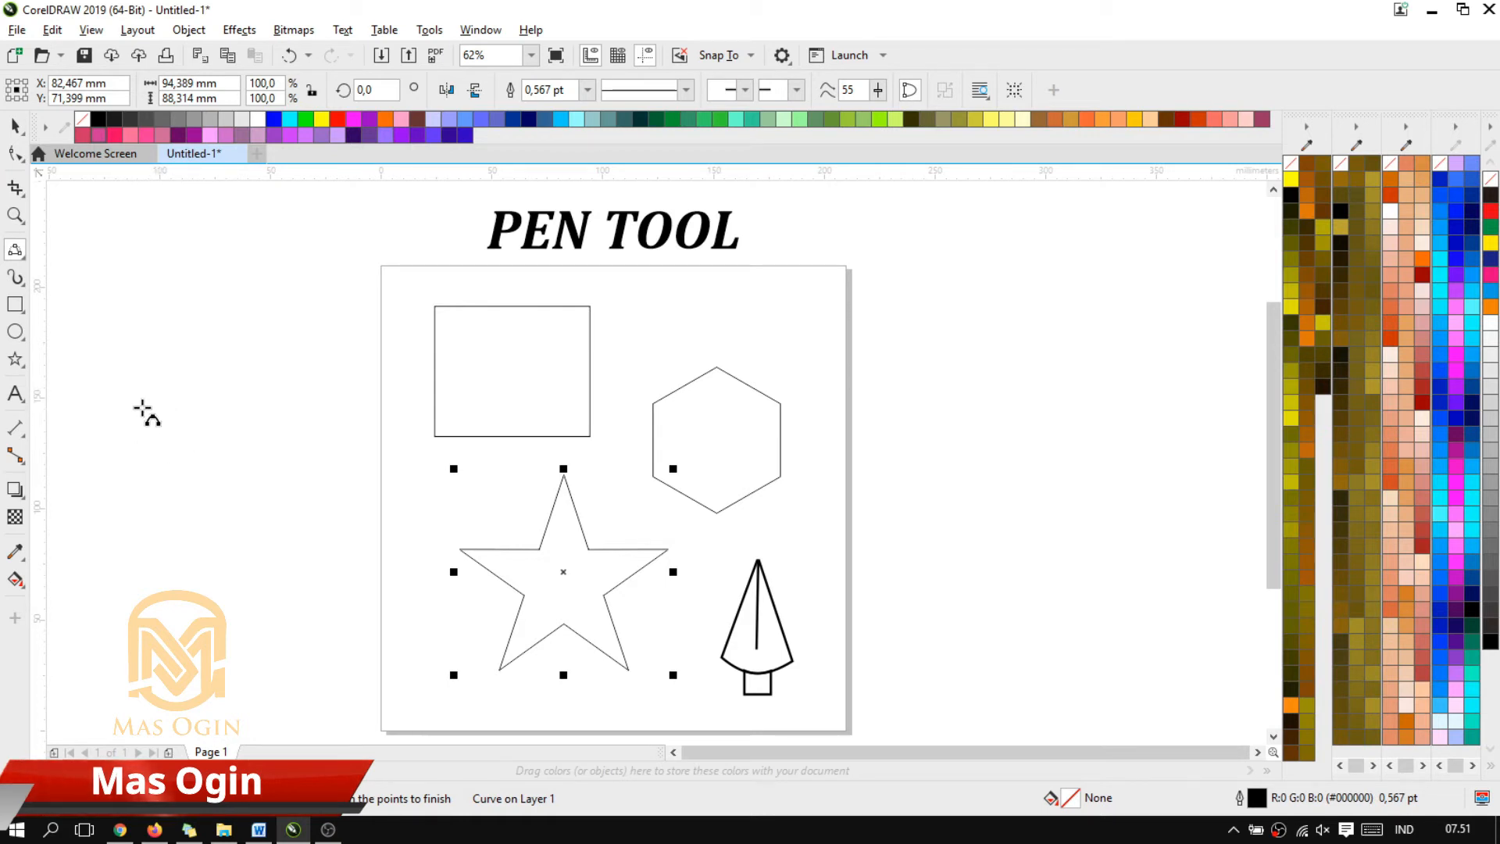
drag(145, 406, 337, 405)
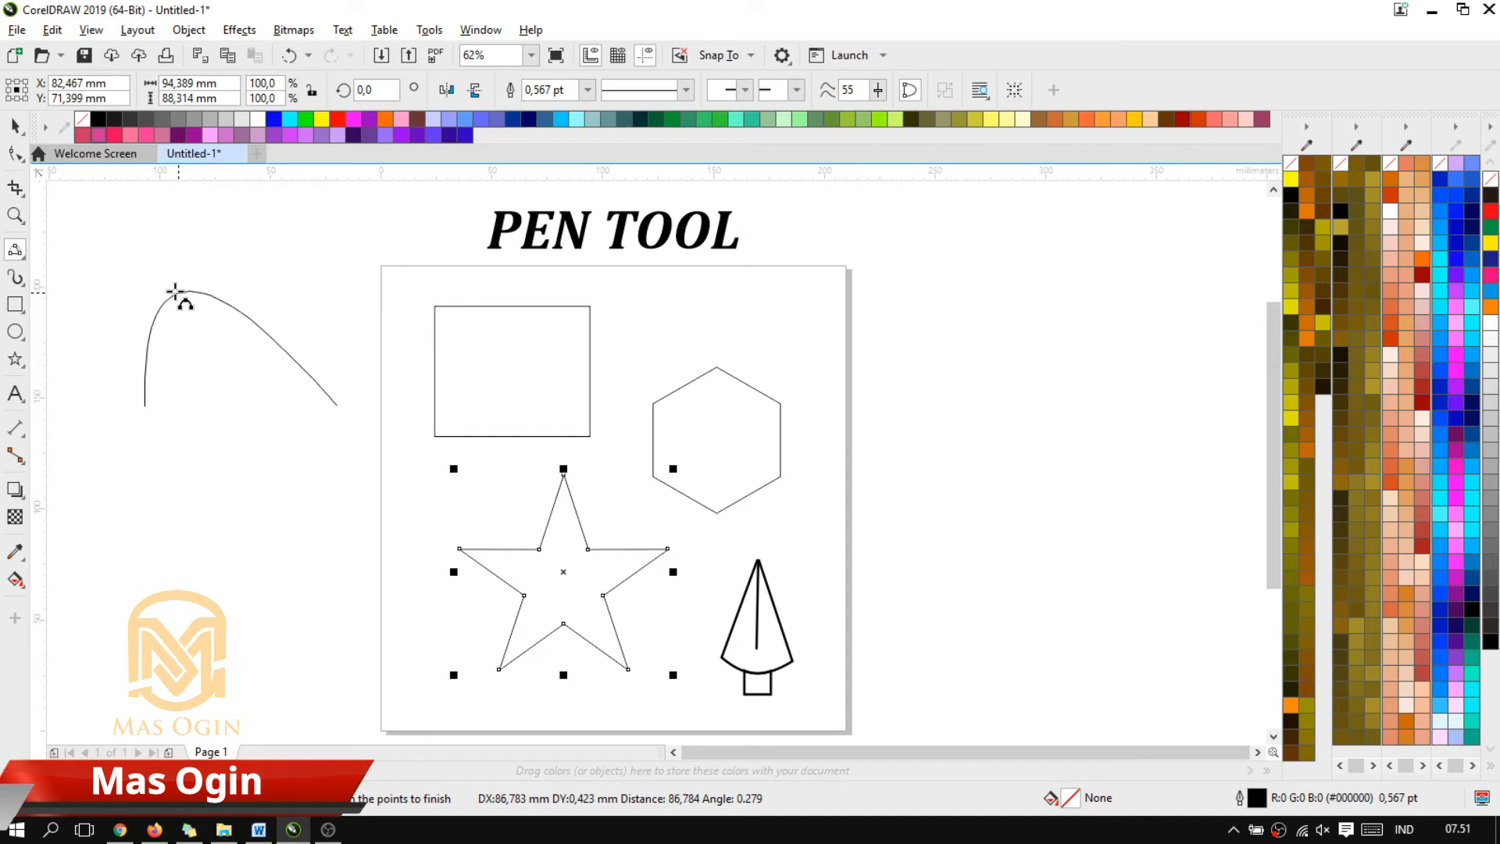
click(193, 312)
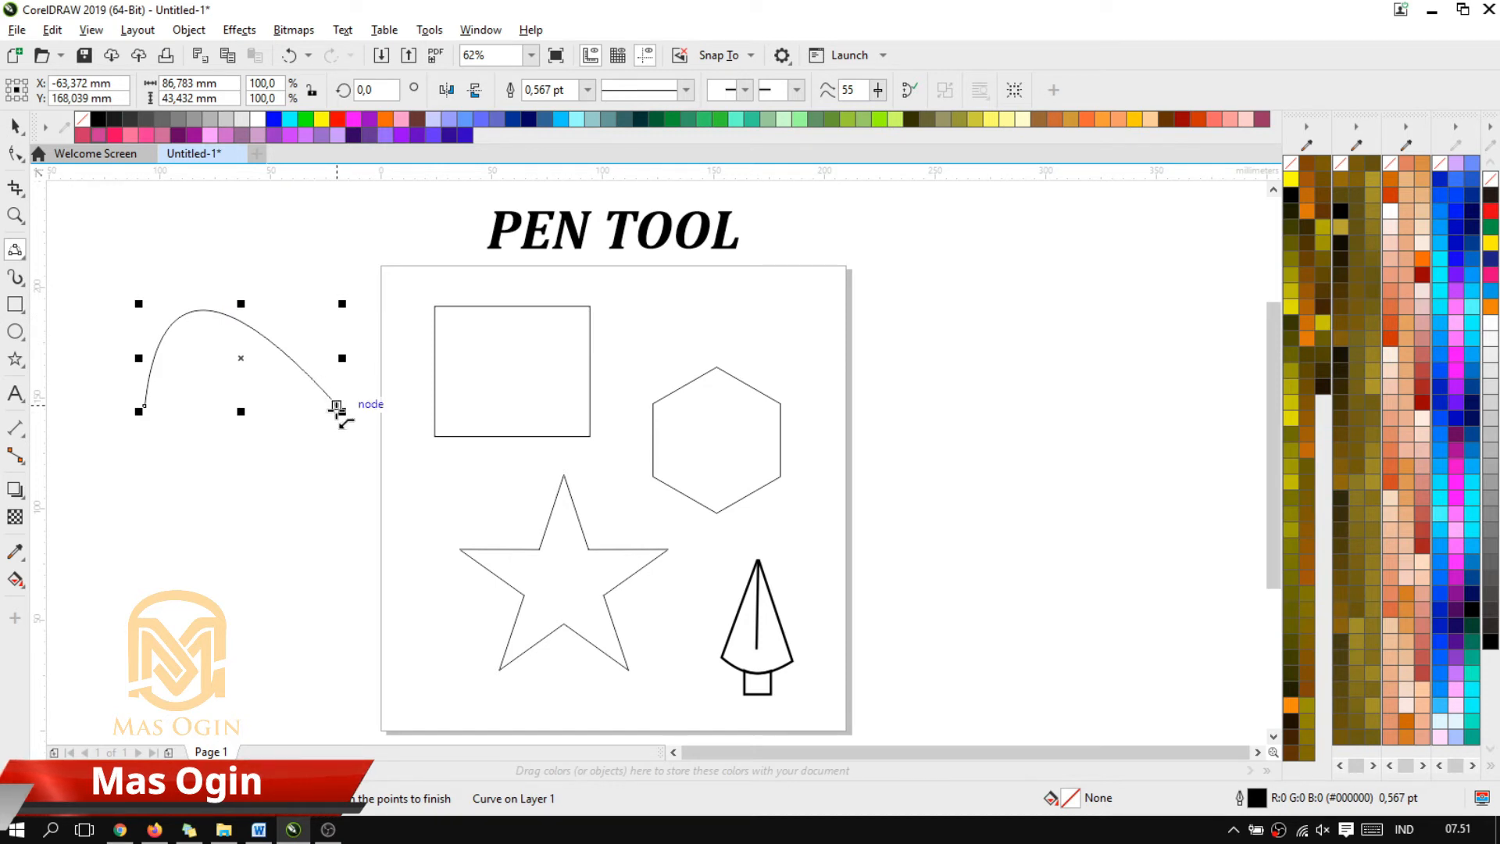
drag(336, 407, 144, 406)
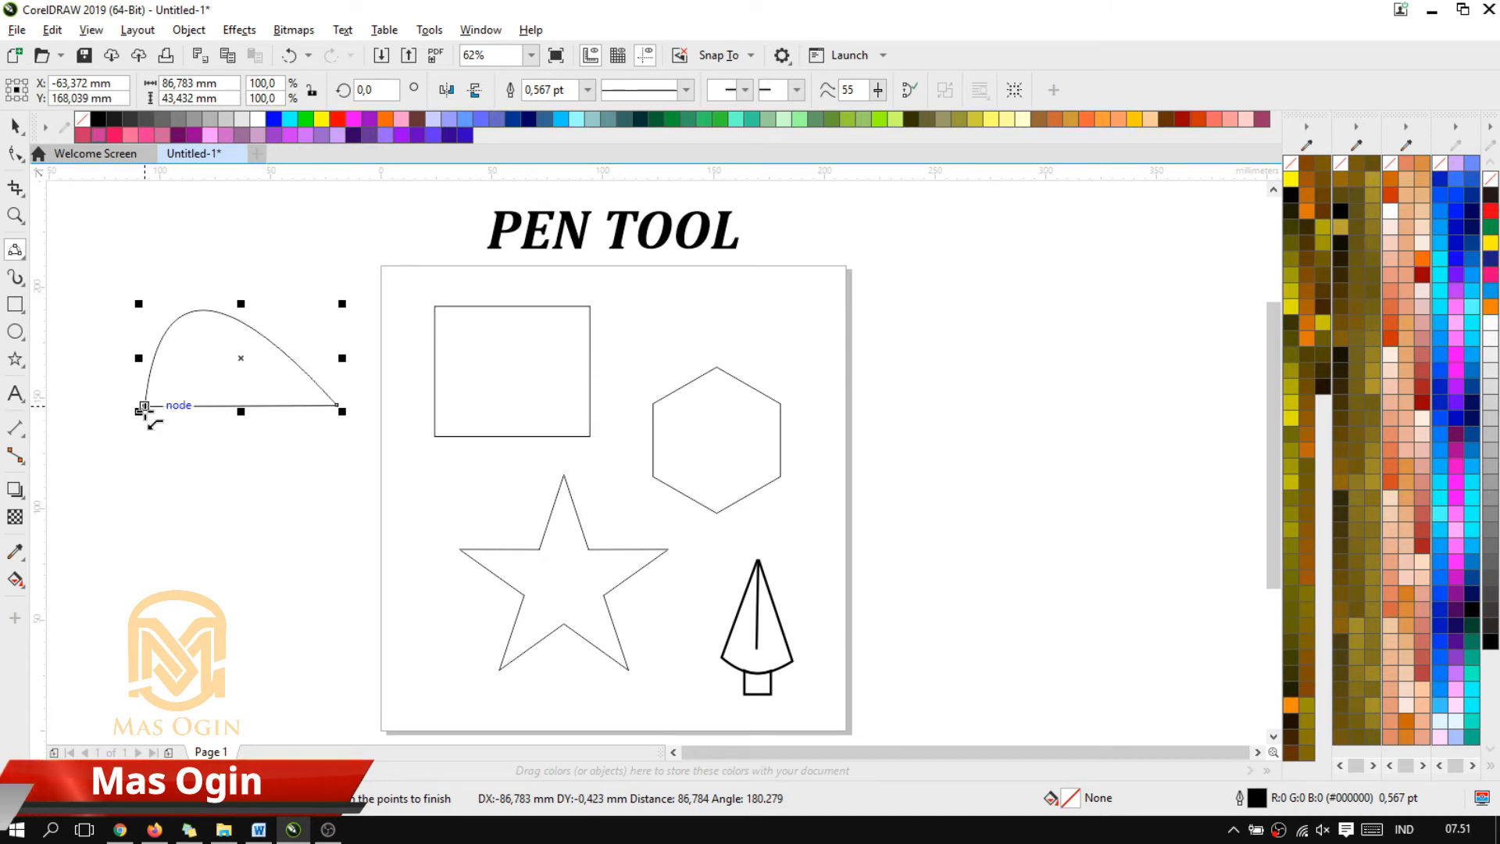
drag(144, 406, 270, 508)
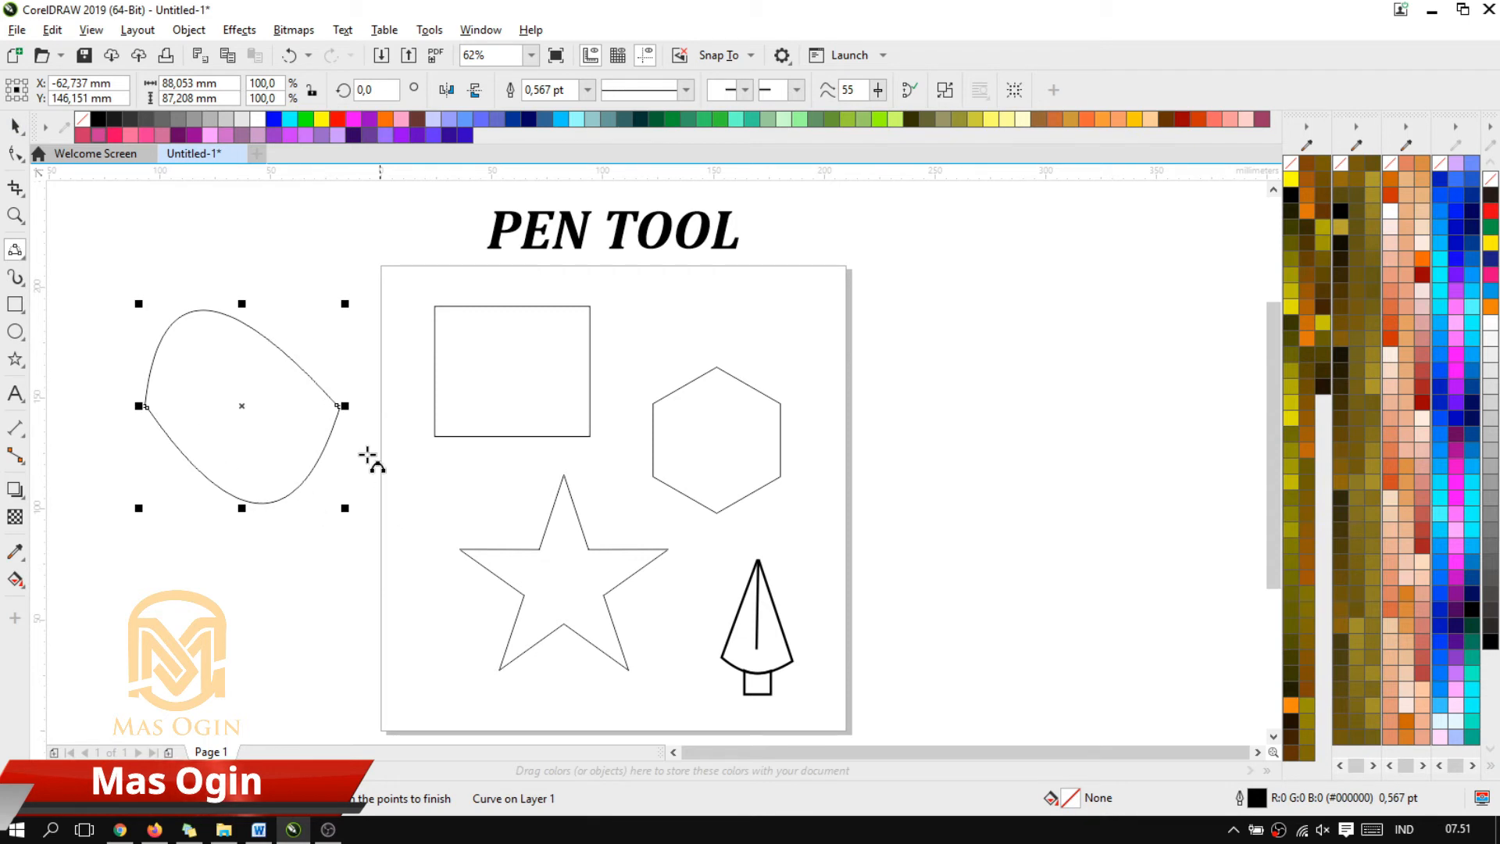
Draw a closed pointed oval in the empty area right of the page from two 3-Point Curves, about 80 mm wide and 155 mm high
click(910, 381)
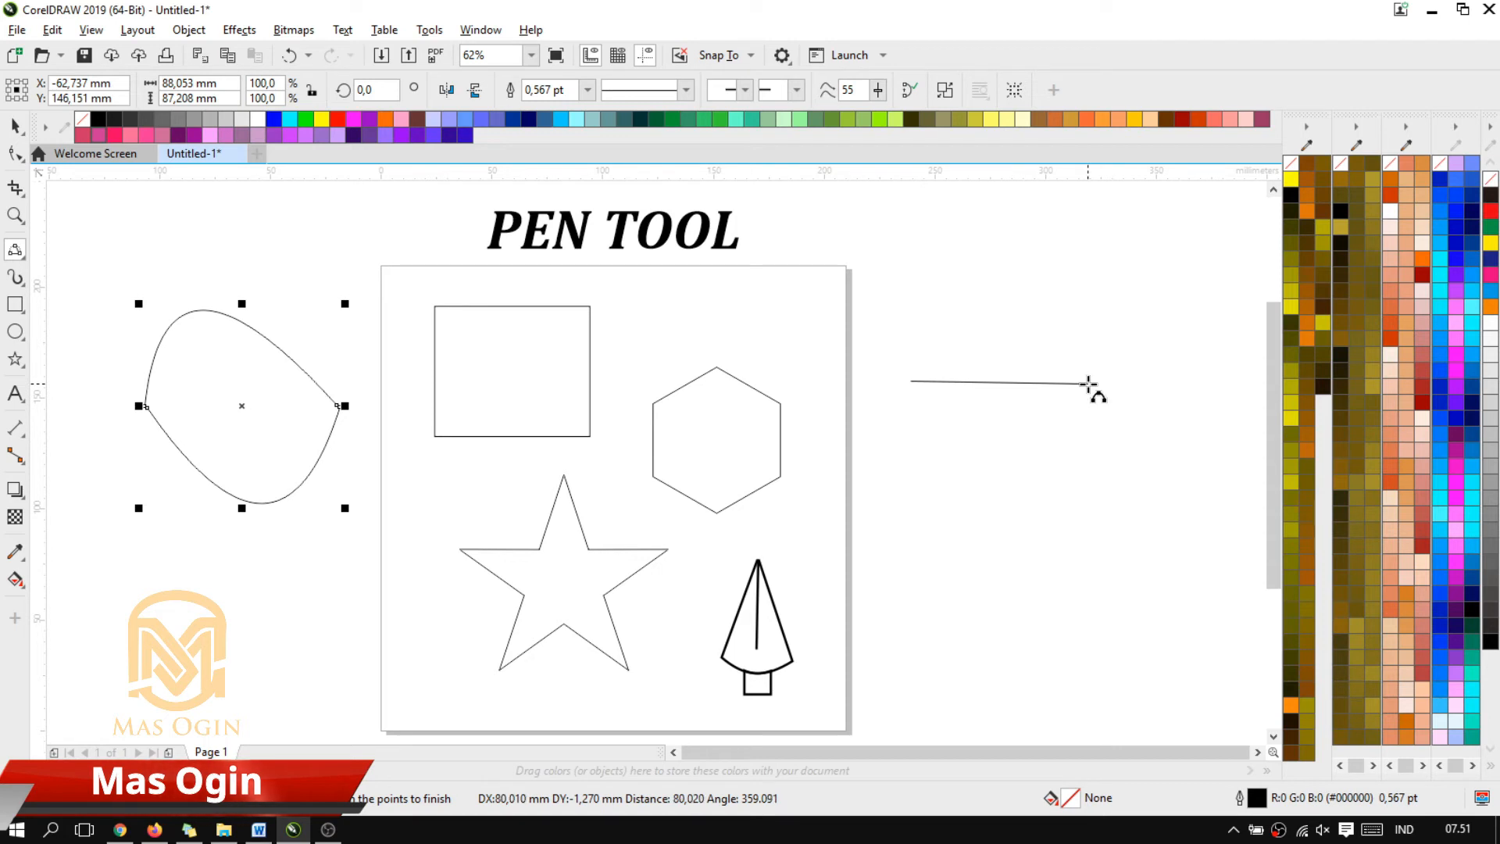
drag(1088, 384, 1022, 351)
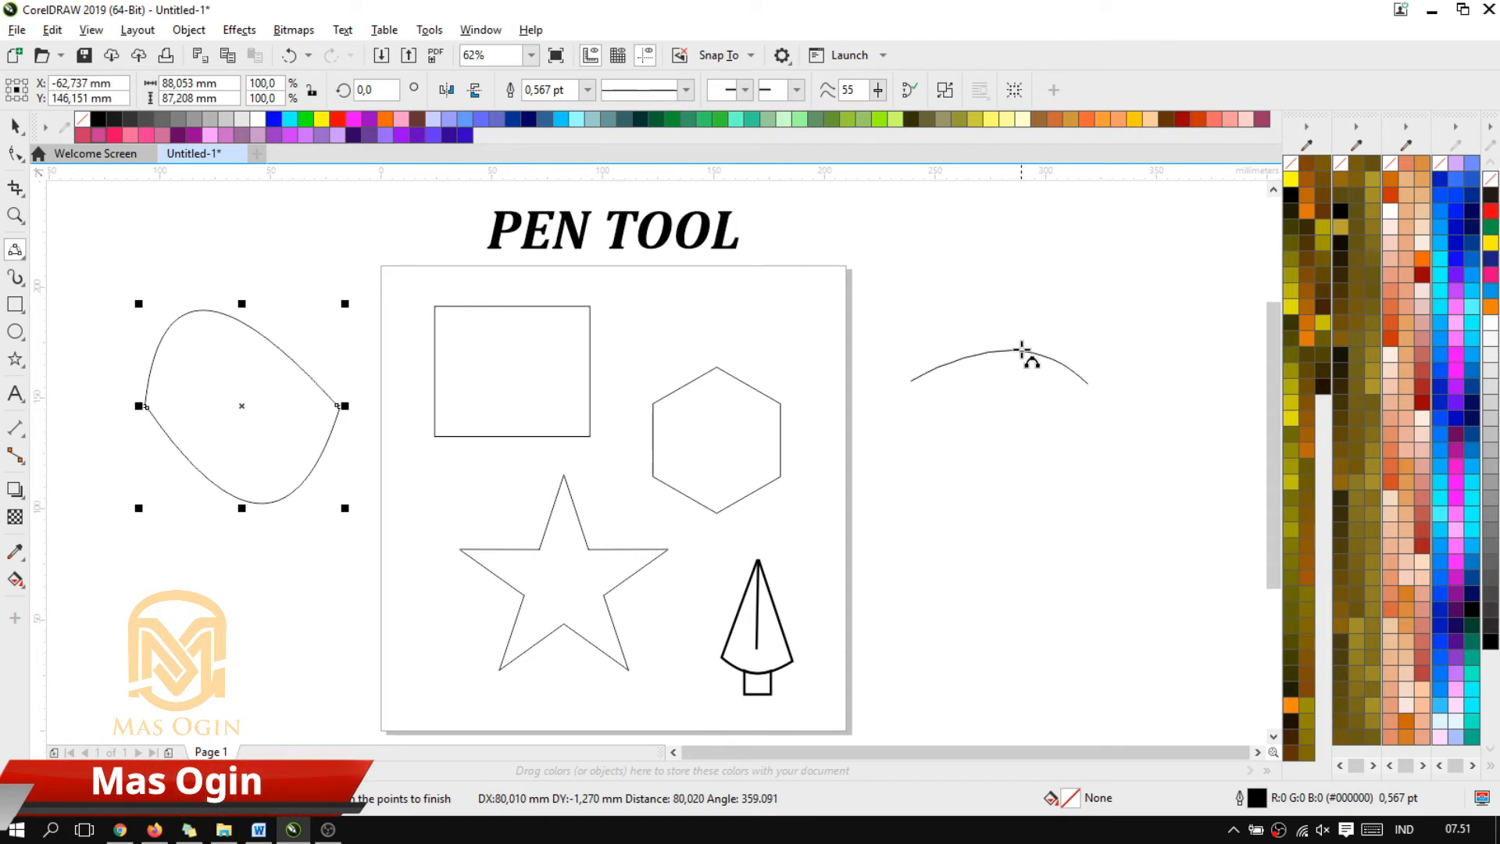
drag(990, 293, 1003, 264)
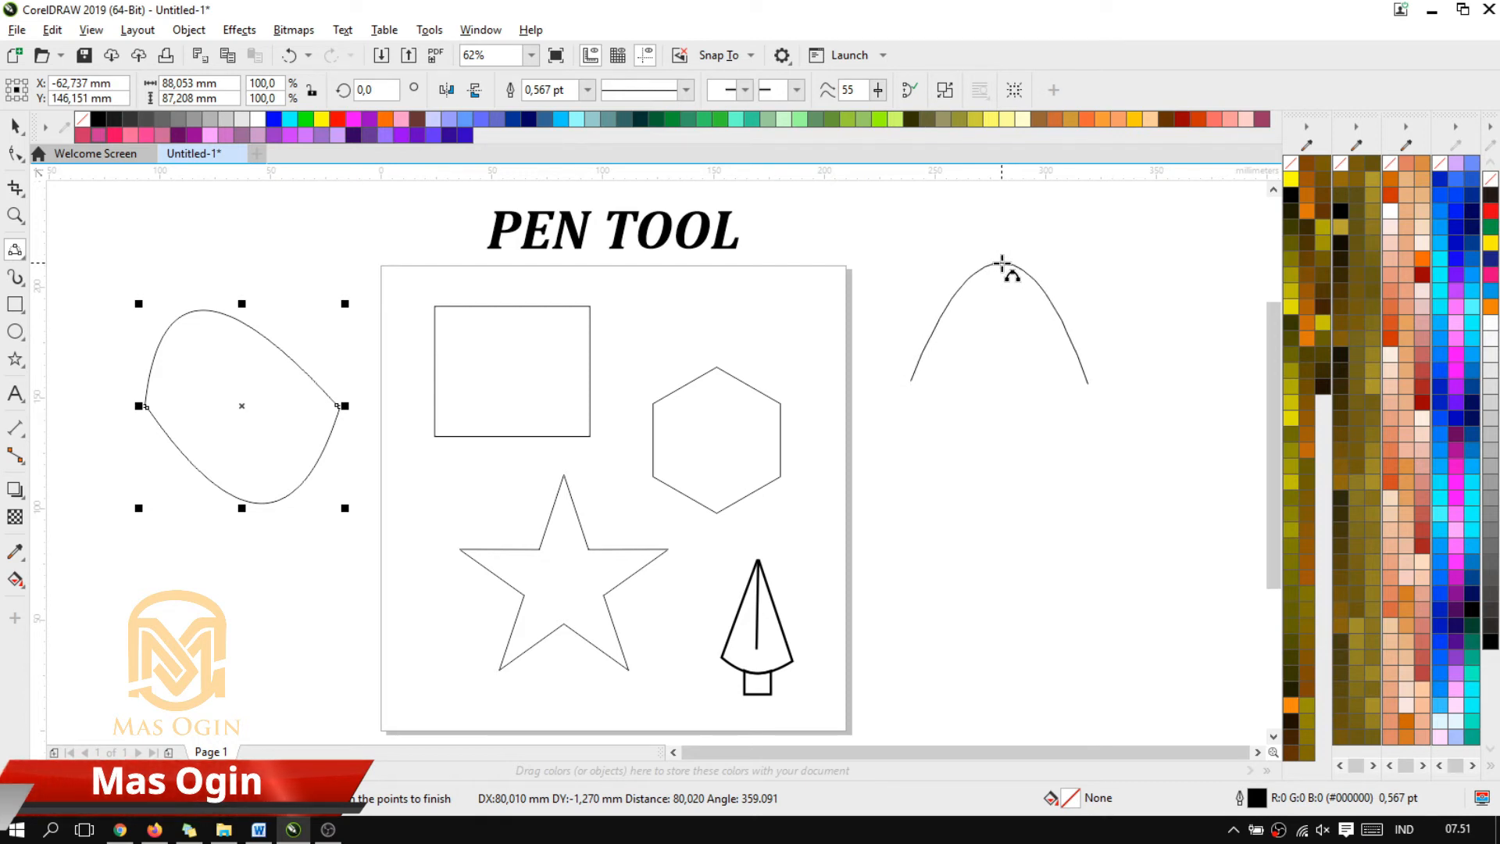
key(Return)
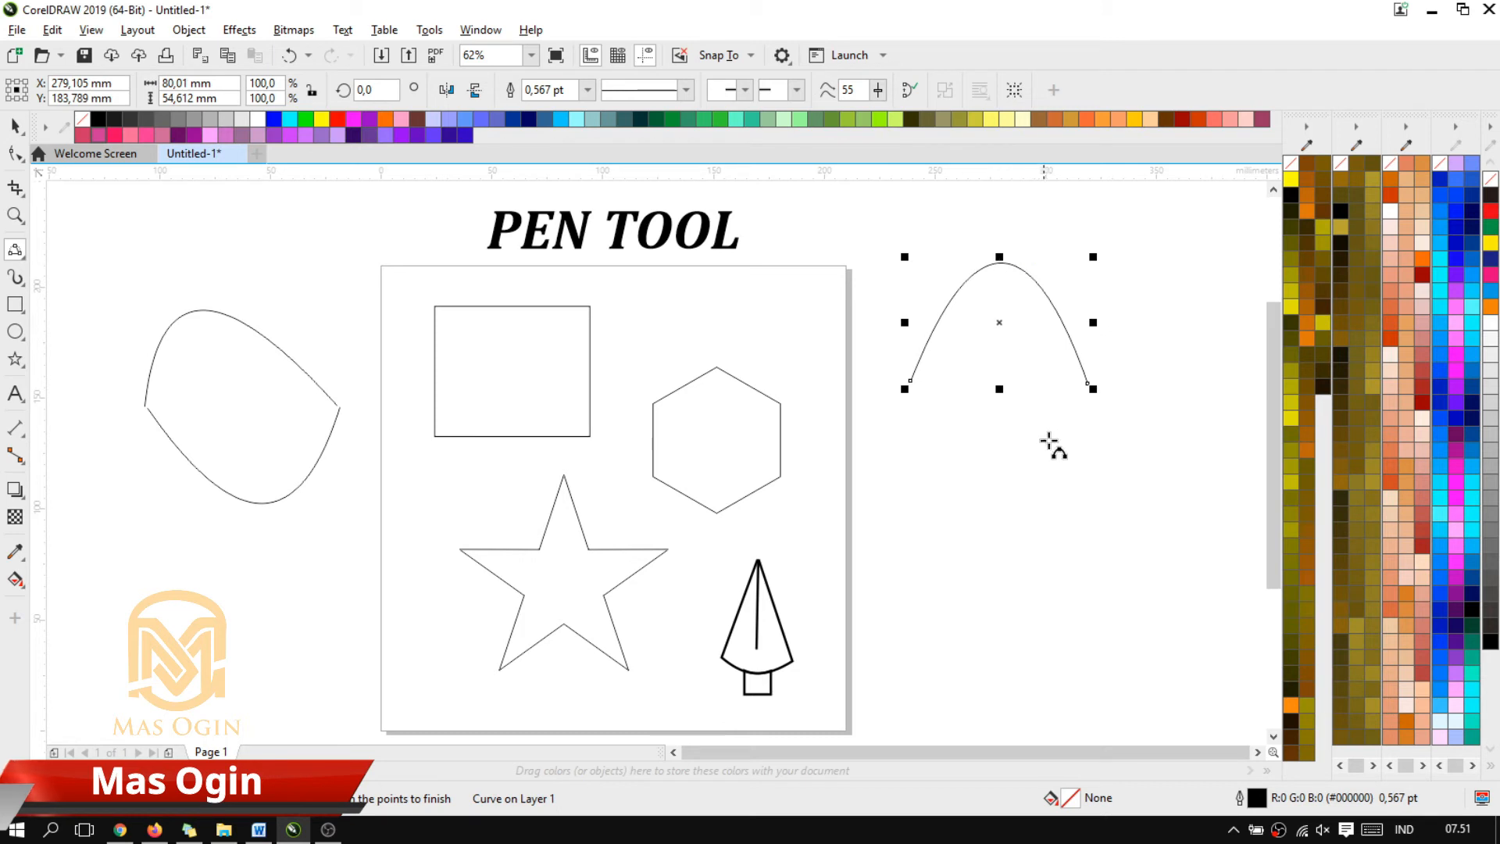
click(909, 387)
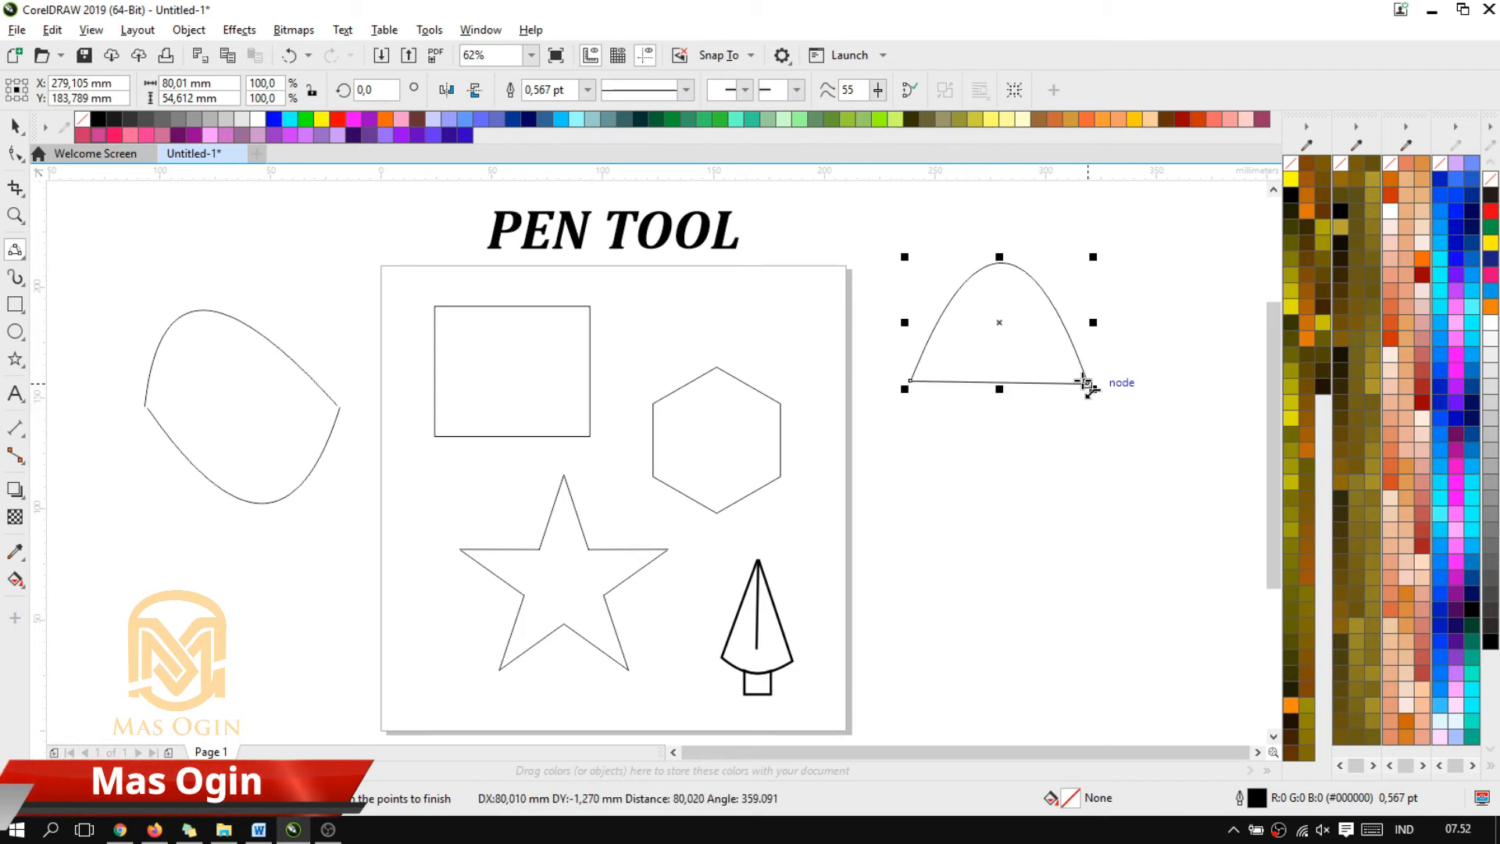
drag(1085, 383, 1008, 606)
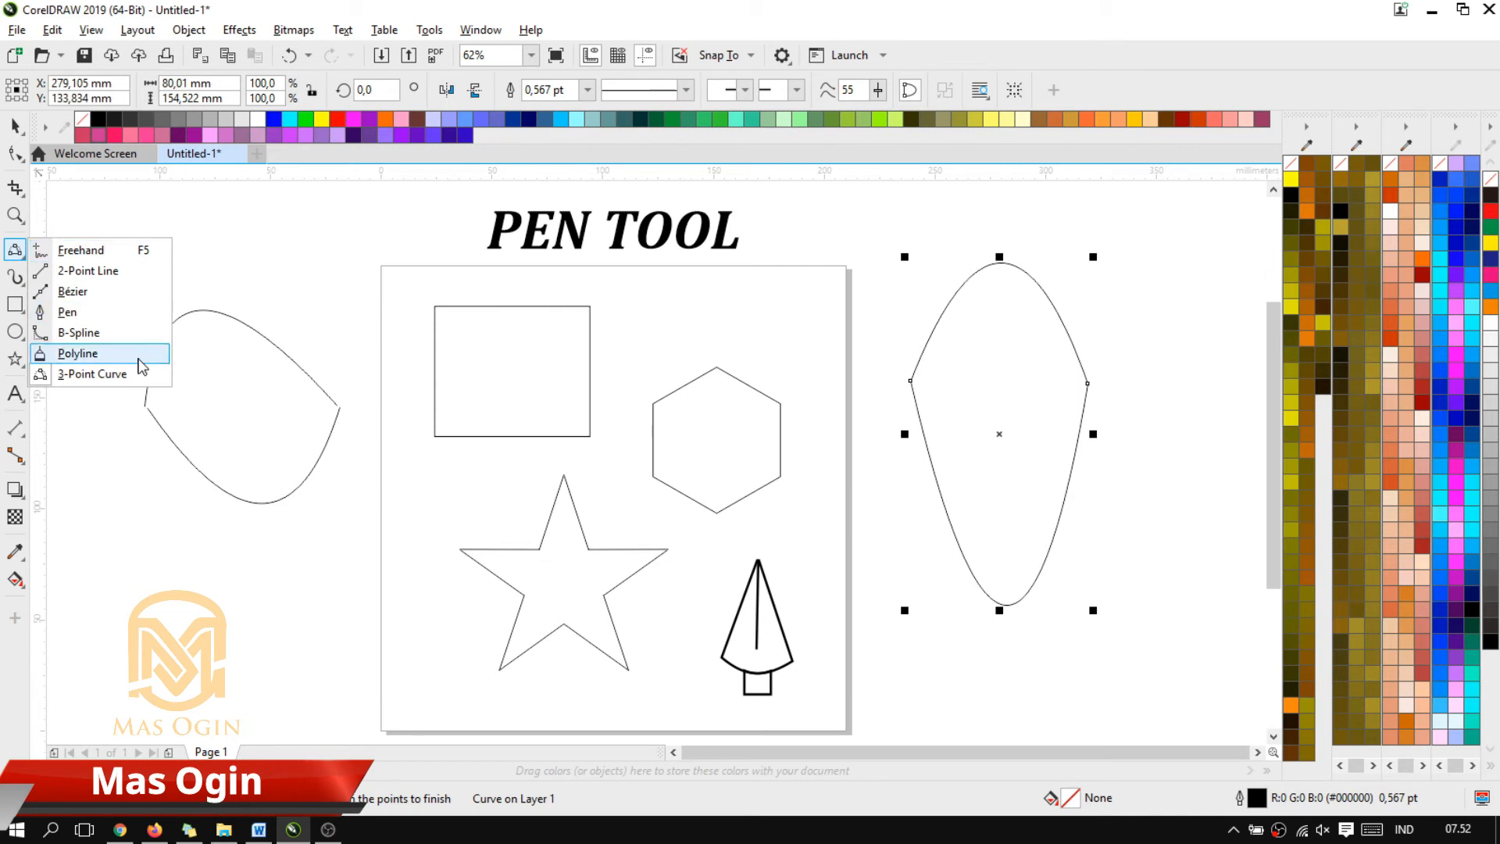
Draw a small closed two-node shape with the Bézier tool beneath the rounded shape outside the page, curving both of its segments
click(100, 297)
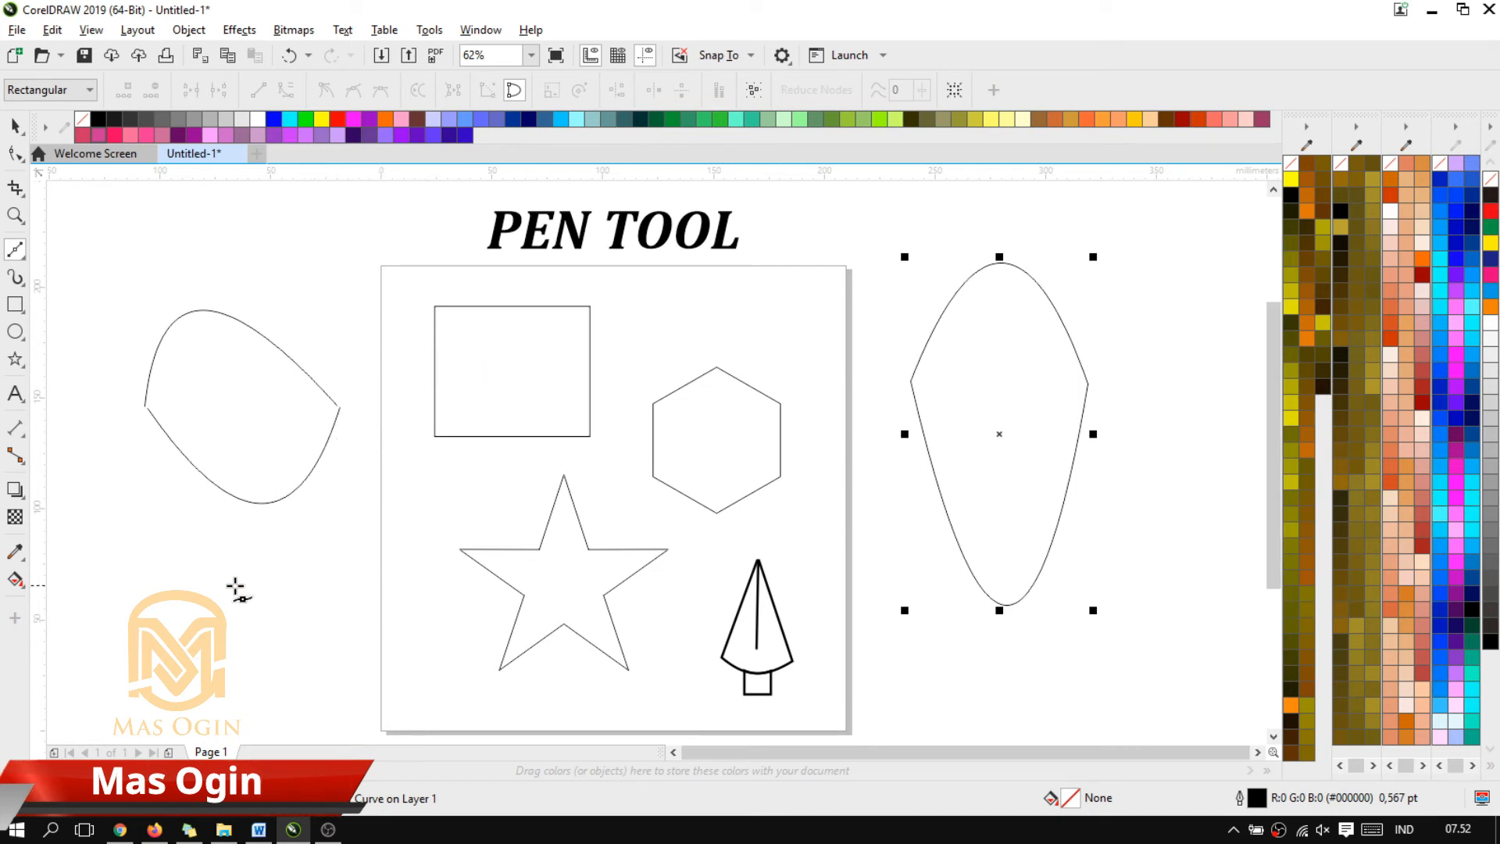
drag(174, 568, 325, 540)
click(299, 575)
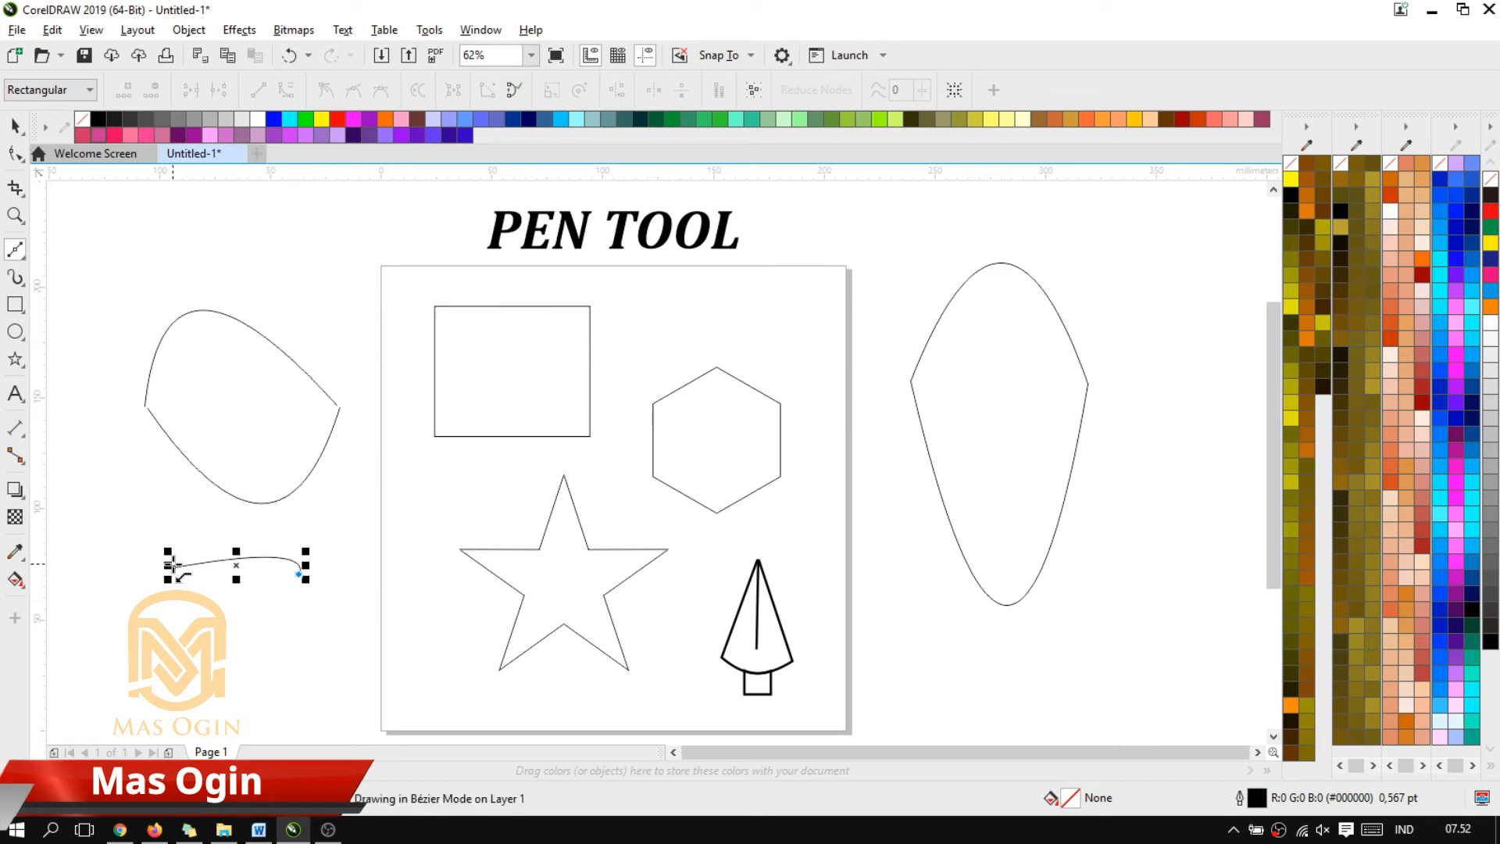
drag(174, 568, 324, 724)
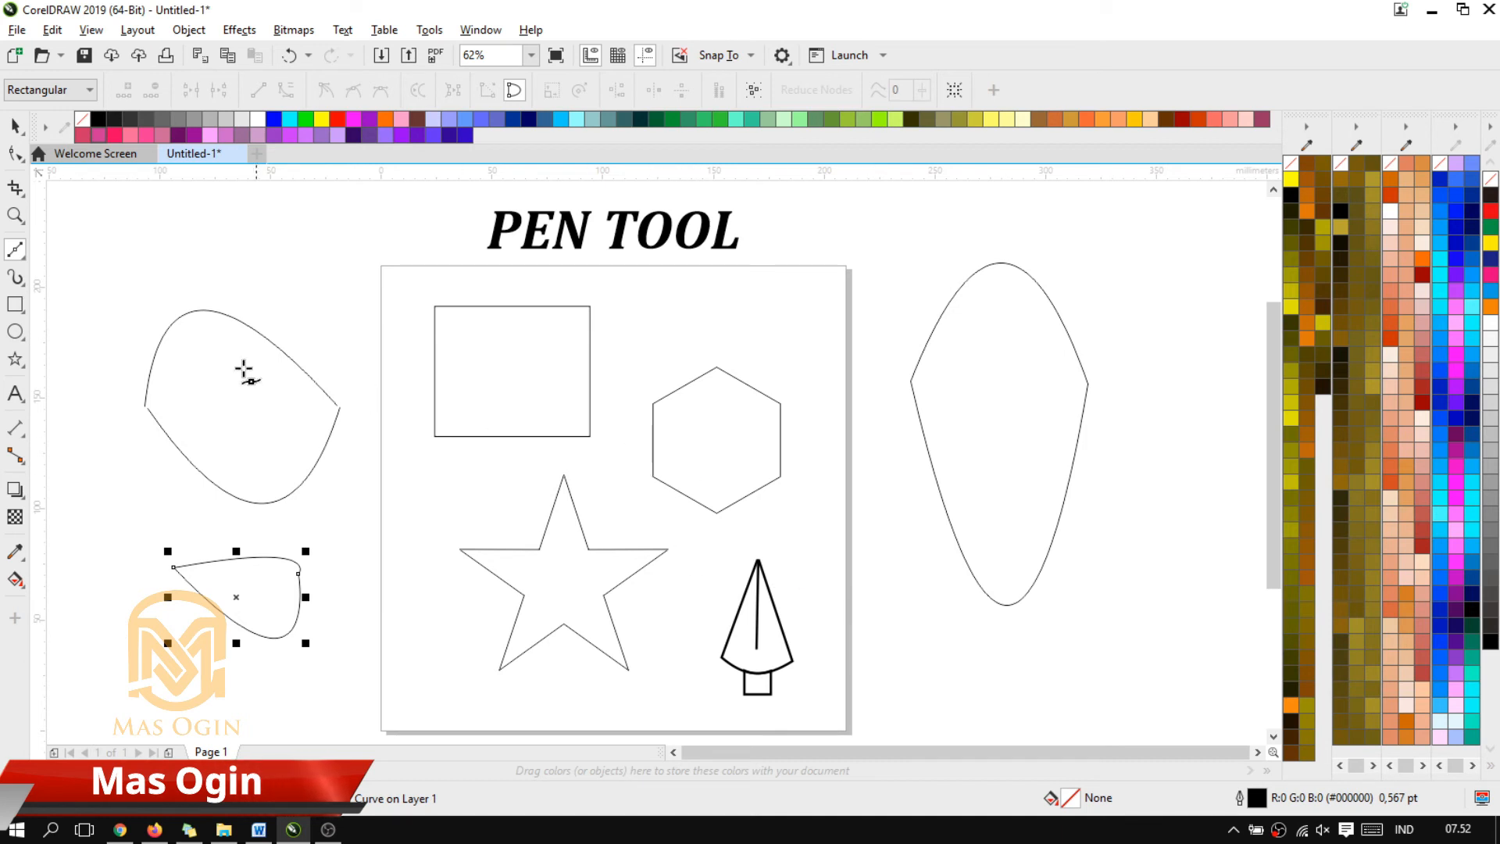
Delete the three practice shapes outside the page: the rounded shape, the small Bézier shape and the tall pointed oval
click(17, 126)
click(272, 462)
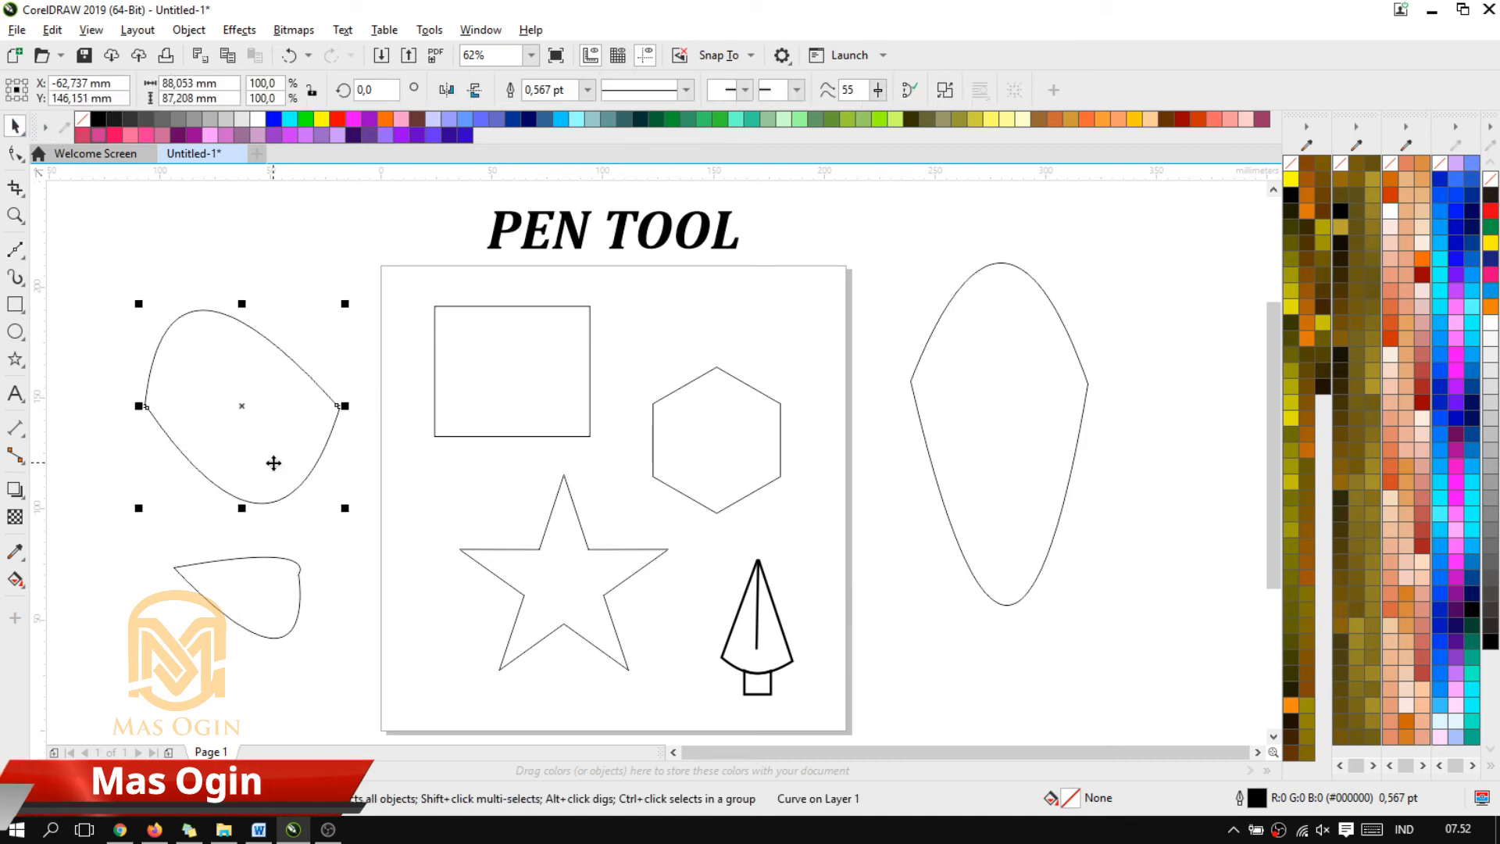
key(Delete)
click(282, 578)
key(Delete)
click(962, 453)
key(Delete)
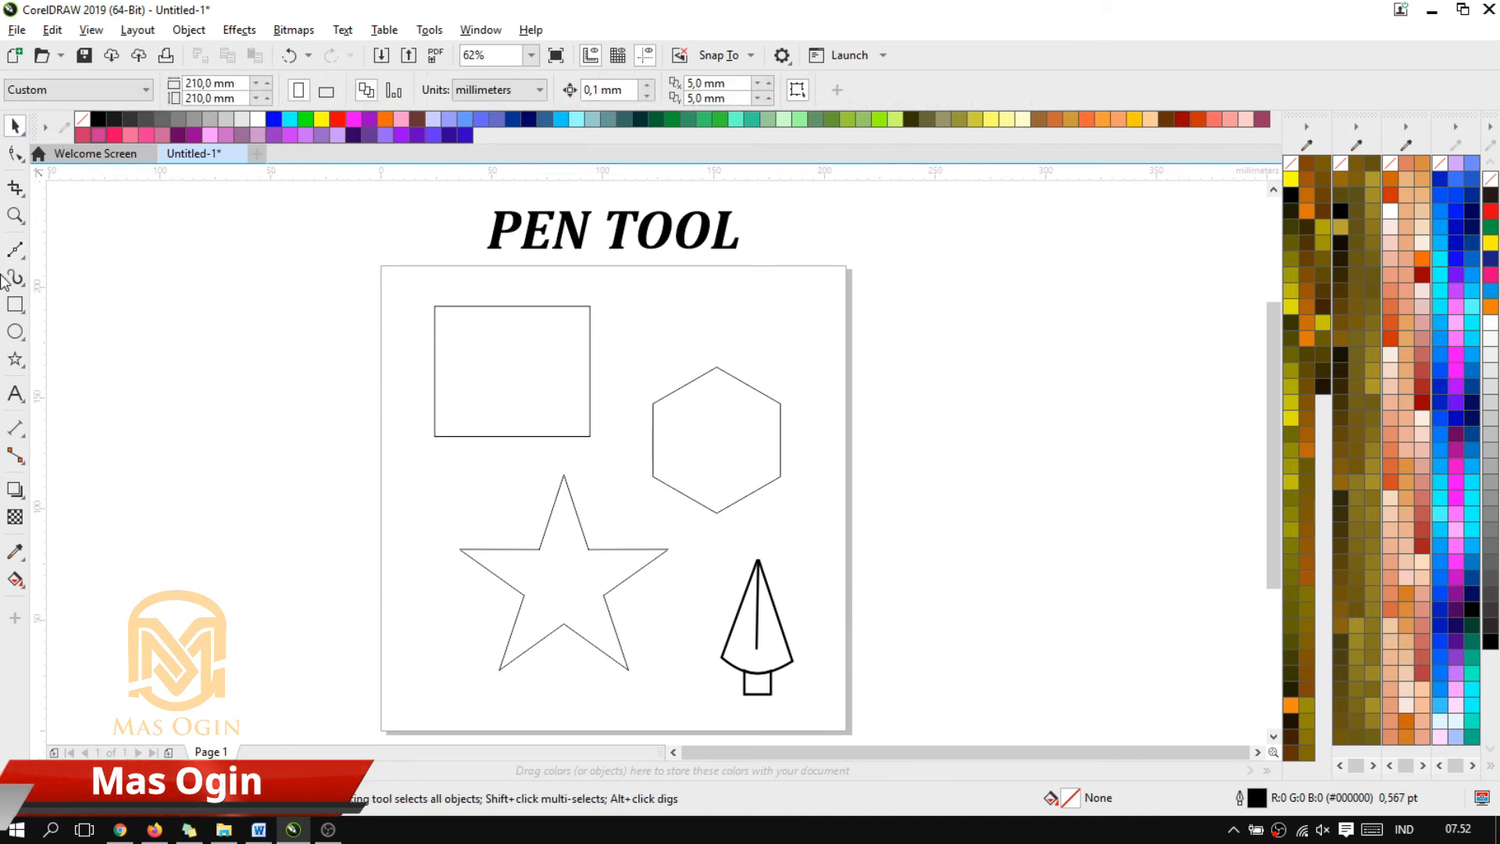
Draw a closed three-node curved shape left of the page with the Bézier tool, about 86 mm wide and 106 mm high
click(14, 251)
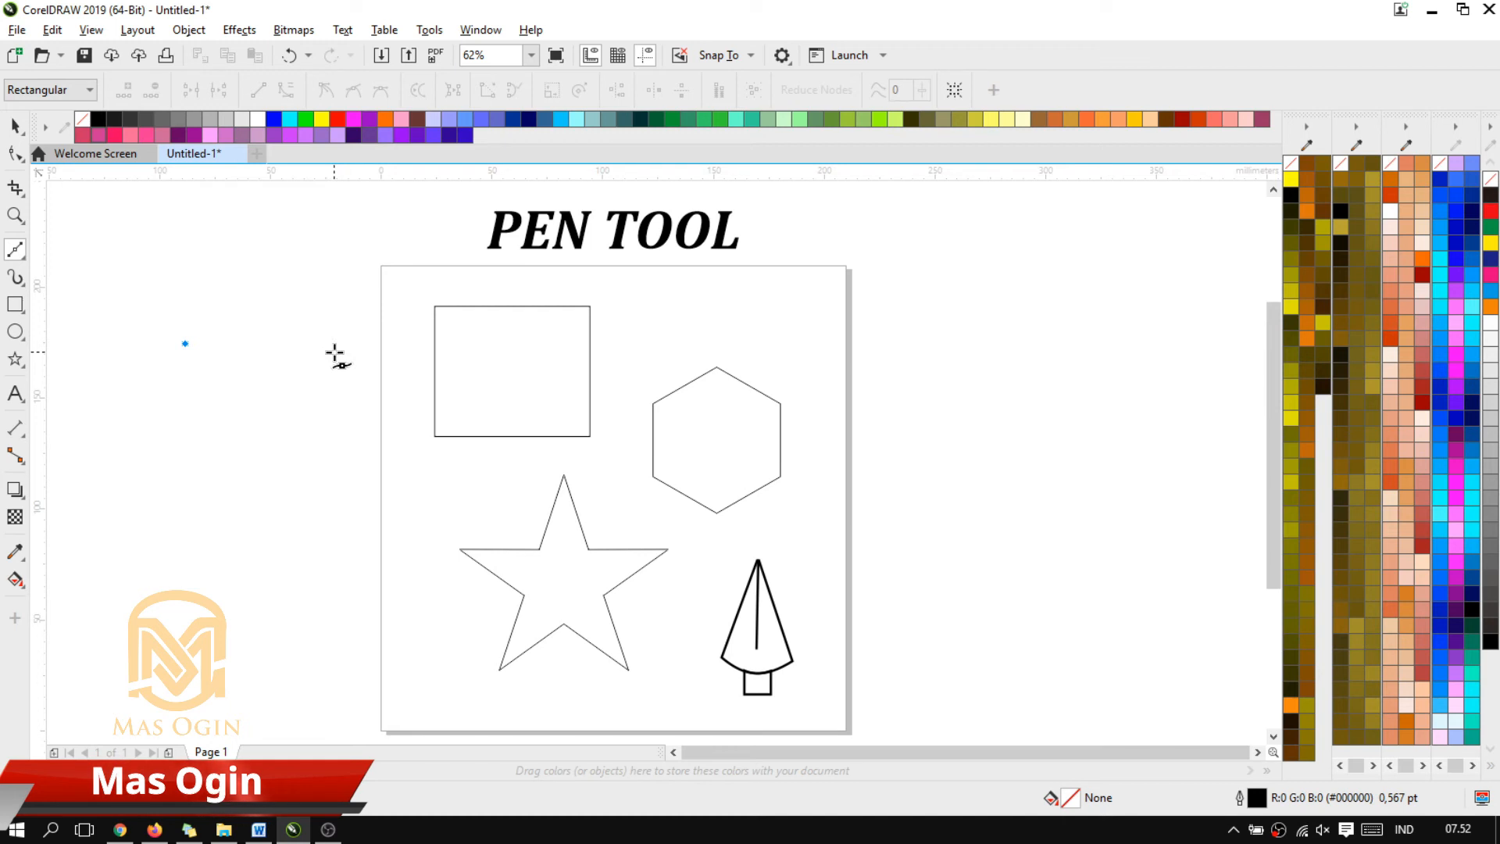
drag(335, 353, 318, 572)
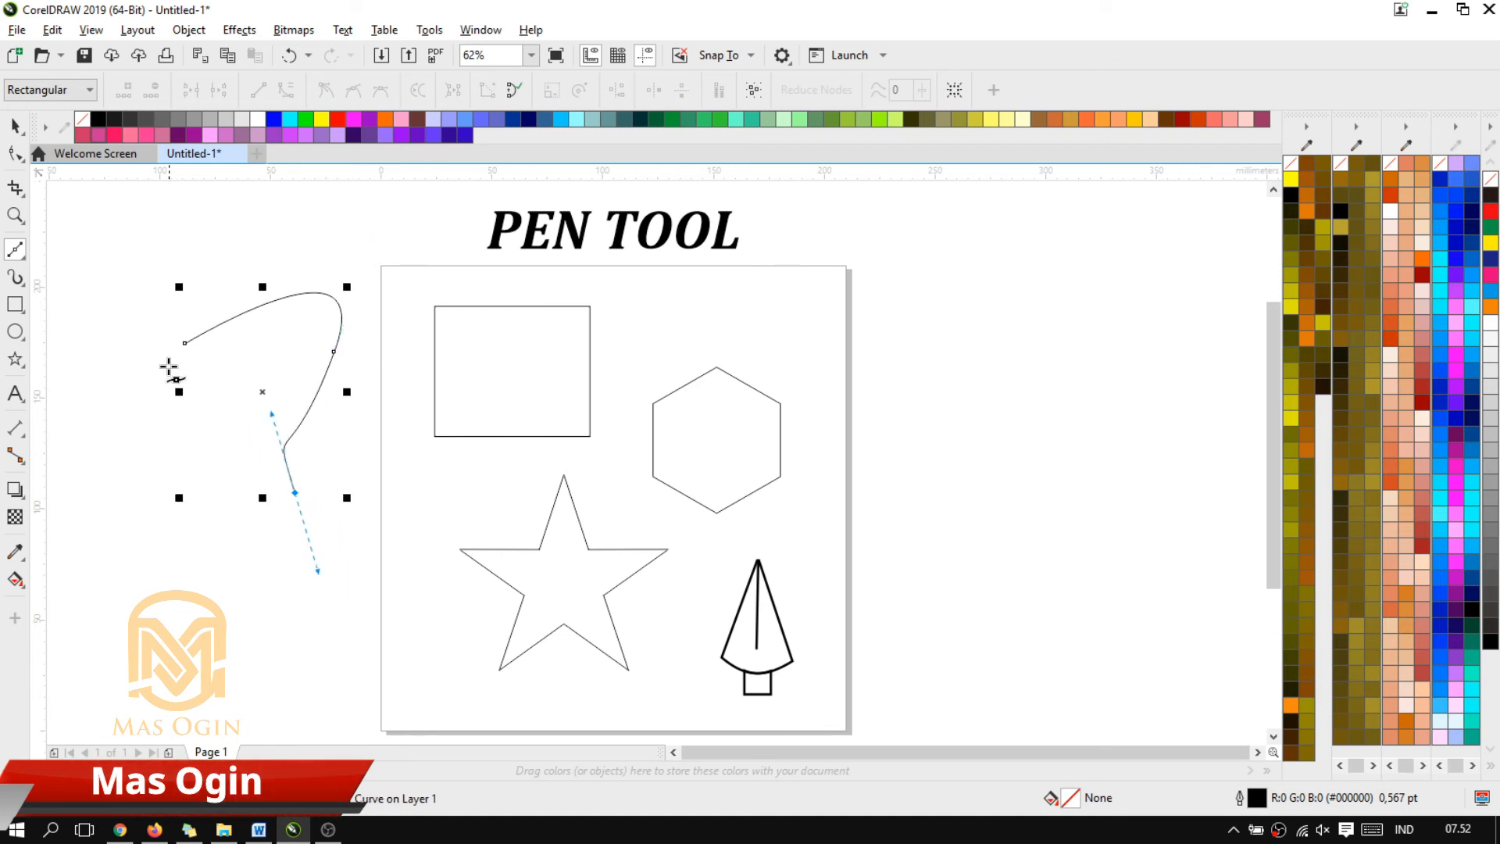
drag(182, 344, 96, 497)
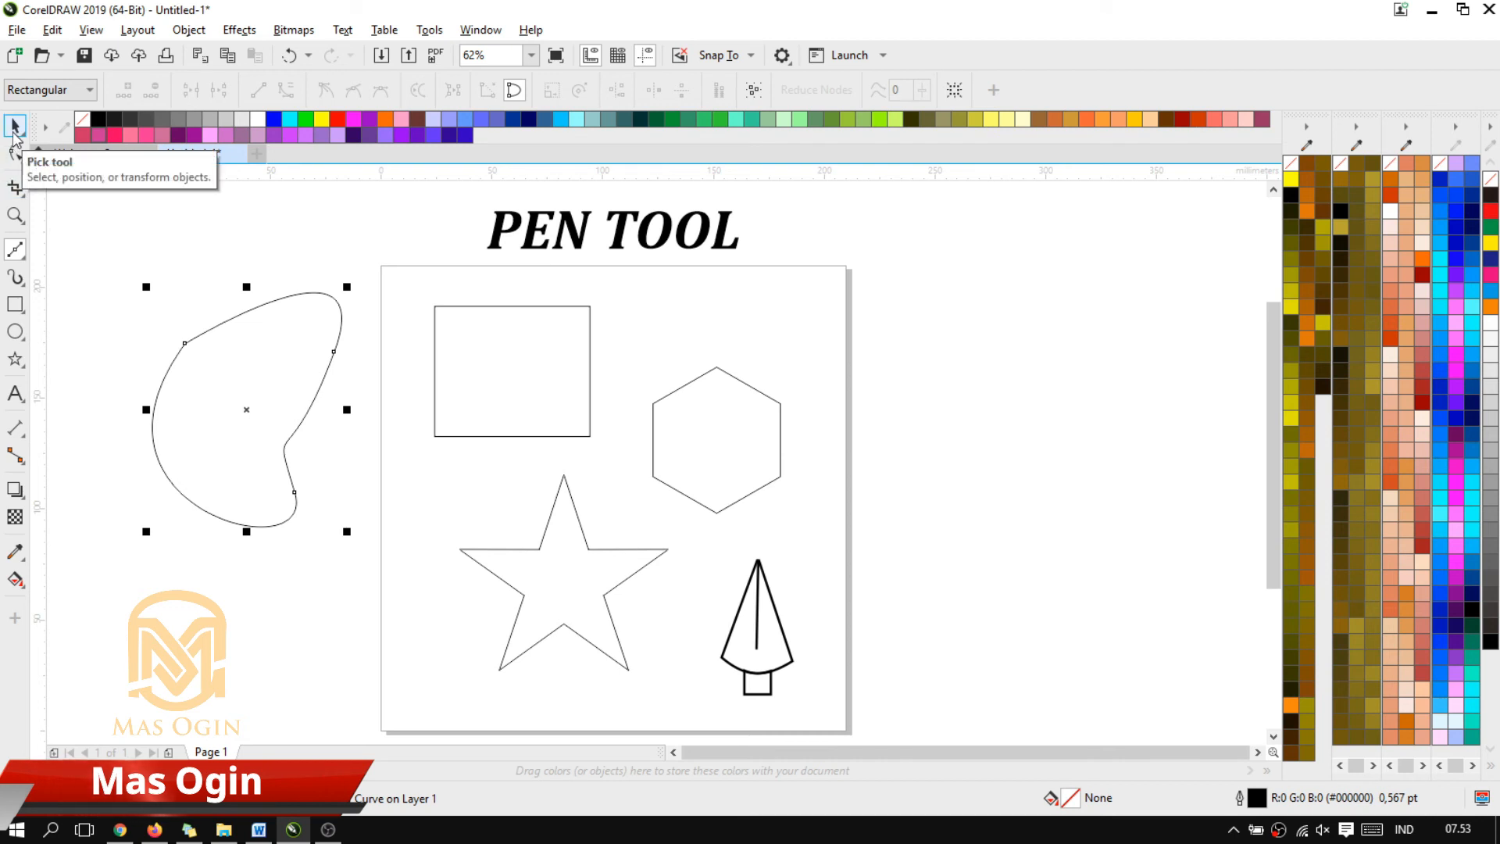
Delete the three-node Bézier shape beside the page
click(14, 128)
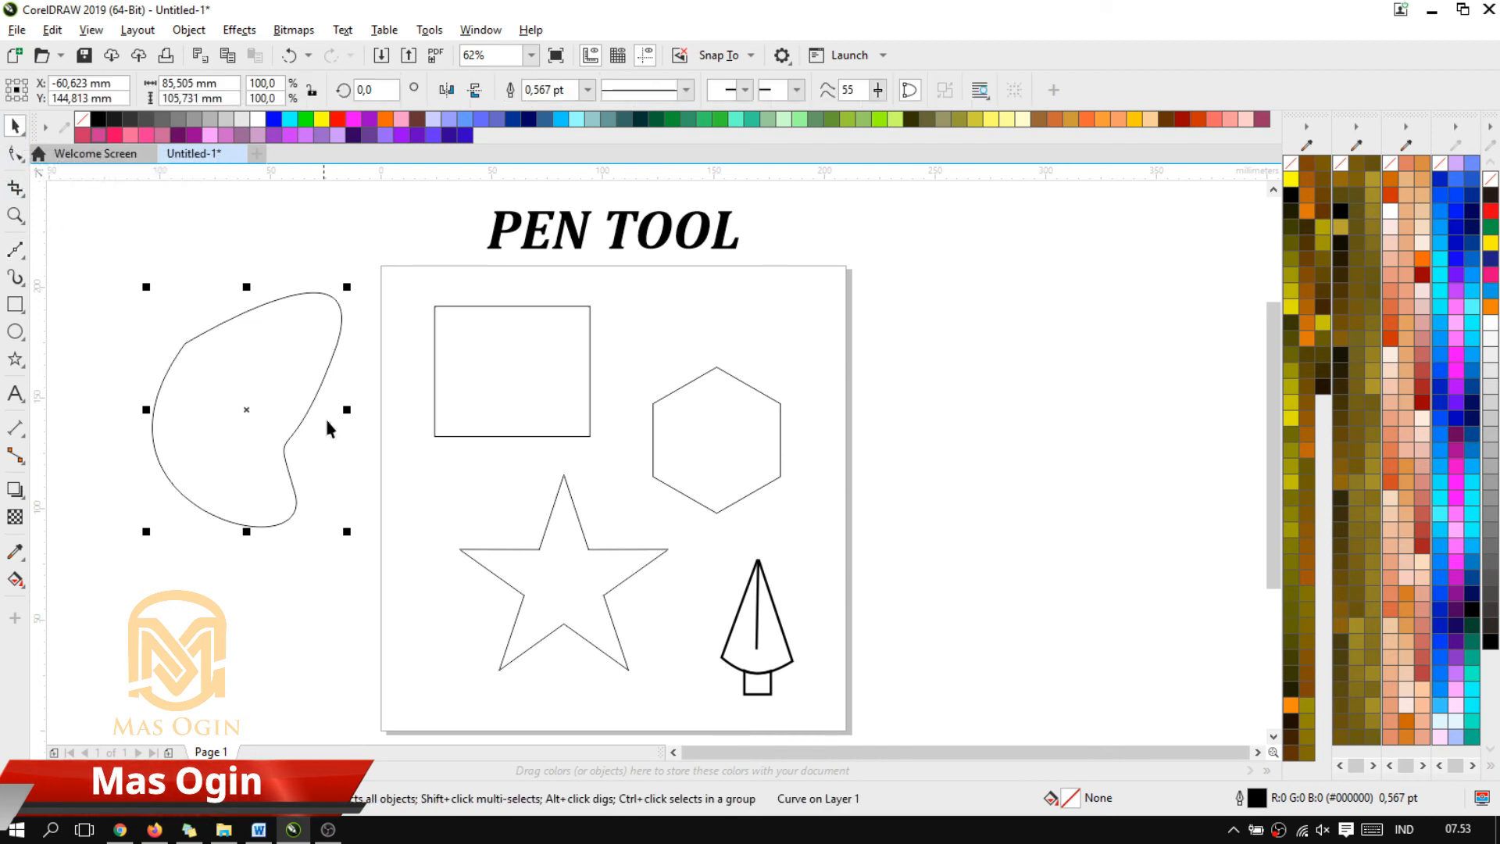
click(268, 391)
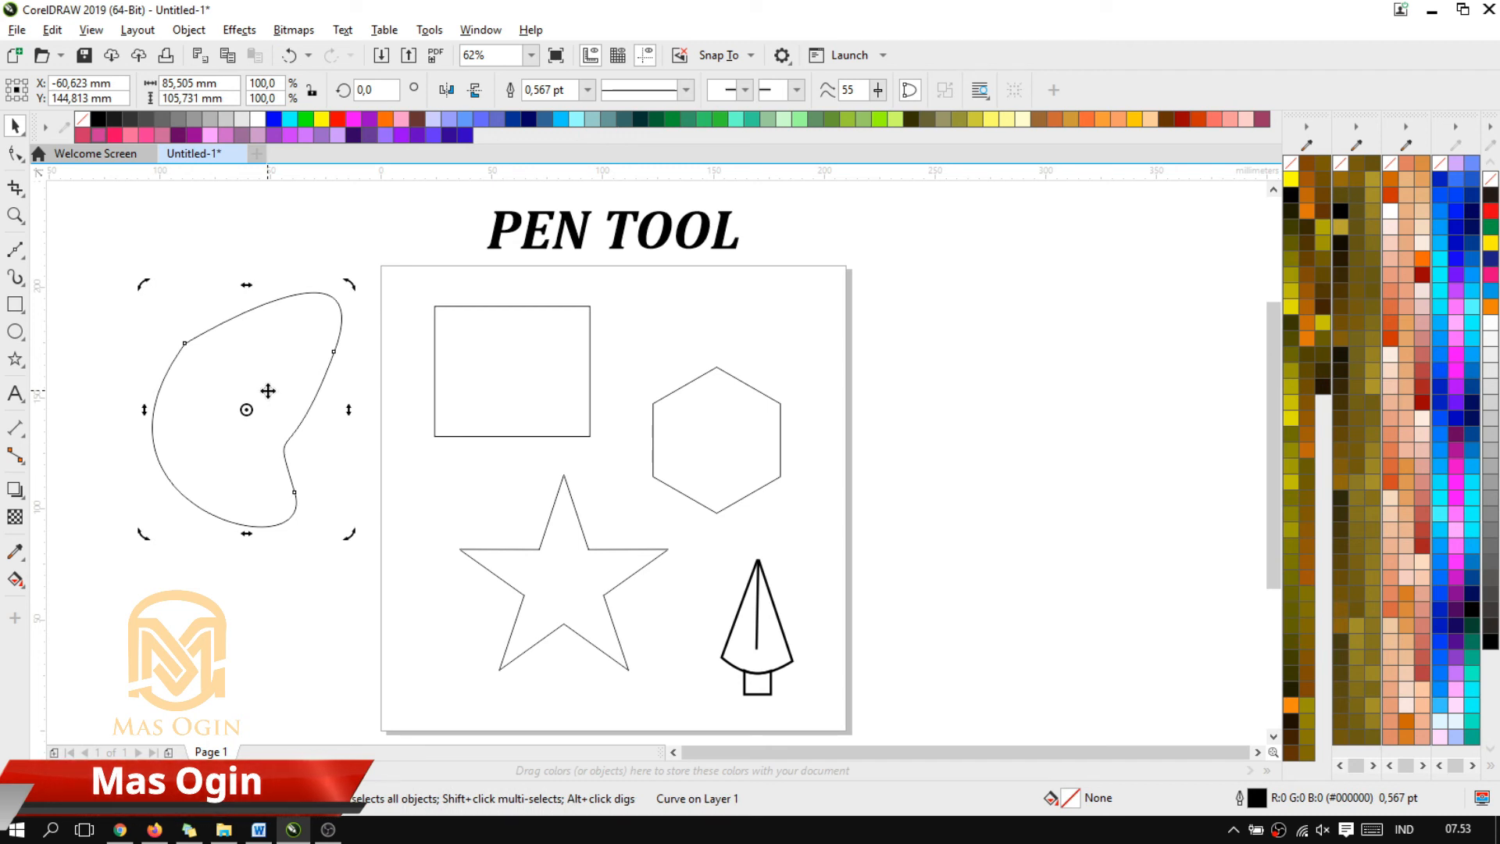
key(Delete)
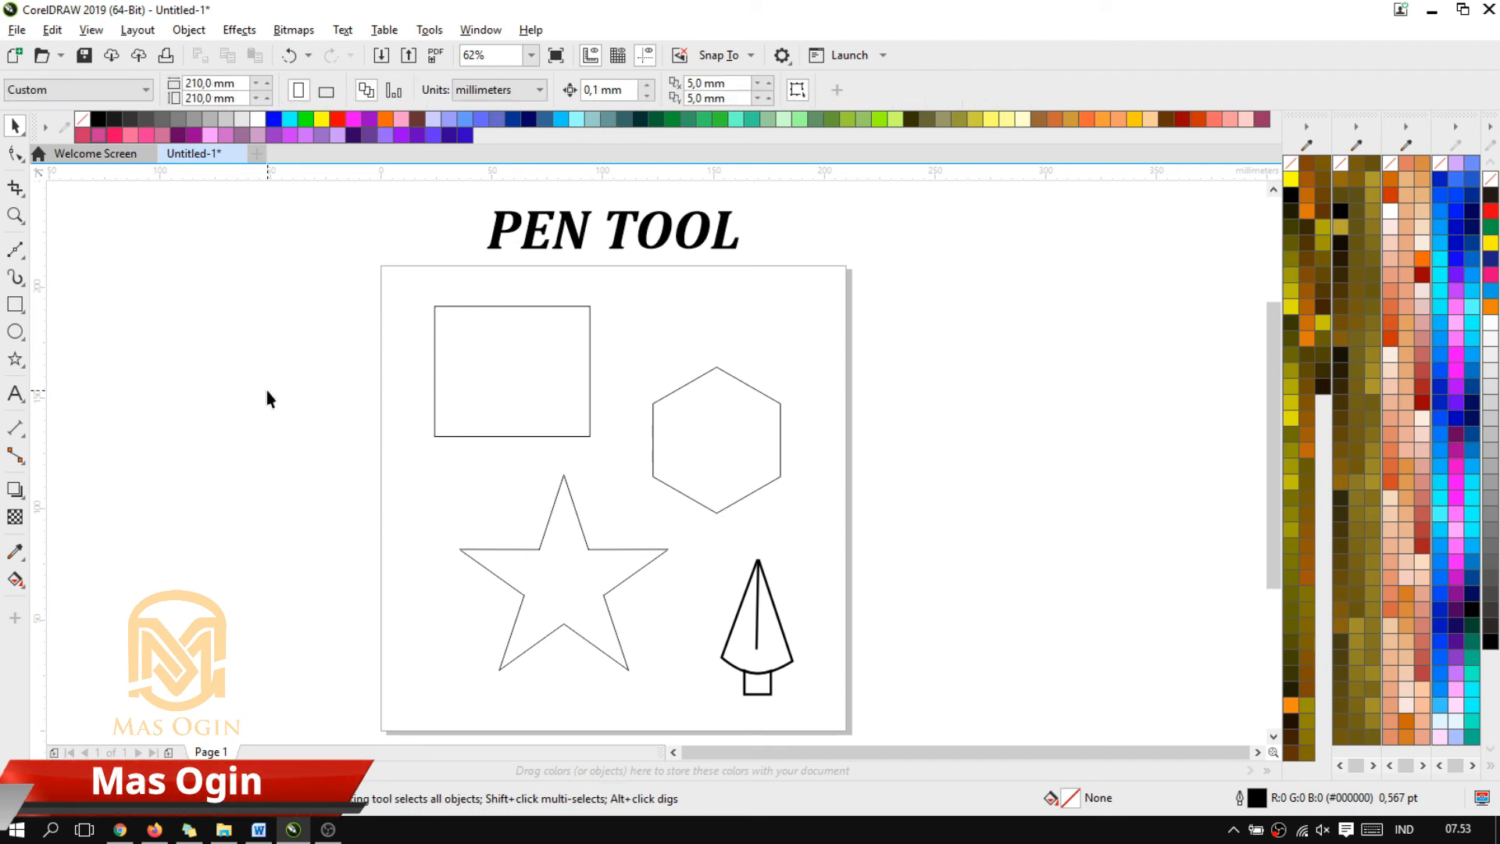
click(18, 255)
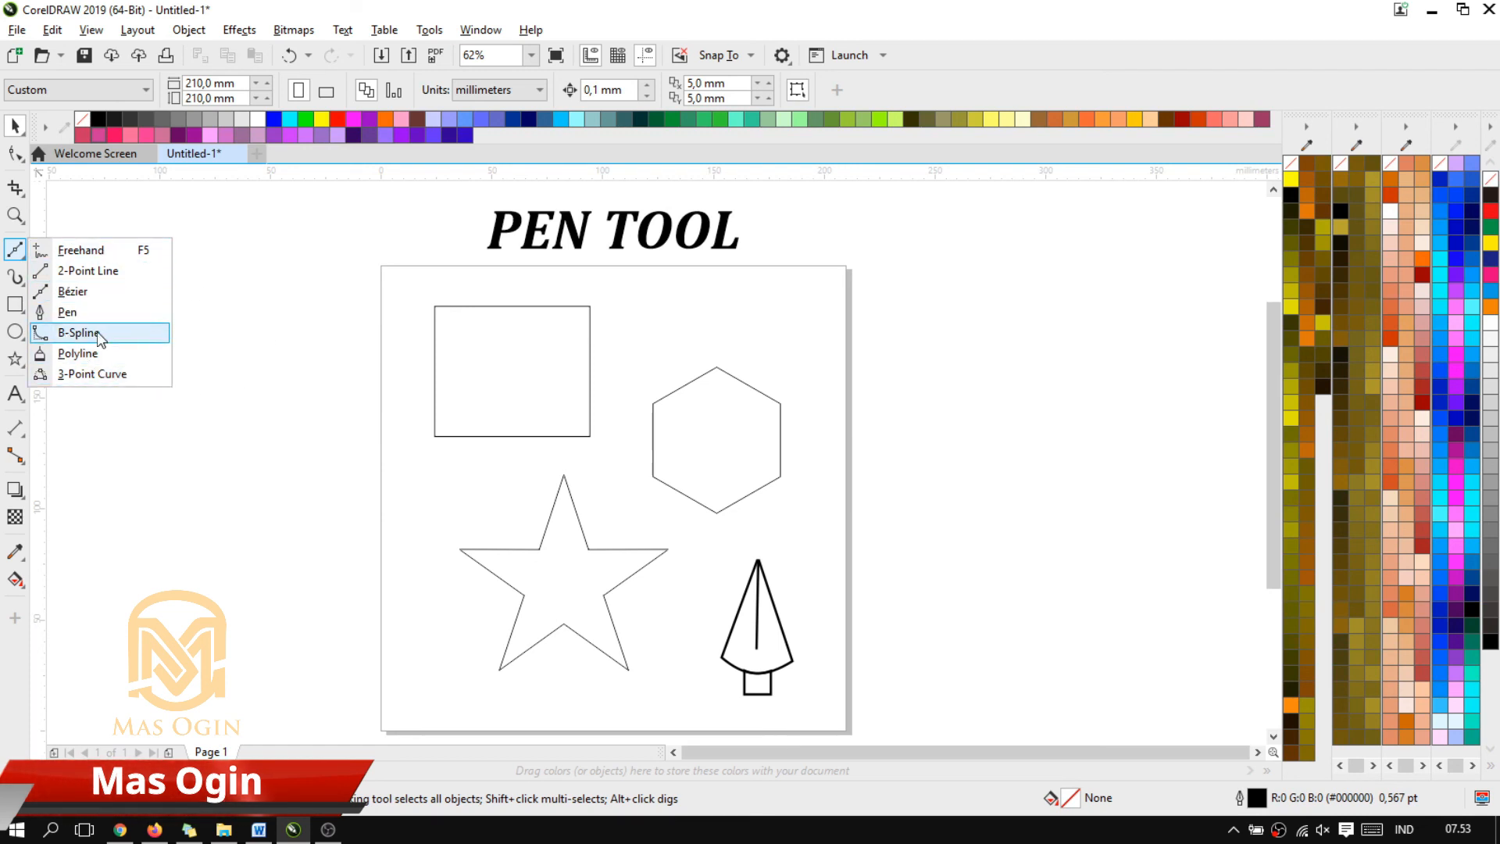
click(244, 331)
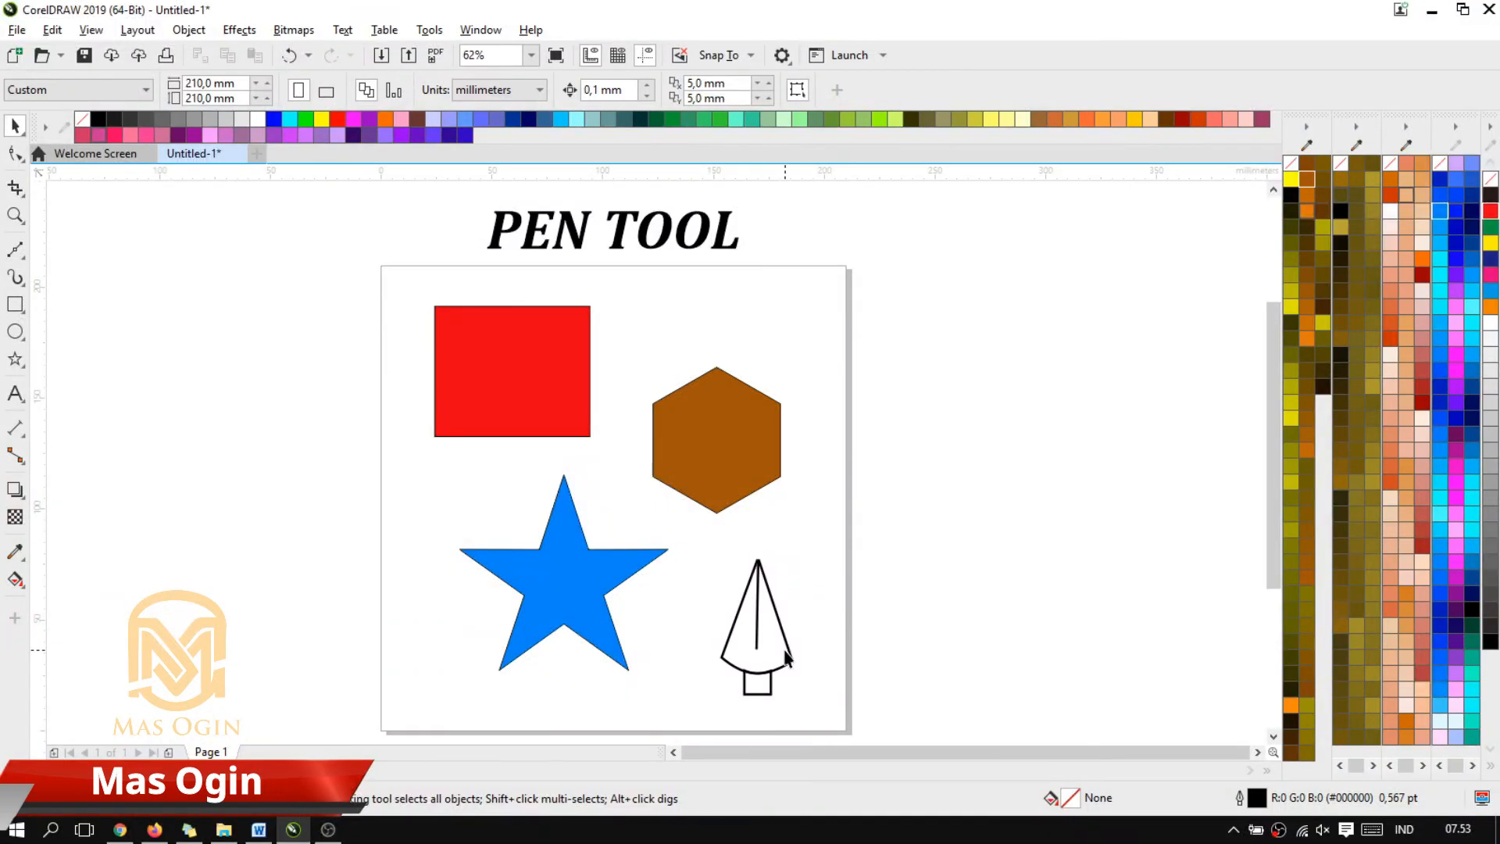
Fill the grouped pen-nib drawing near the page's lower-right corner with dark olive
click(791, 641)
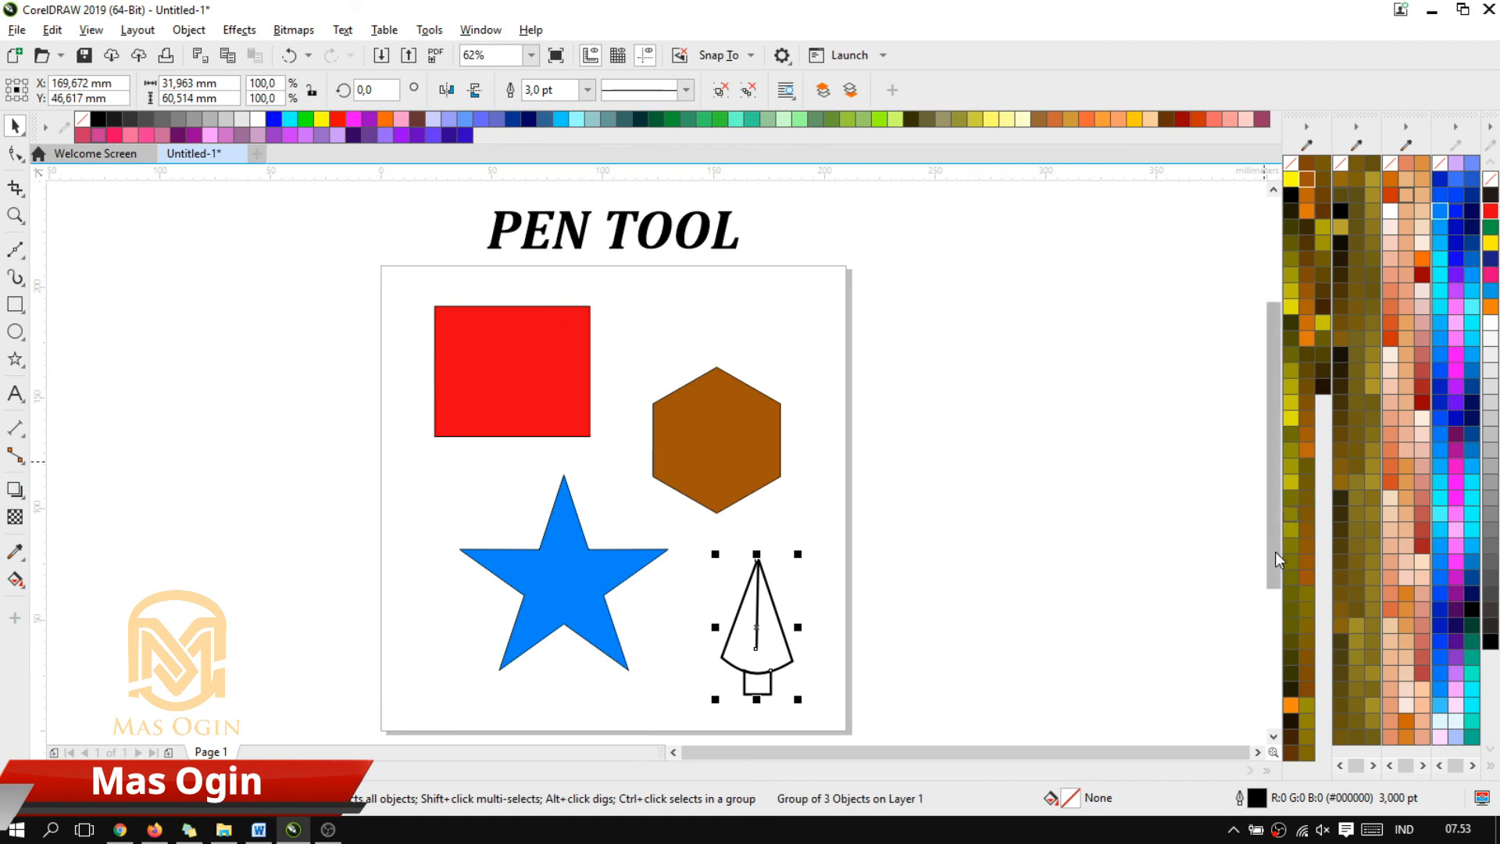
click(1292, 225)
click(1037, 429)
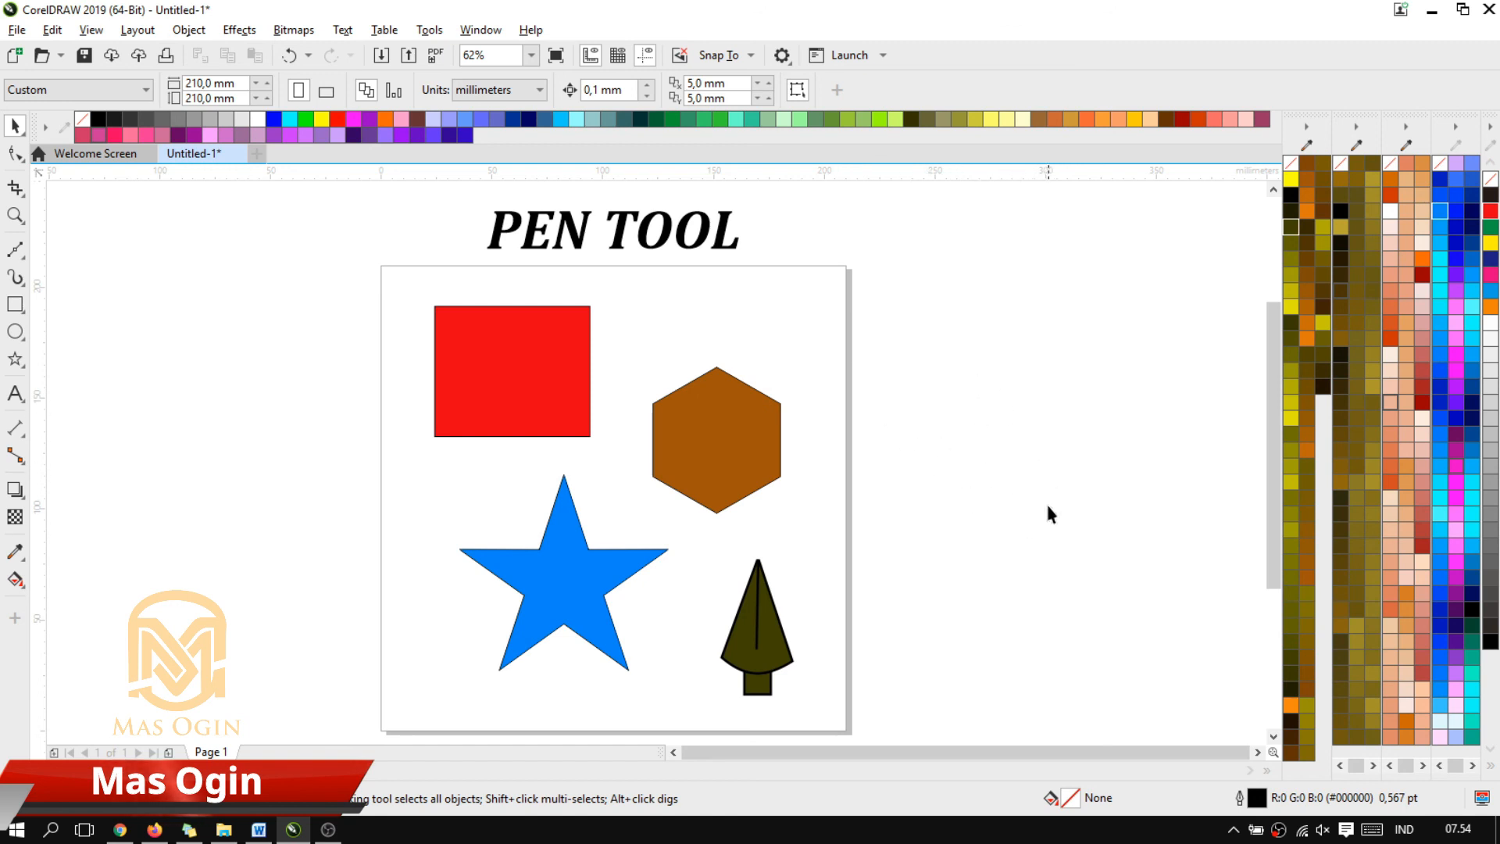
Change the fill of the grouped pen-nib drawing to yellow (#FFFF00) and deselect it
click(767, 621)
click(322, 118)
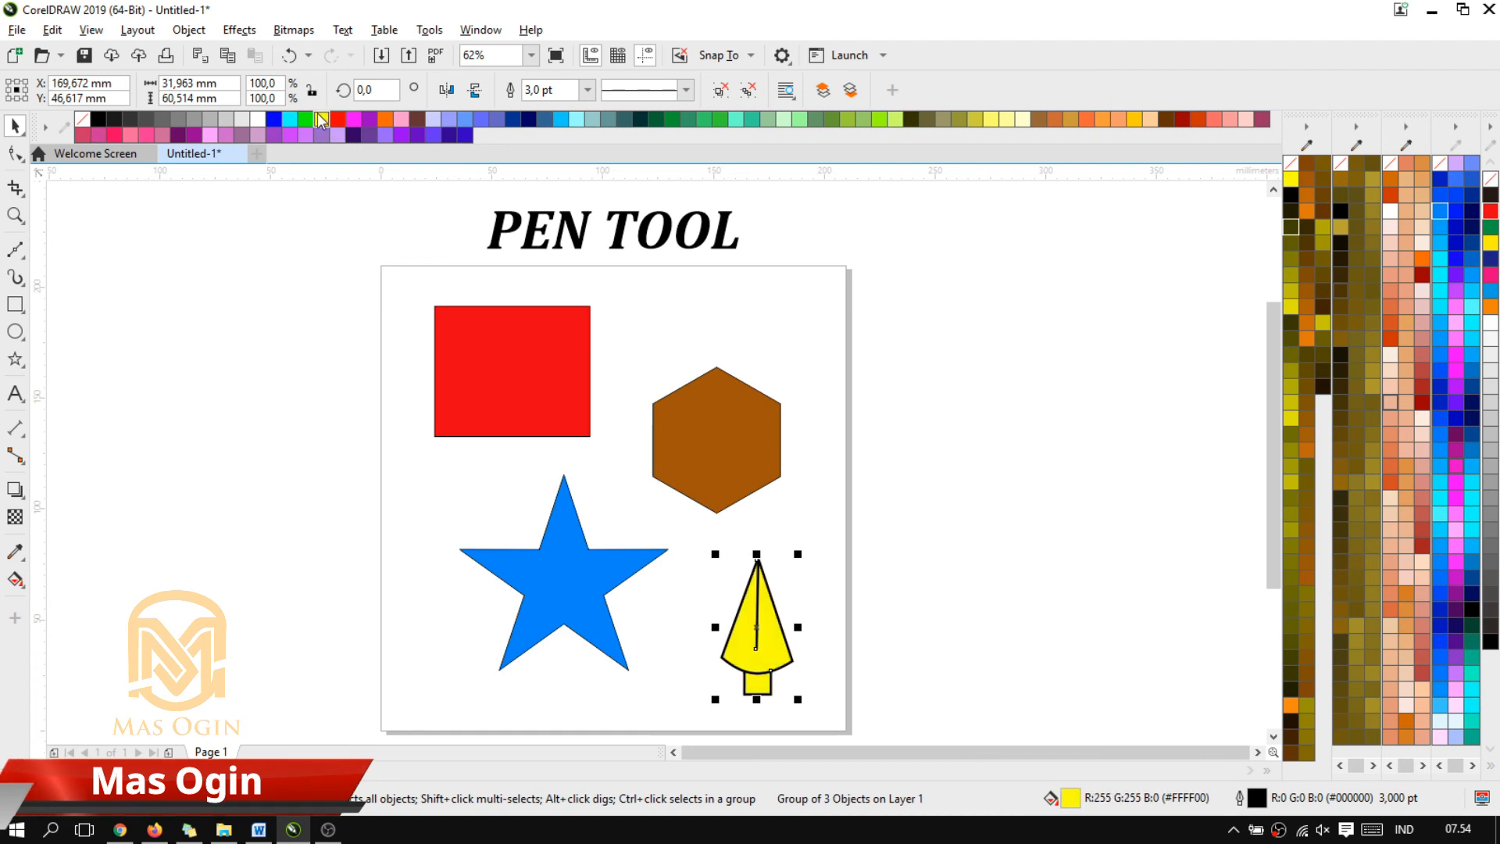
click(1190, 580)
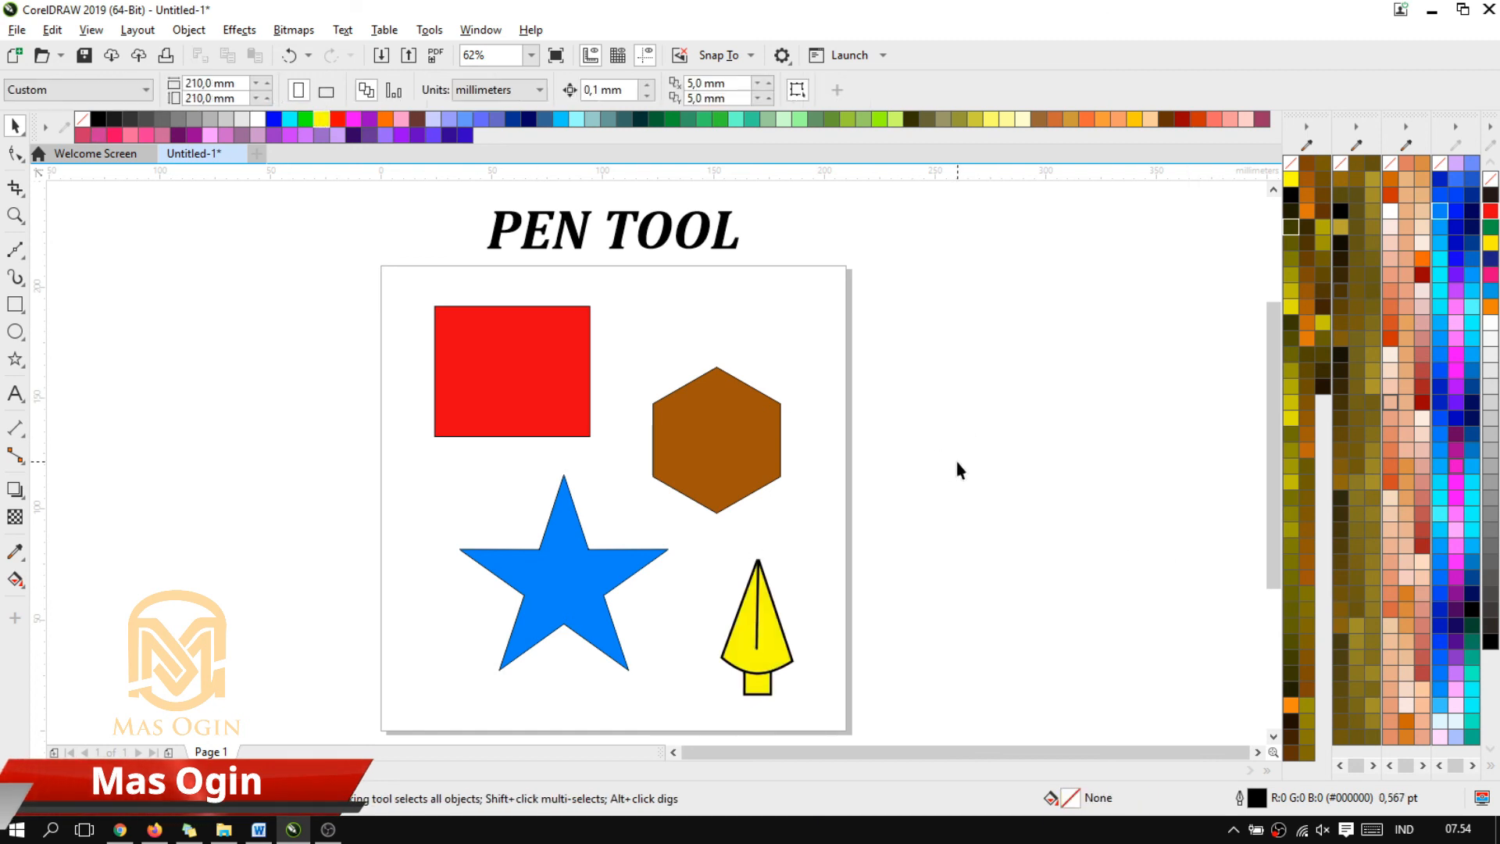